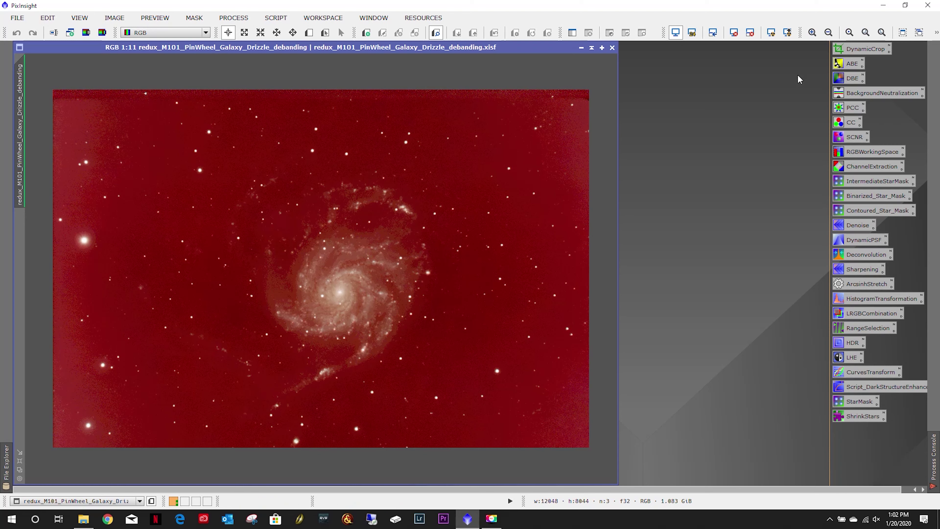
- Pull all four DynamicCrop edges inward on M101 and apply, giving 11608 × 7450 pixels
click(865, 51)
double_click(865, 49)
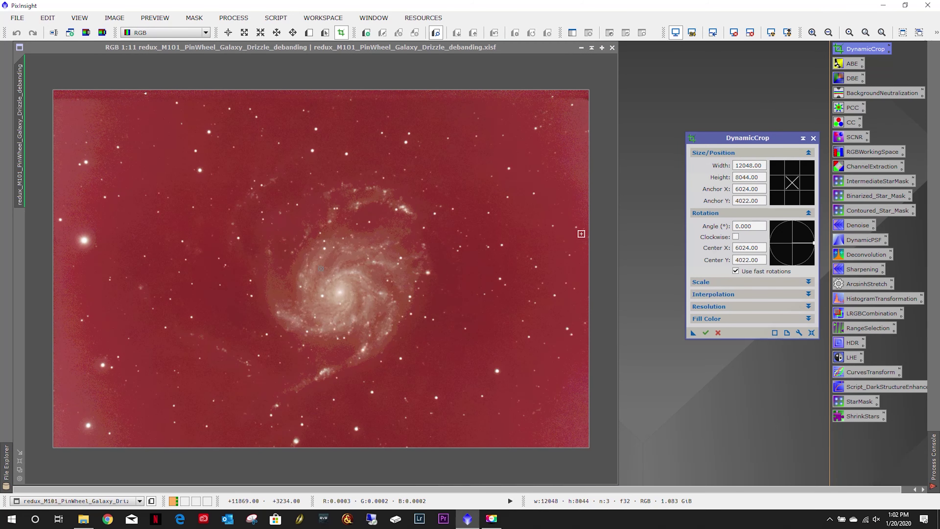
drag(586, 233, 579, 232)
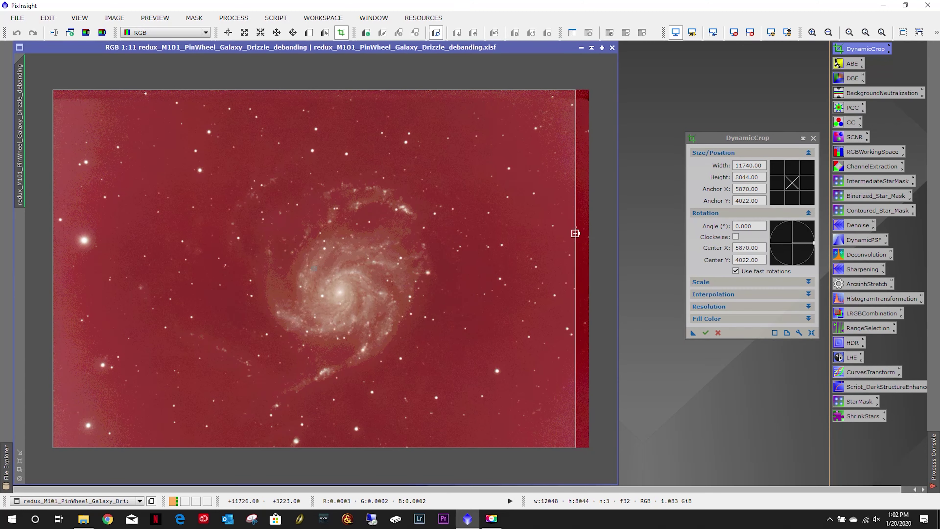
drag(417, 94, 417, 103)
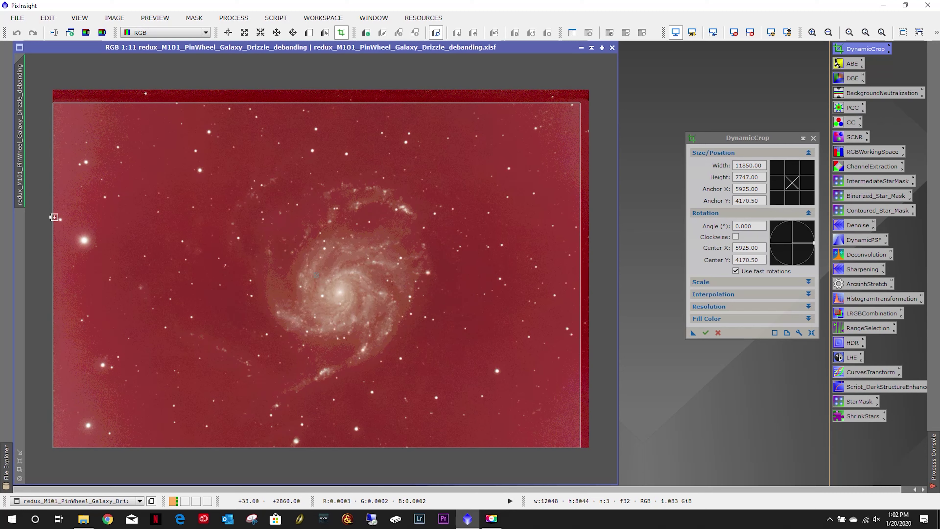
drag(53, 217, 65, 216)
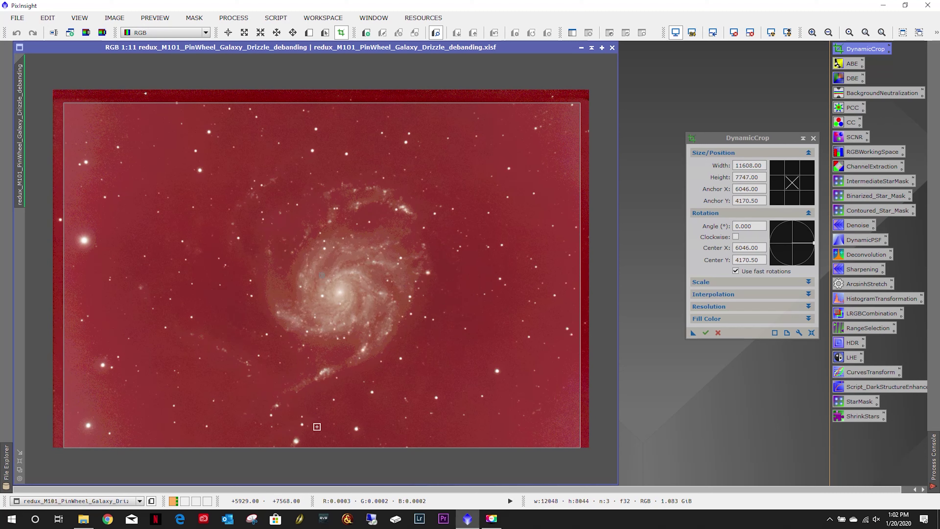
drag(327, 446, 327, 436)
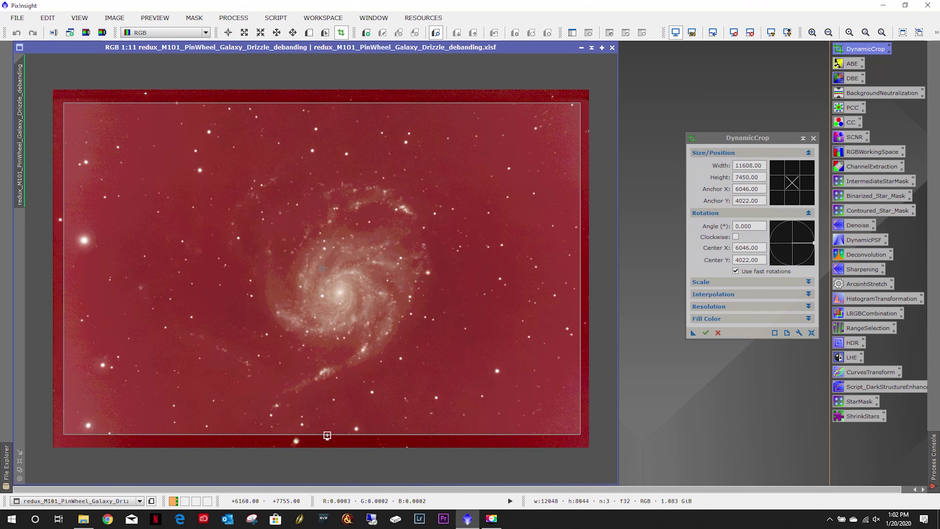
click(704, 332)
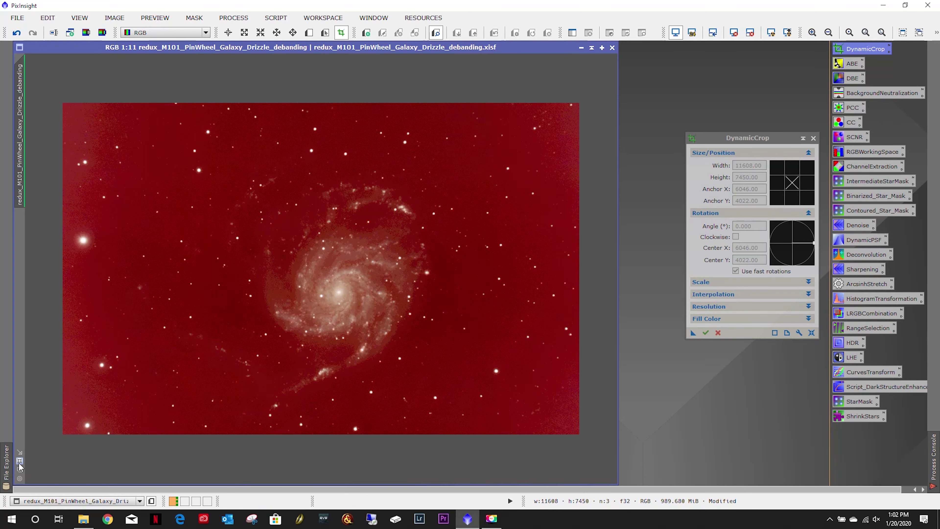
scroll(273, 367, up, 2)
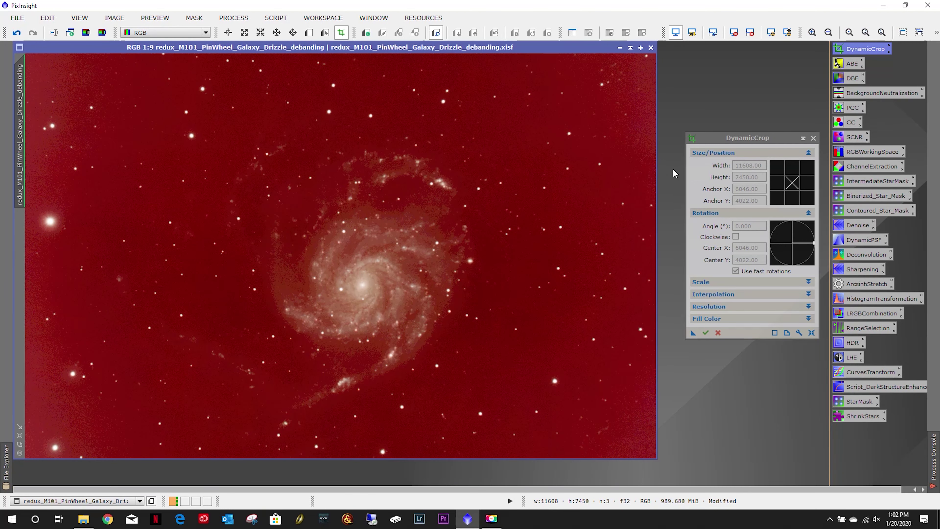
click(814, 138)
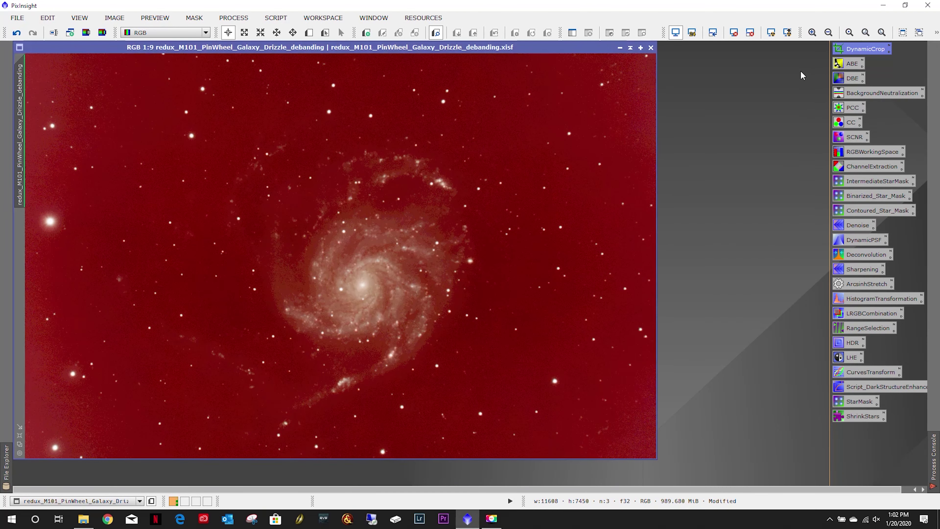
double_click(847, 65)
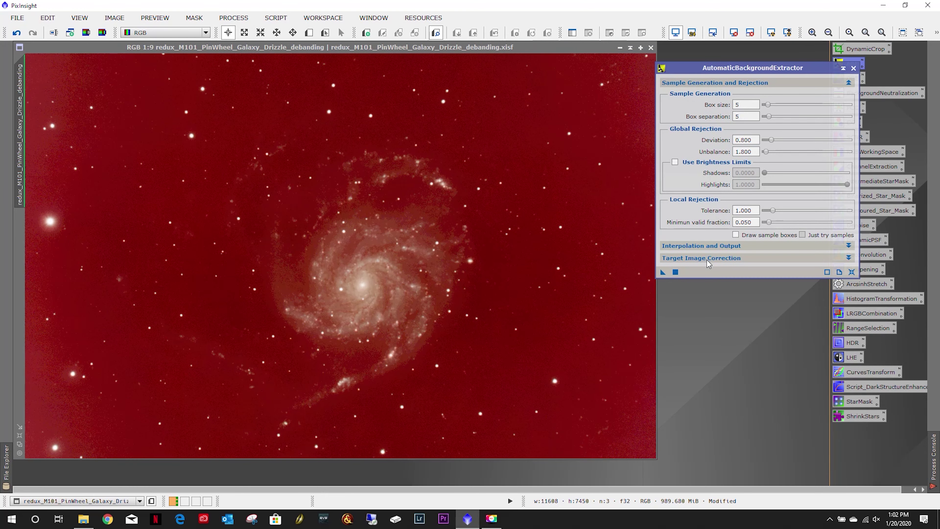
click(707, 260)
click(707, 260)
click(660, 271)
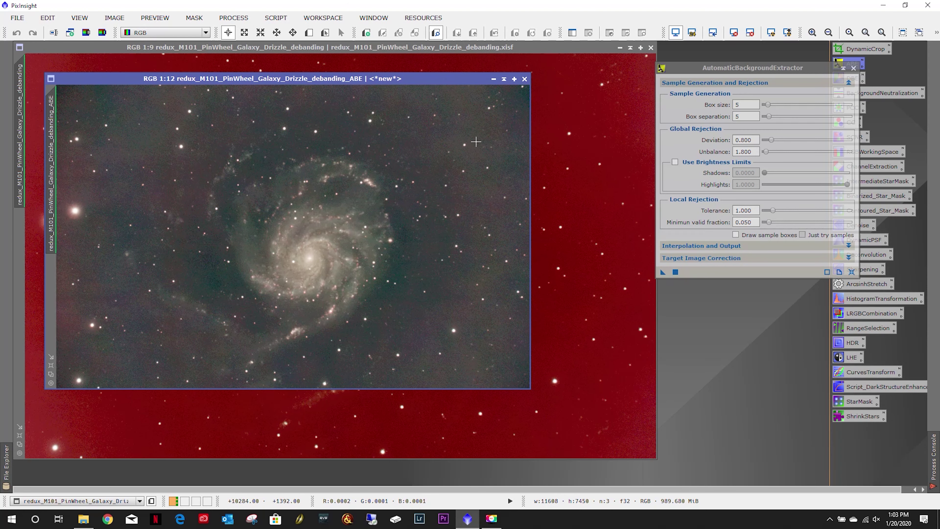
click(524, 79)
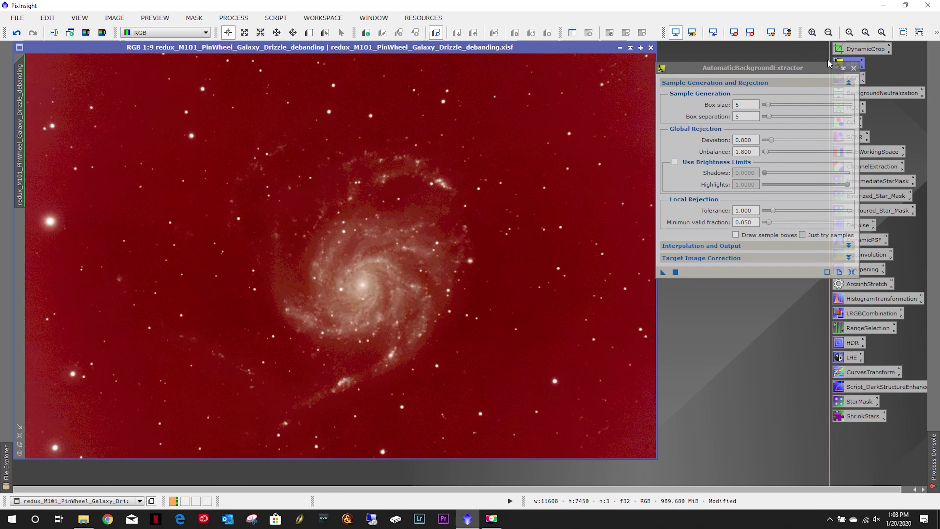
- Run DynamicBackgroundExtraction with 448 samples to make a DBE copy of M101 free of red cast
click(853, 68)
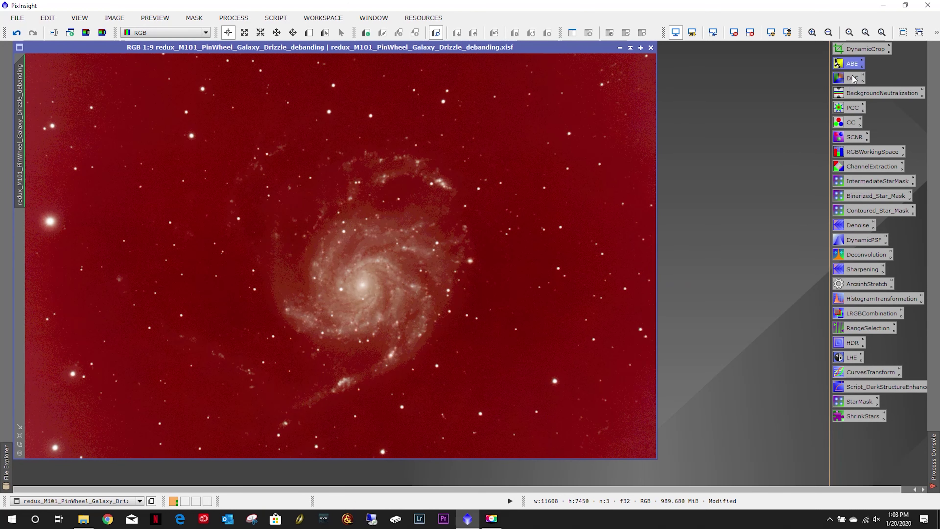
double_click(852, 77)
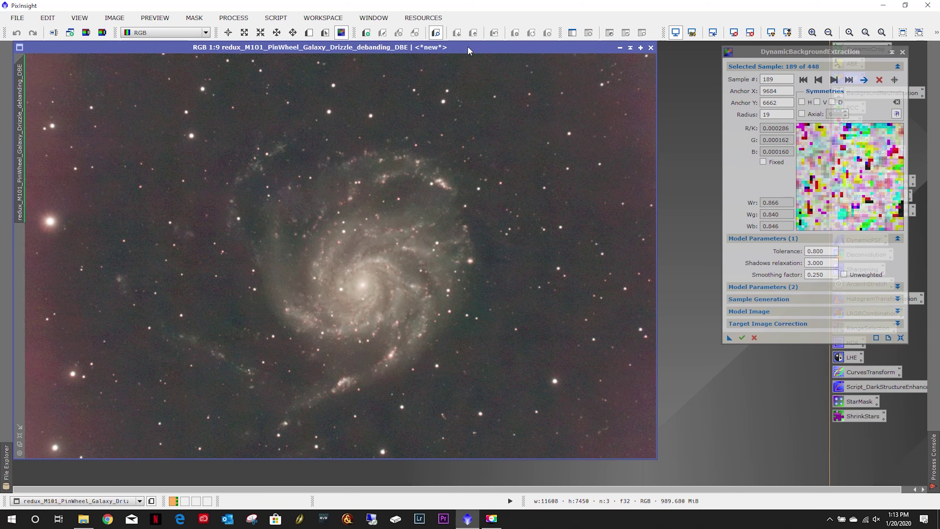
click(630, 47)
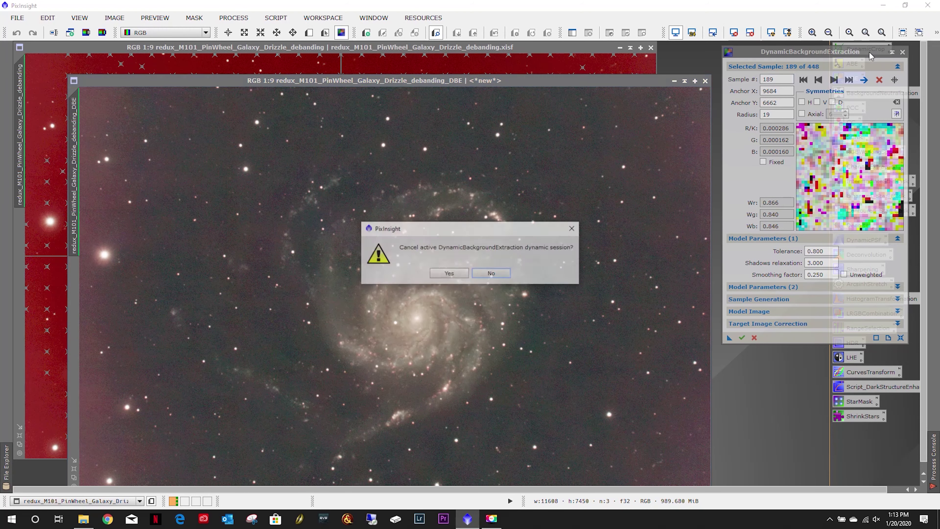
- End the DBE session and park the minimized original image at the workspace's top right
click(450, 273)
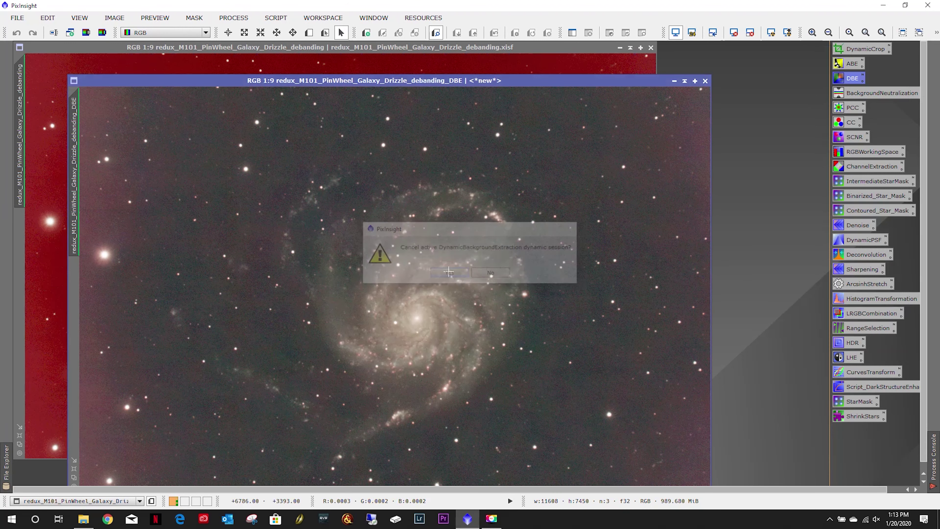
click(619, 48)
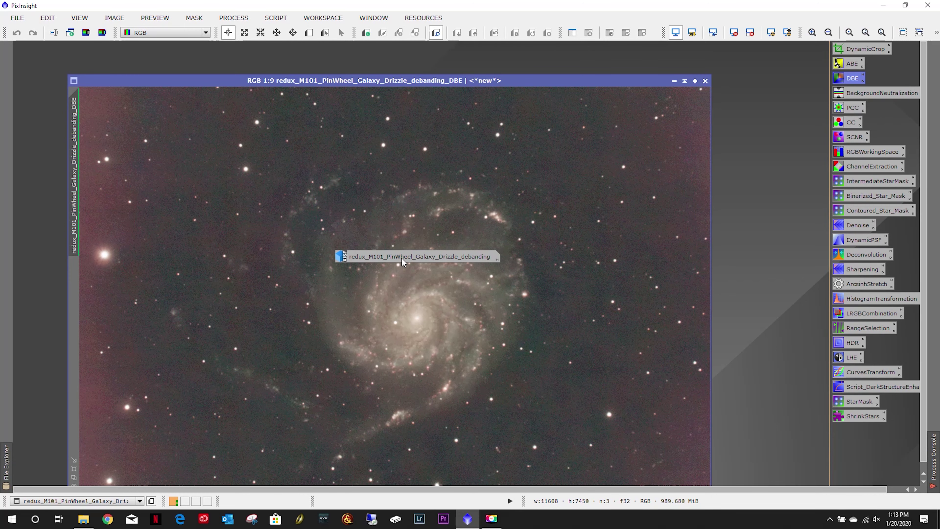
drag(401, 257, 731, 51)
drag(553, 77, 501, 49)
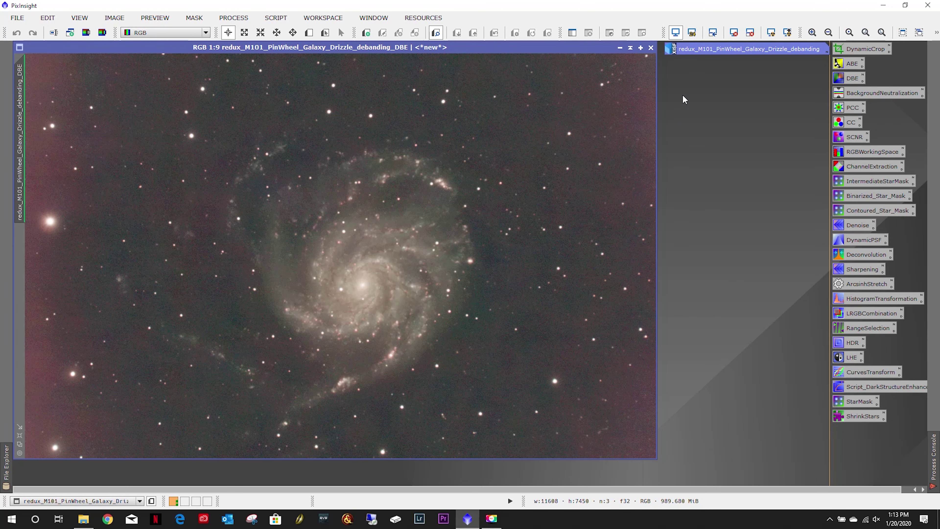
- Draw Preview01 on a small empty-sky patch of the DBE image for BackgroundNeutralization
double_click(881, 93)
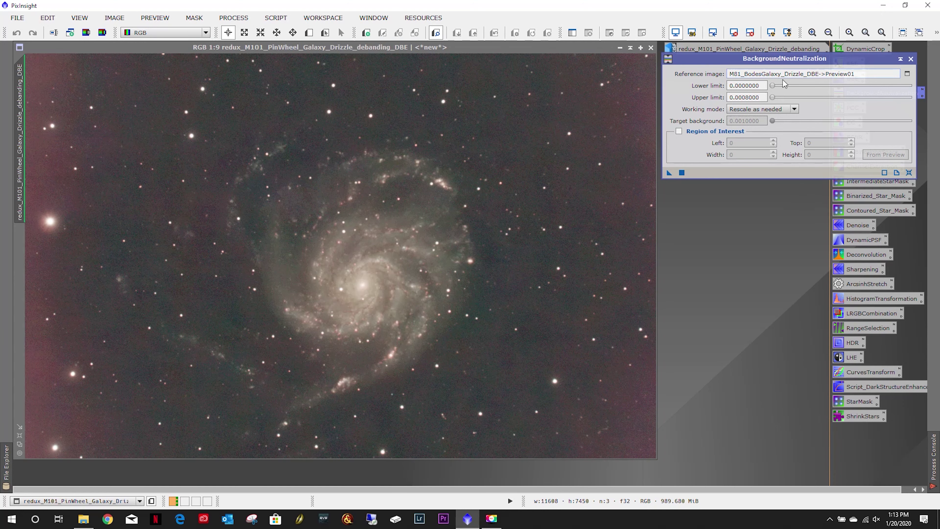
click(560, 49)
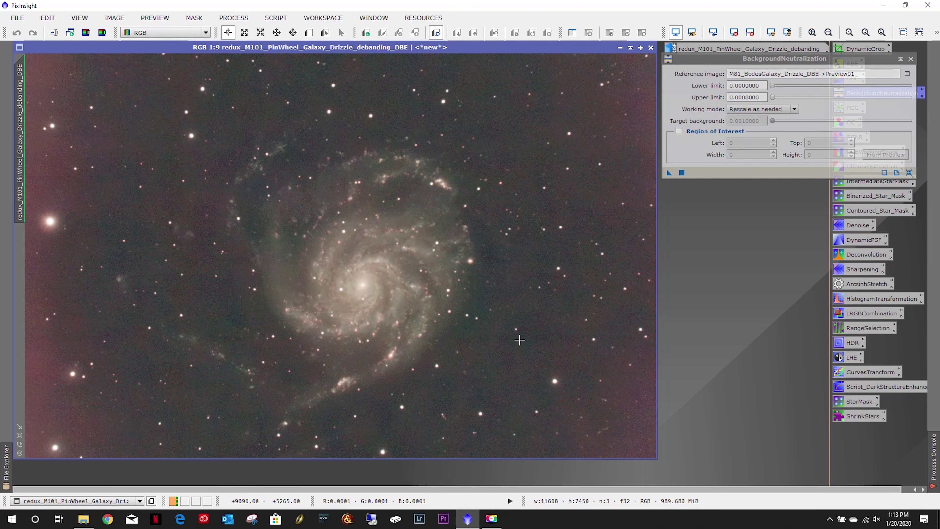
scroll(519, 340, up, 4)
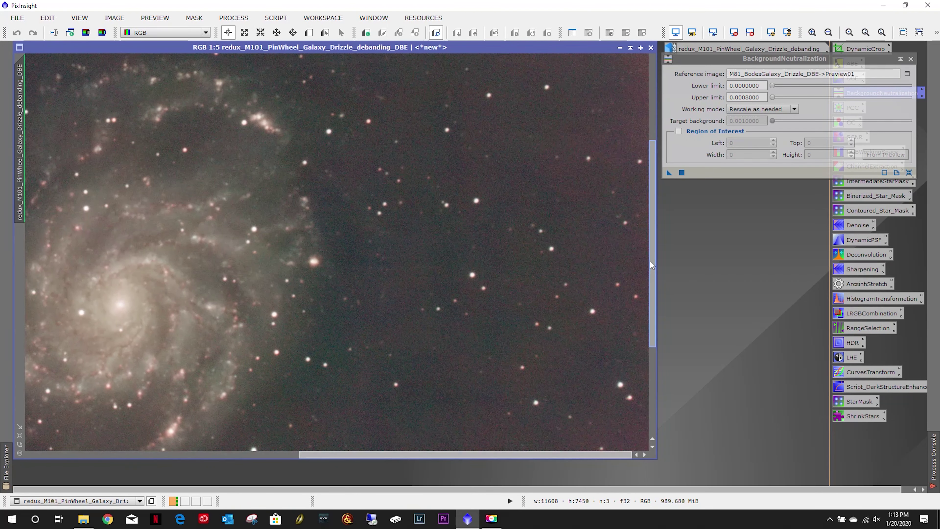
drag(651, 265, 652, 339)
scroll(500, 194, up, 3)
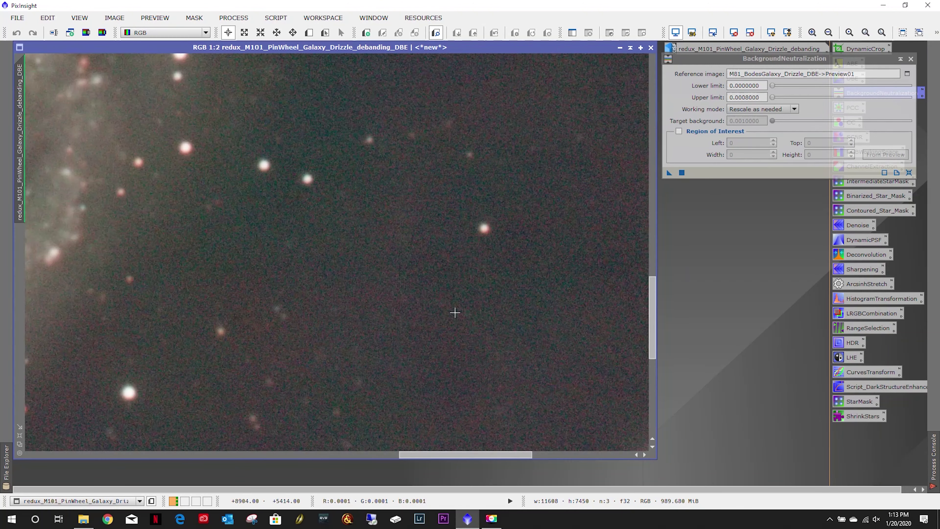
mouse_move(651, 317)
mouse_down()
mouse_move(652, 291)
mouse_move(652, 307)
mouse_up()
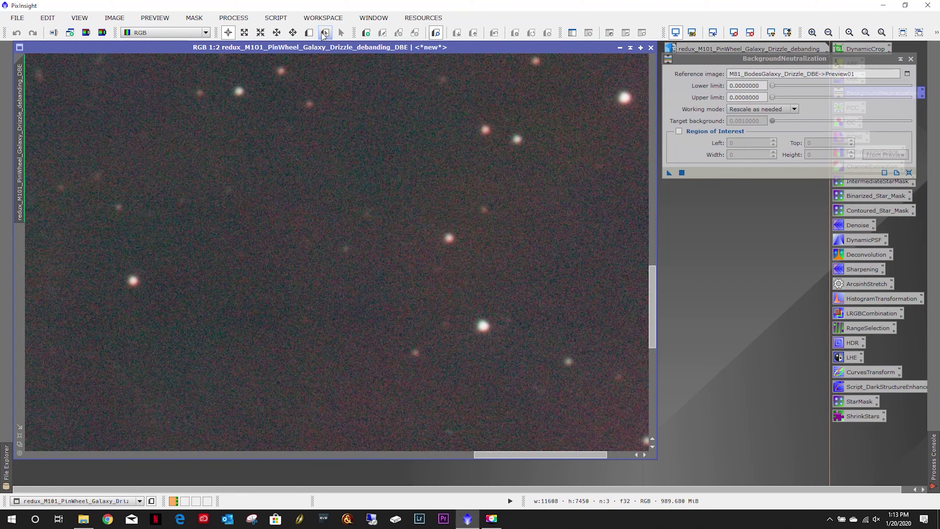
click(309, 32)
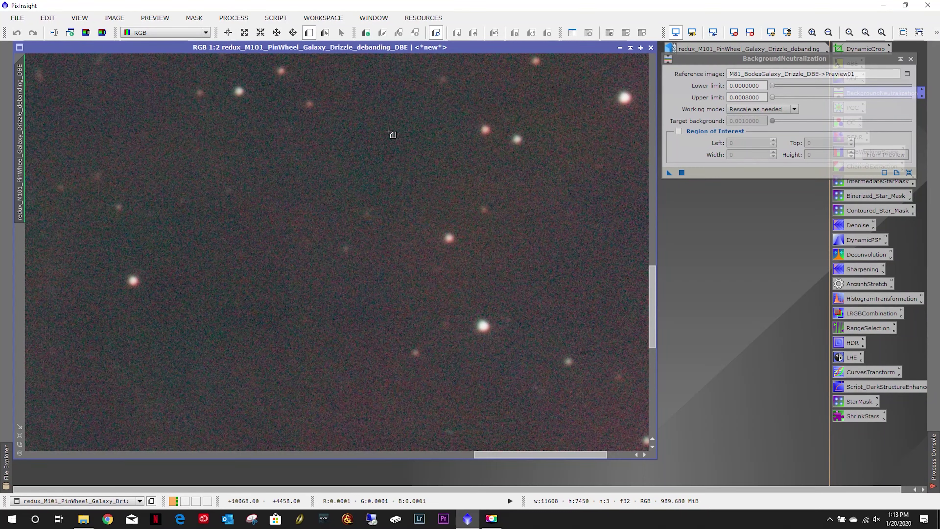
drag(351, 166, 374, 189)
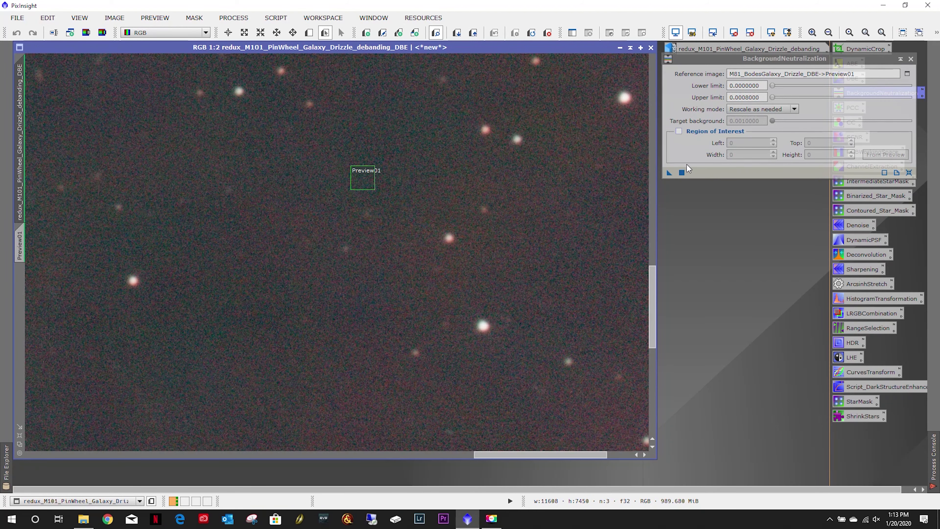
- Apply BackgroundNeutralization to the DBE image using Preview01 as the reference image
scroll(610, 315, down, 6)
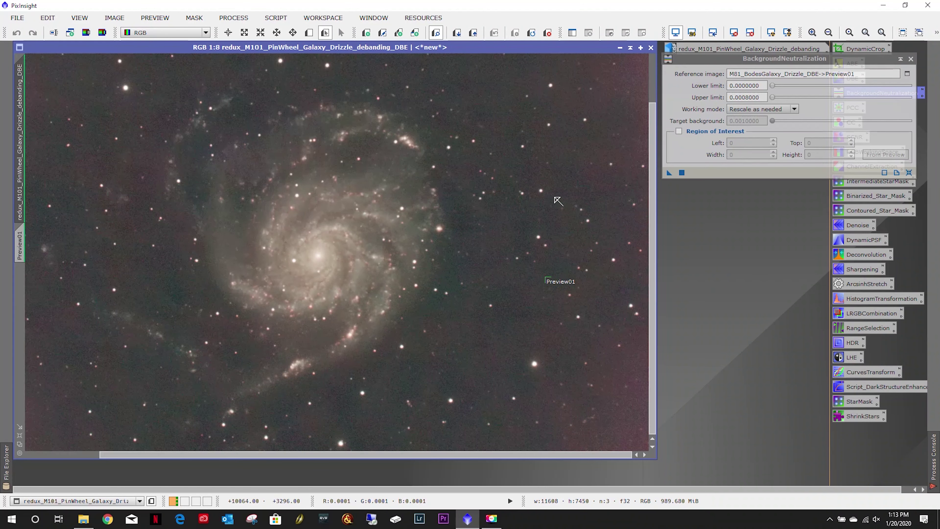
scroll(557, 200, down, 1)
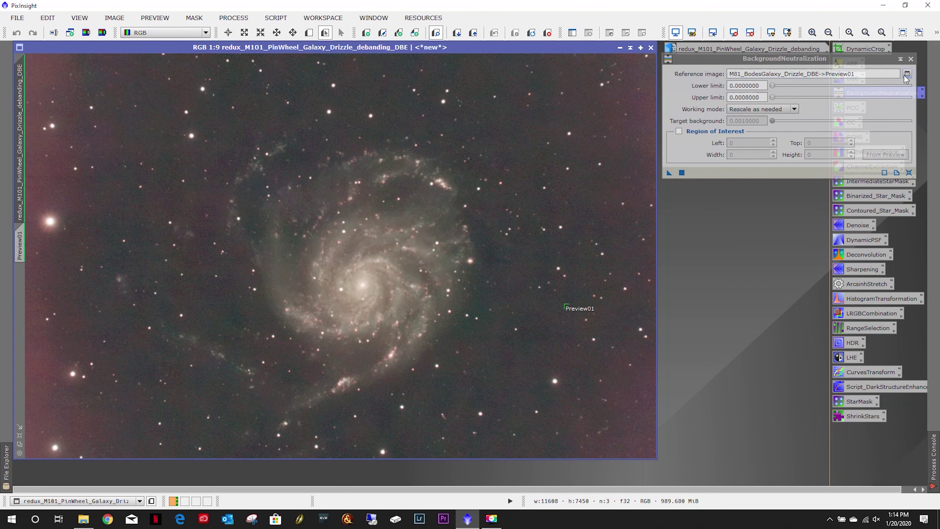
click(906, 74)
click(473, 241)
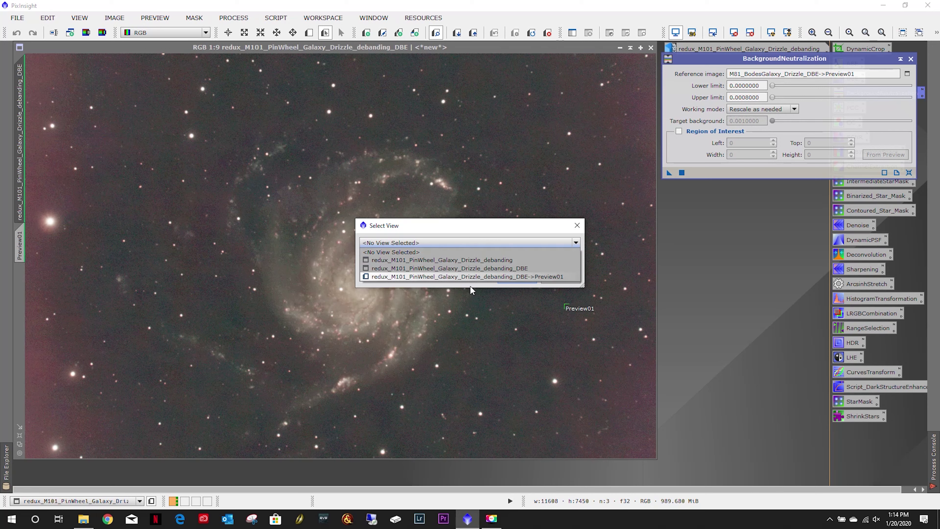
click(474, 276)
click(516, 280)
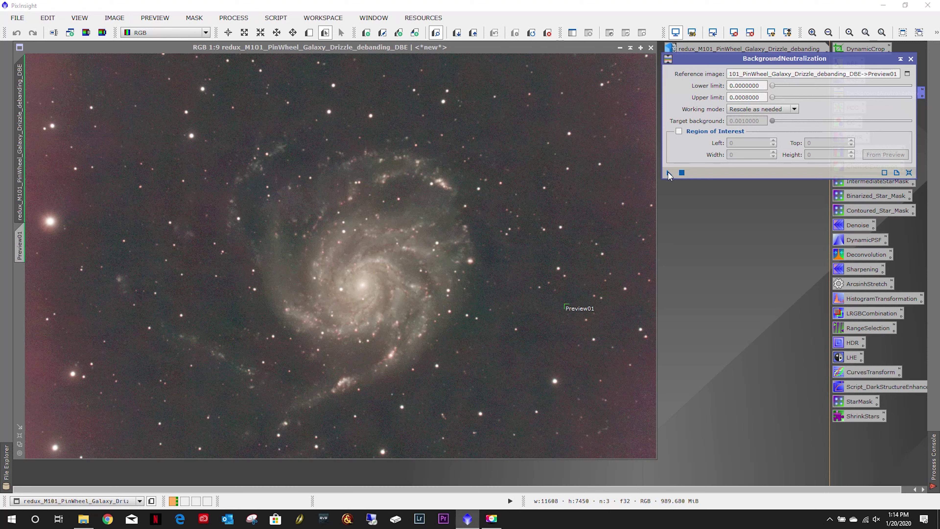
drag(668, 174, 558, 191)
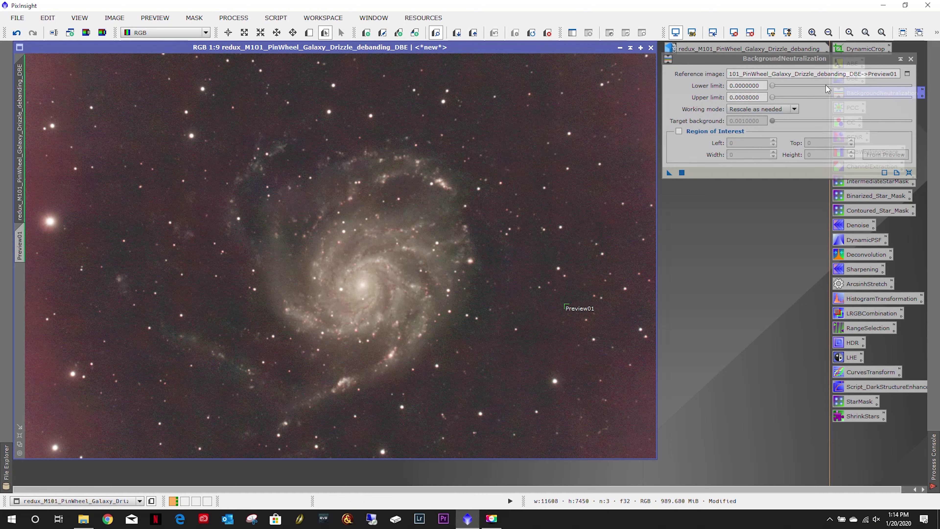
- Fill PhotometricColorCalibration's image coordinates by searching the online database for m101
click(911, 59)
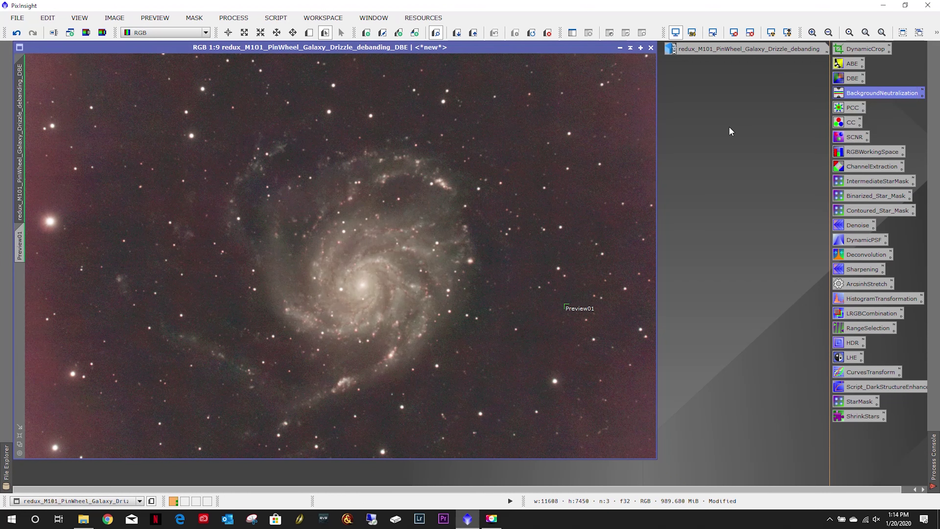
double_click(850, 108)
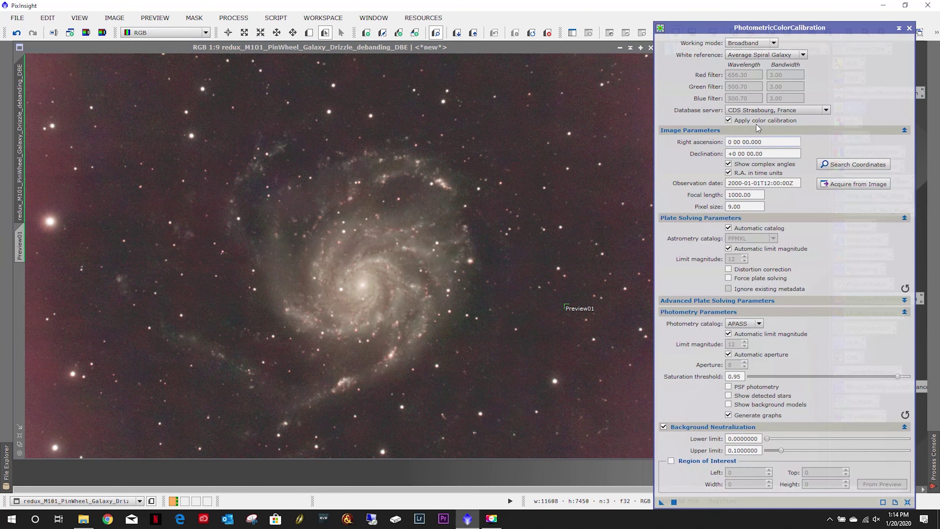
click(852, 164)
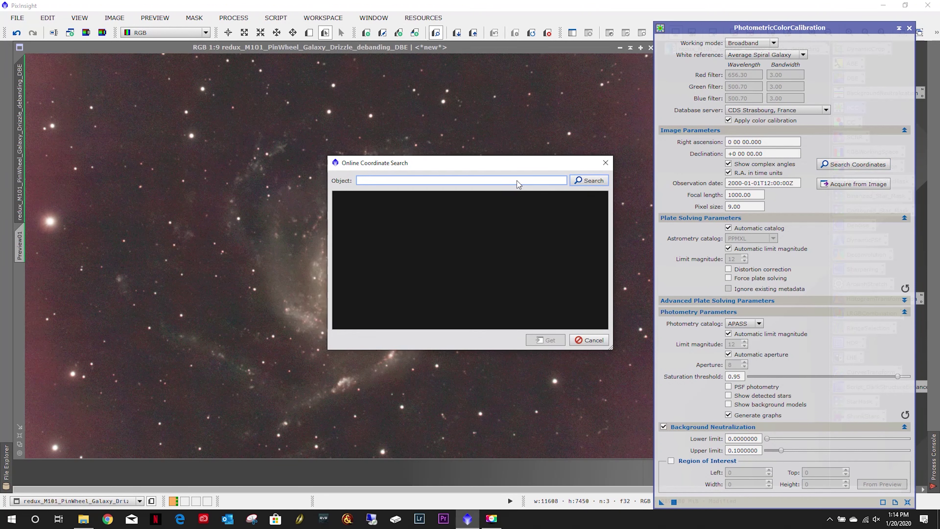
text(m101)
click(592, 182)
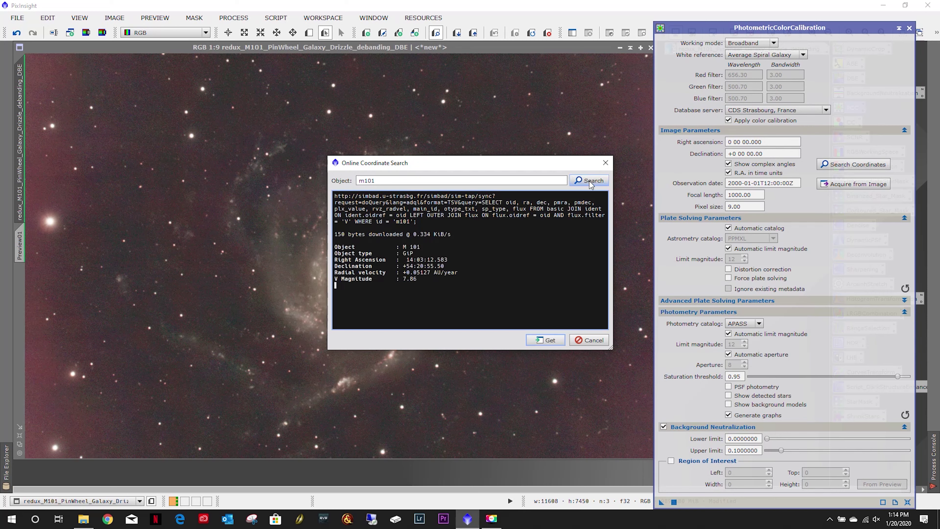
click(544, 337)
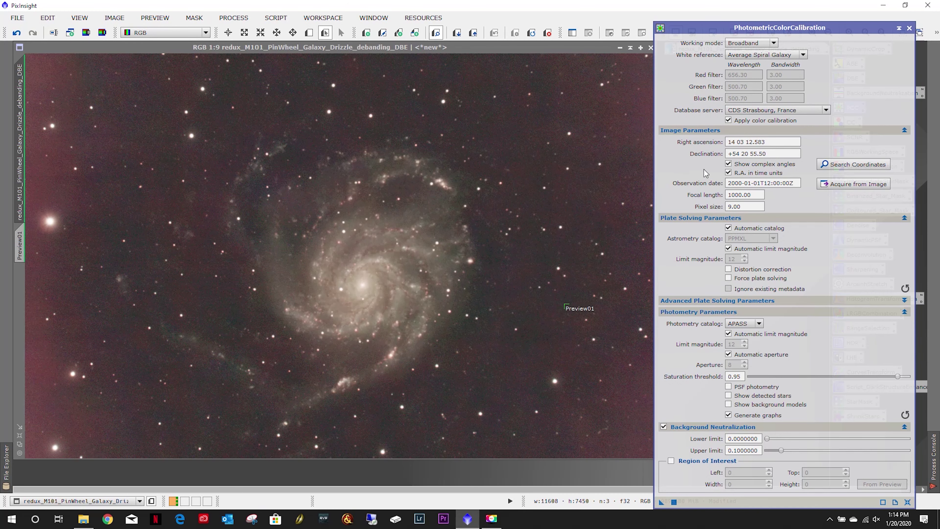
- Enter 3.72 µm as the calibration's pixel size
triple_click(749, 207)
text(3.72)
triple_click(744, 195)
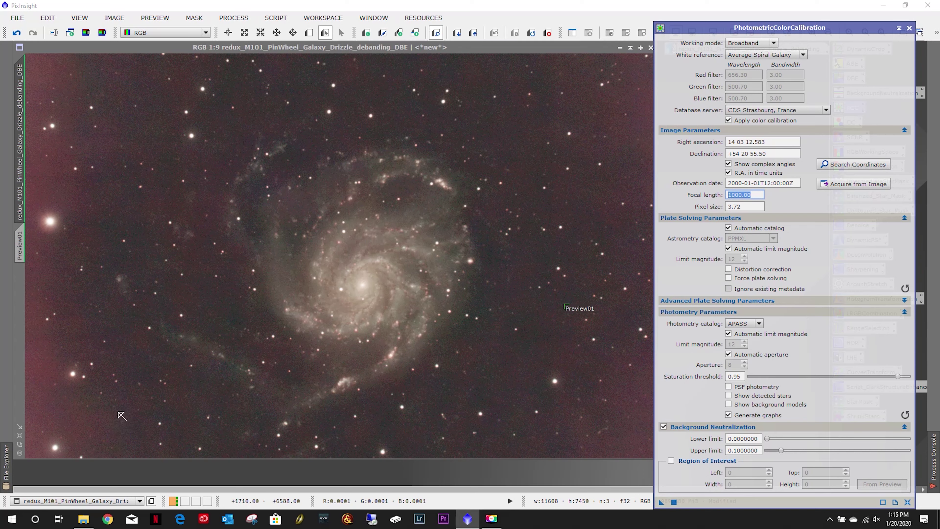
- Use Windows Calculator (launched via Run 'calc') to compute 2800 × 0.7 × 2 = 3920
right_click(7, 524)
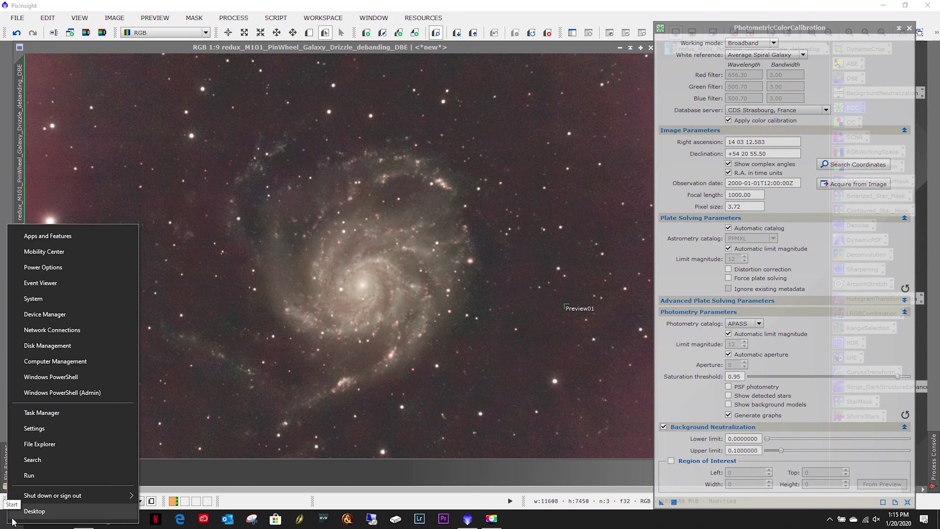
click(55, 475)
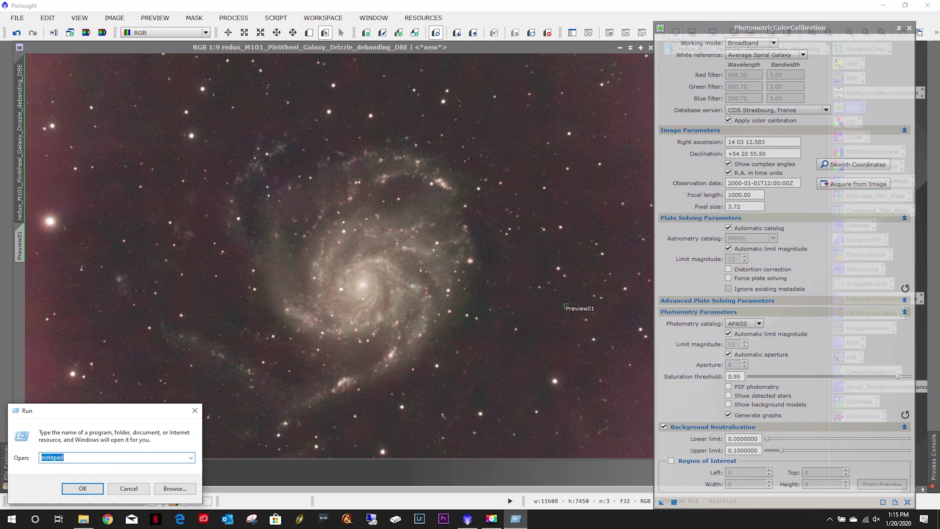
text(calc)
key(Return)
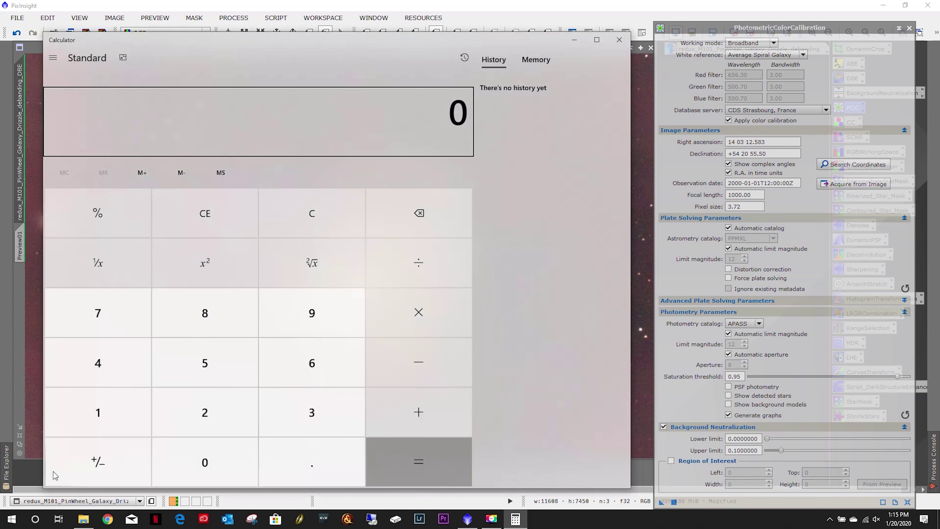
text(2800)
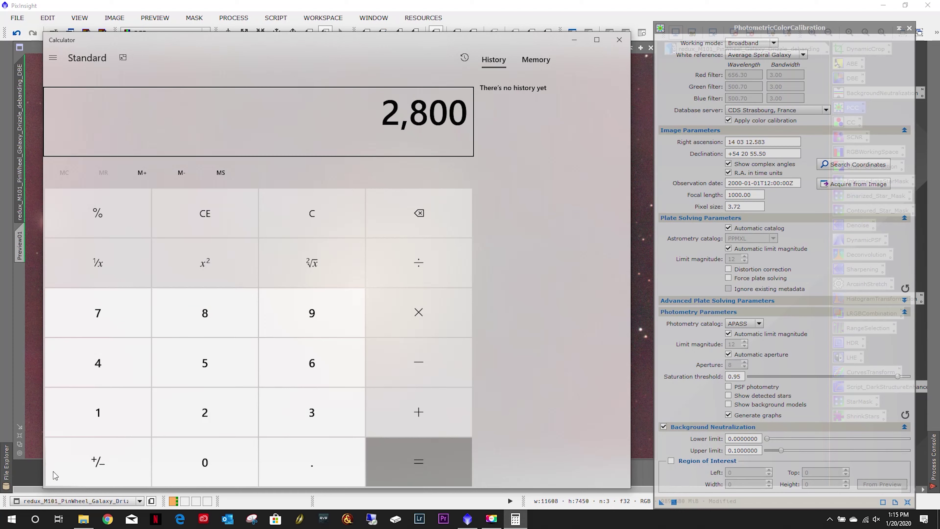
text(*.7)
key(Return)
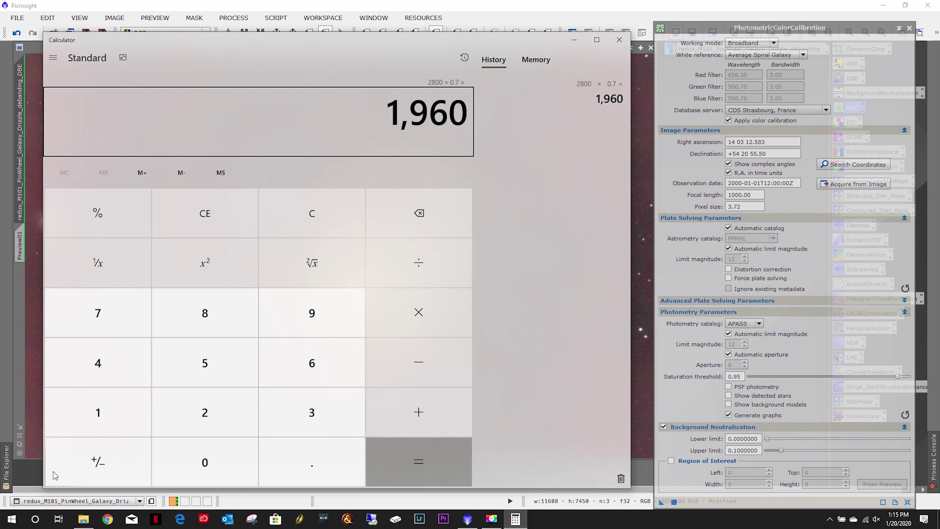
text(*2)
key(Return)
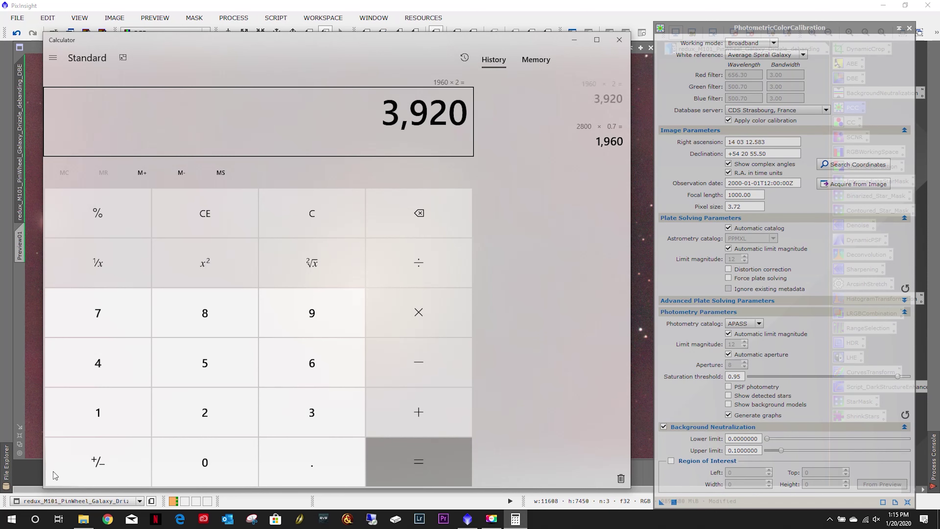
click(619, 41)
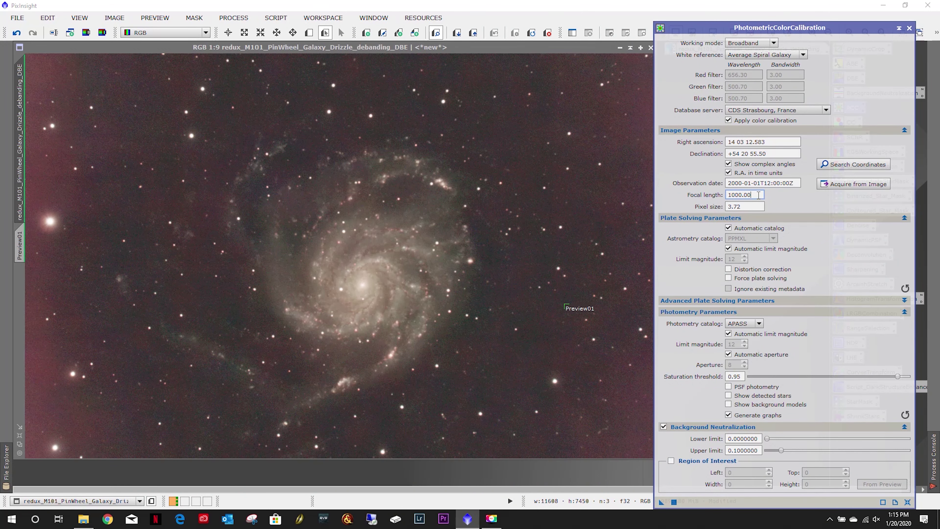
- Run PhotometricColorCalibration on M101 with a 3920 mm focal length, then close its graph and dialog
drag(758, 195, 658, 194)
text(3920)
drag(661, 504, 497, 305)
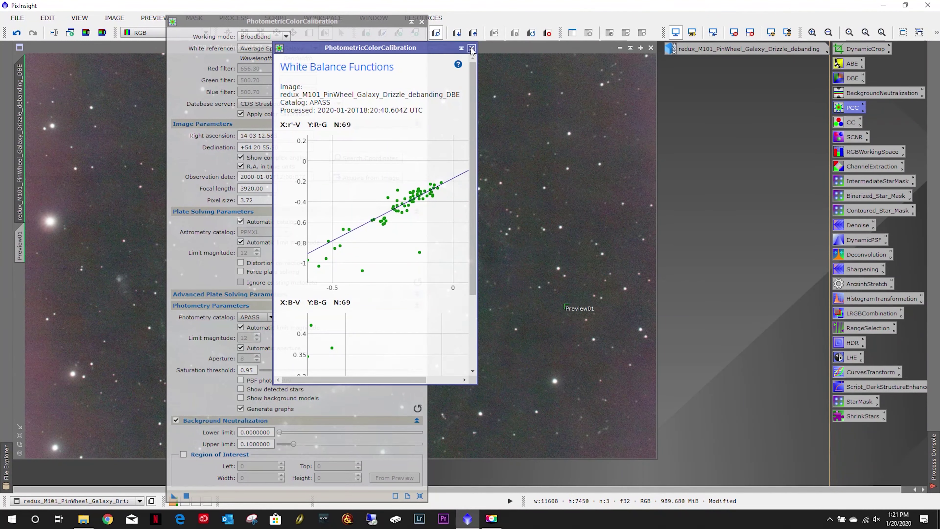
click(471, 49)
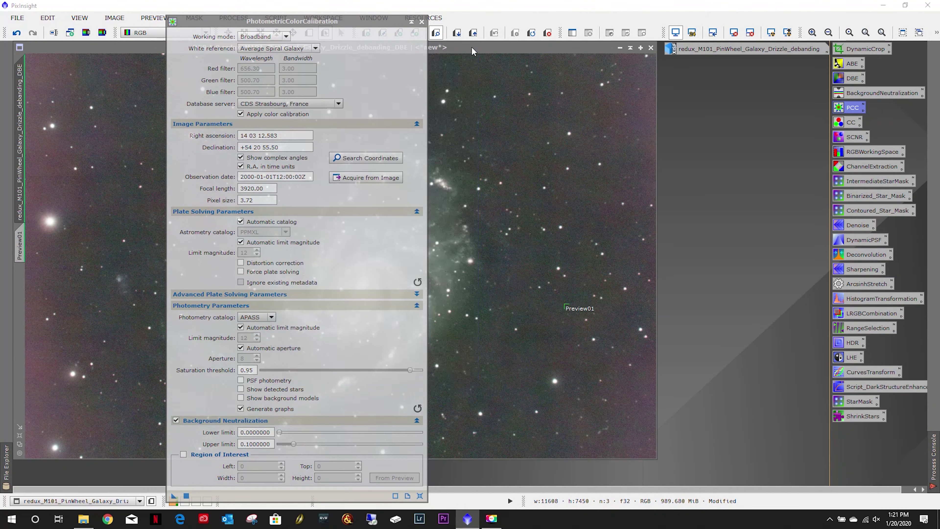
click(421, 23)
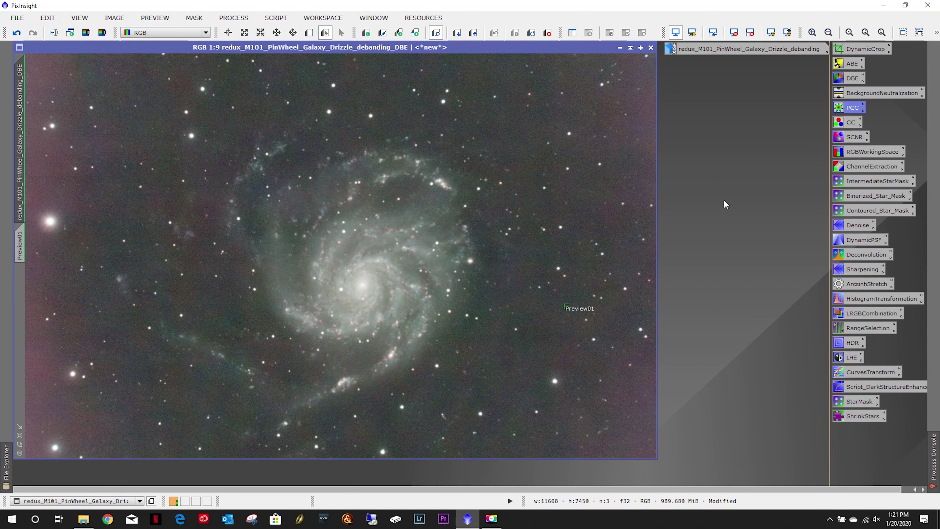
- Delete the Preview01 preview from the galaxy image
right_click(29, 244)
click(57, 336)
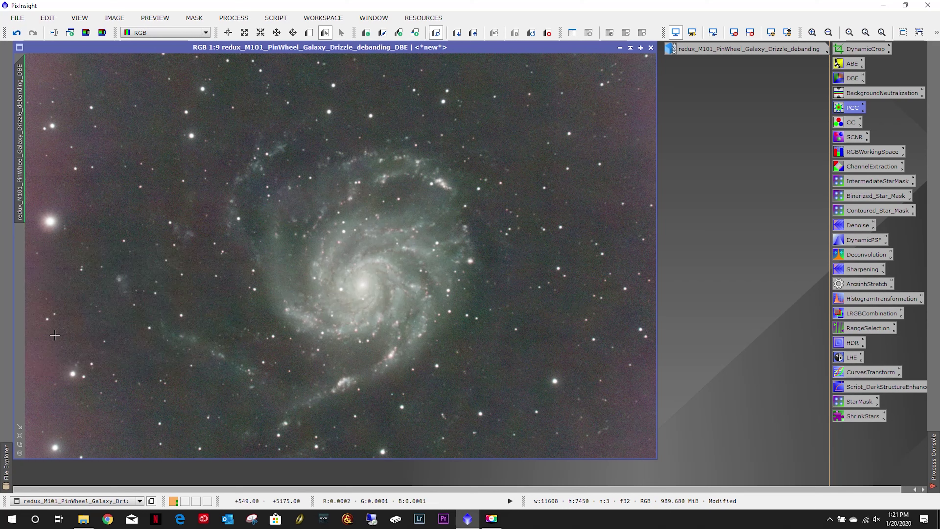
key(alt+r)
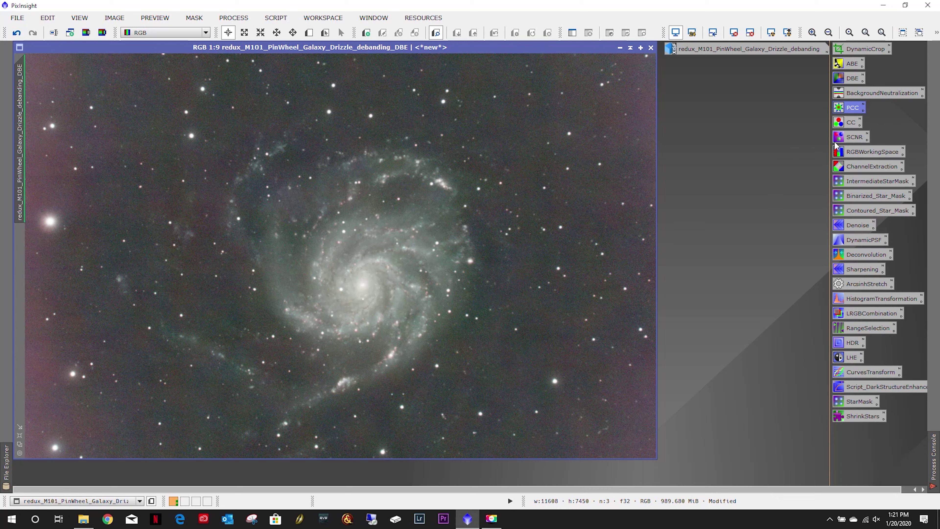
- Apply SCNR green removal at amount 1.00 to the M101 image
double_click(852, 138)
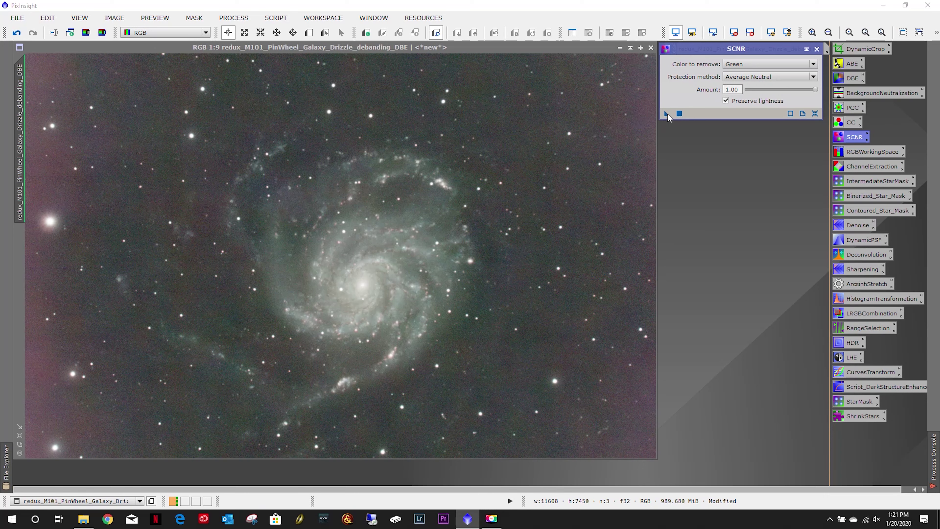
drag(667, 113, 532, 185)
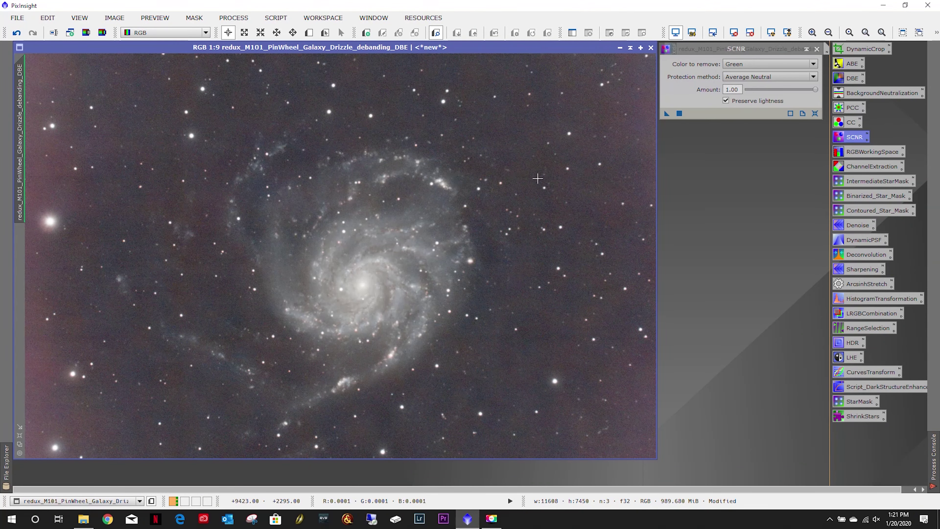
double_click(818, 49)
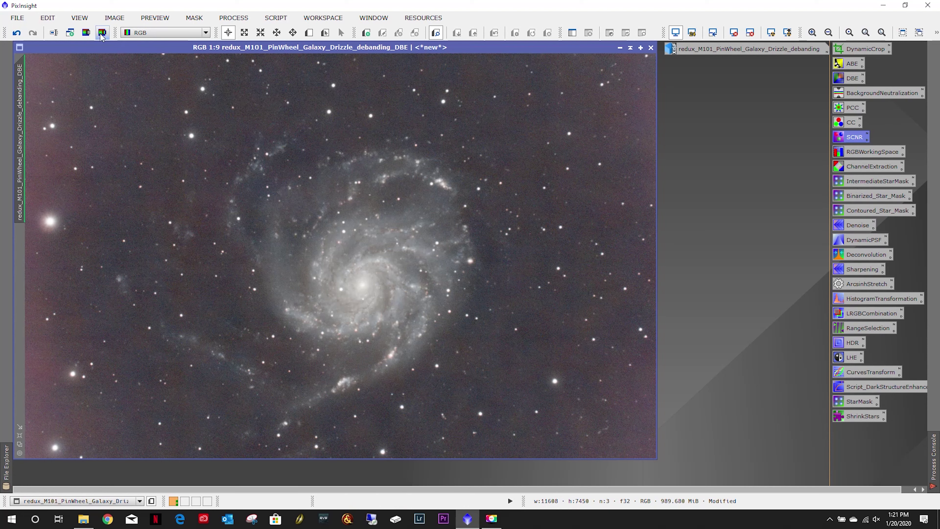
- Extract M101's CIE L* luminance into a new grayscale DBE_L image and position its window
click(86, 33)
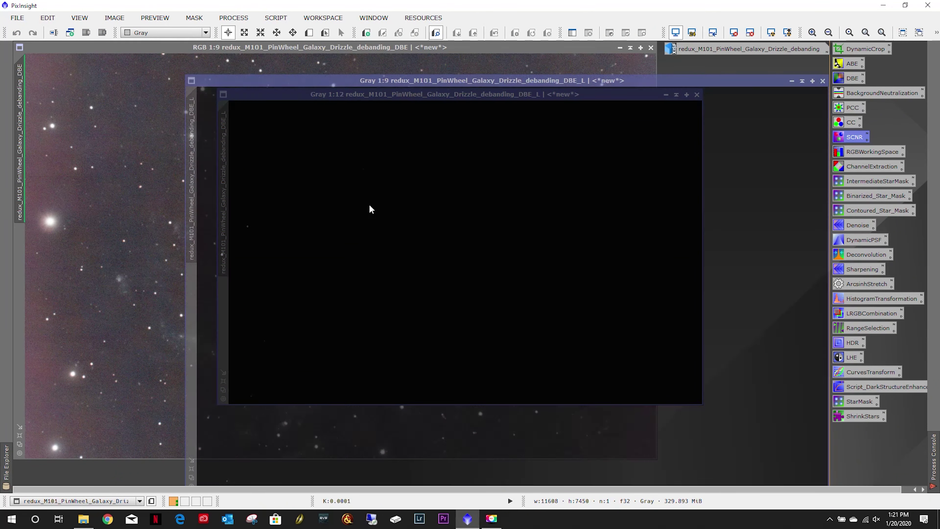
drag(396, 84, 225, 61)
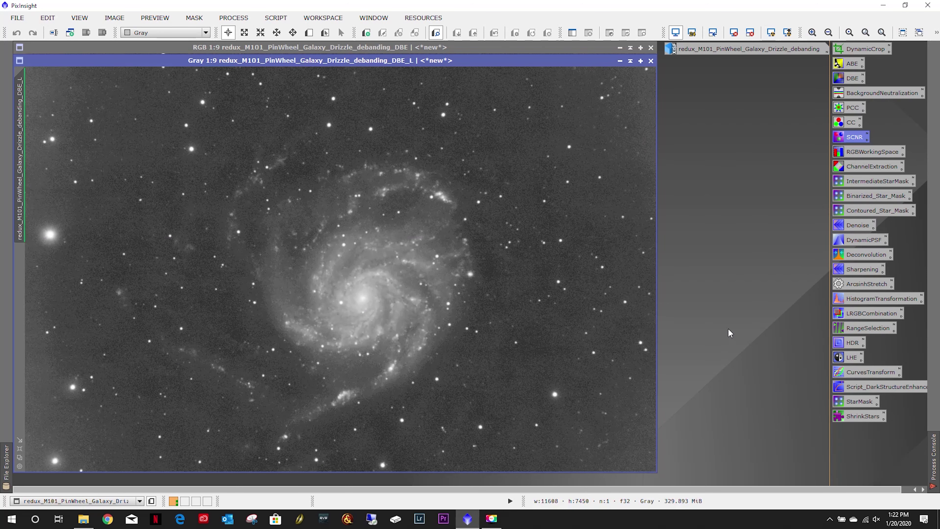
double_click(858, 299)
- Target the DBE_L image in HistogramTransformation with a live preview, removing its screen stretch
drag(159, 69, 842, 67)
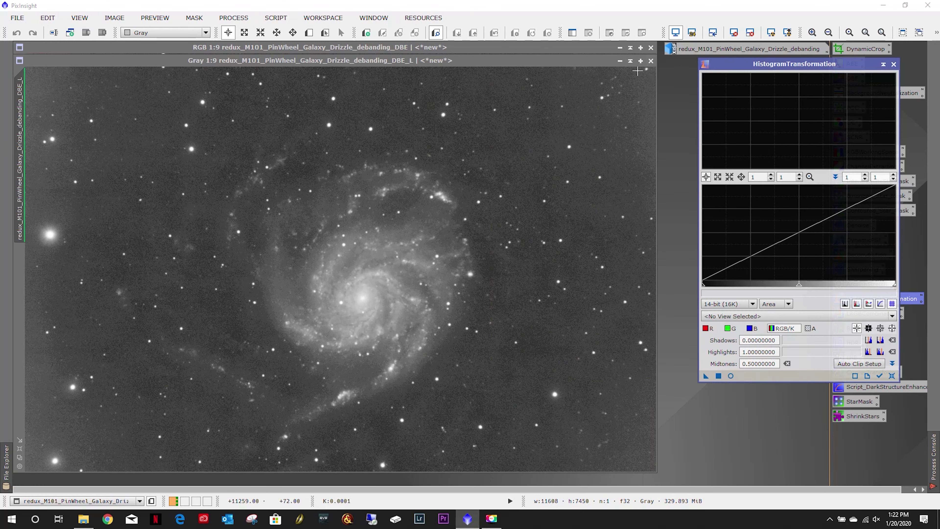
click(733, 33)
click(740, 315)
click(740, 351)
click(730, 376)
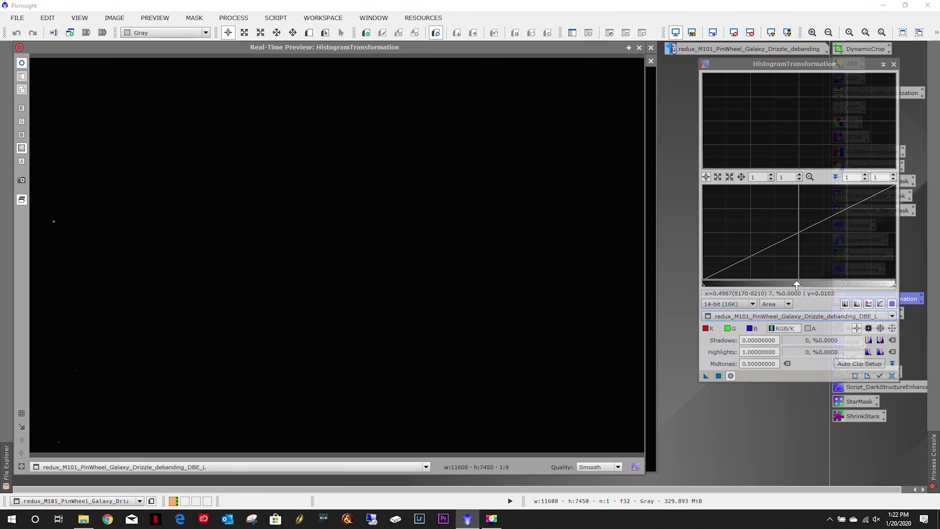
- Drag midtones down to about 0.0006 and clip a little shadow to brighten the galaxy
drag(798, 283, 720, 276)
scroll(706, 273, up, 5)
scroll(736, 259, up, 8)
scroll(784, 277, up, 2)
drag(784, 278, 734, 276)
scroll(723, 280, up, 4)
scroll(718, 274, up, 4)
scroll(718, 274, up, 3)
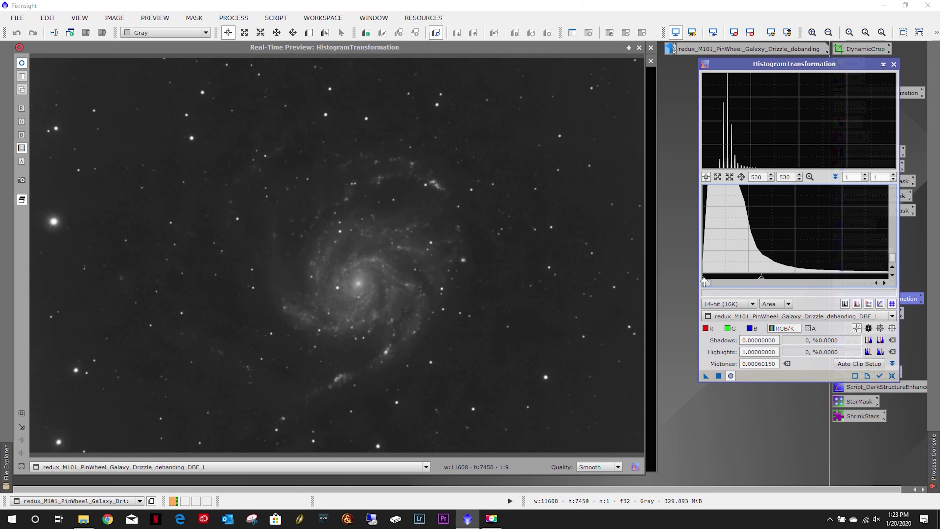
drag(703, 276, 706, 278)
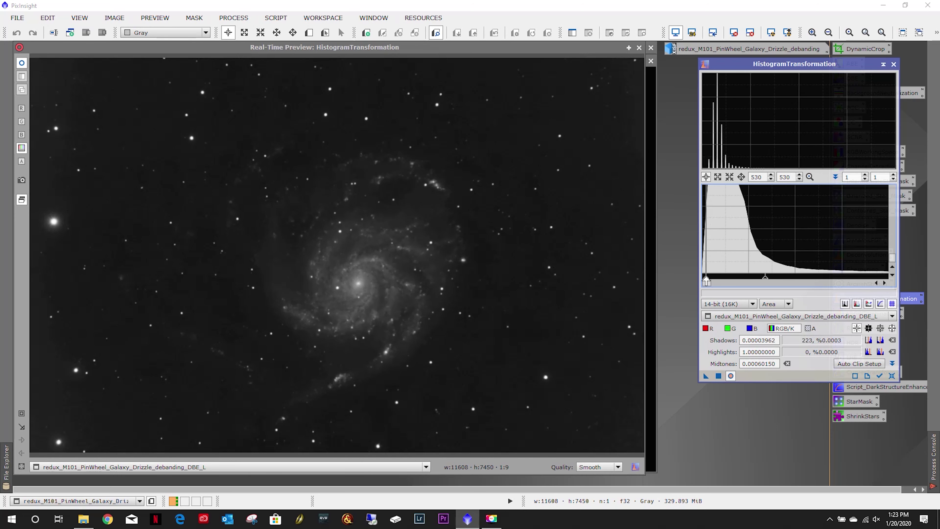
mouse_move(765, 277)
mouse_down()
mouse_move(707, 281)
mouse_move(749, 277)
mouse_up()
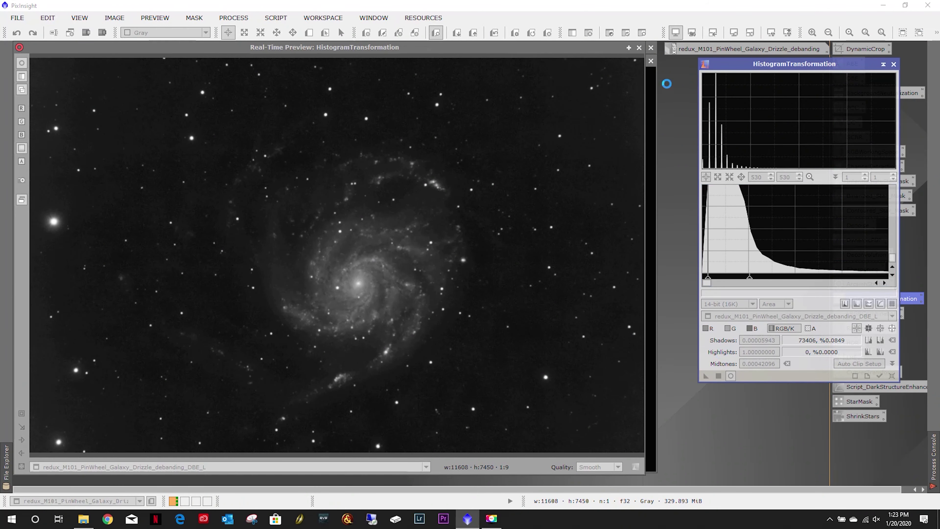
- Apply the stretch to DBE_L, close the preview and tool, and minimize the luminance image
click(718, 376)
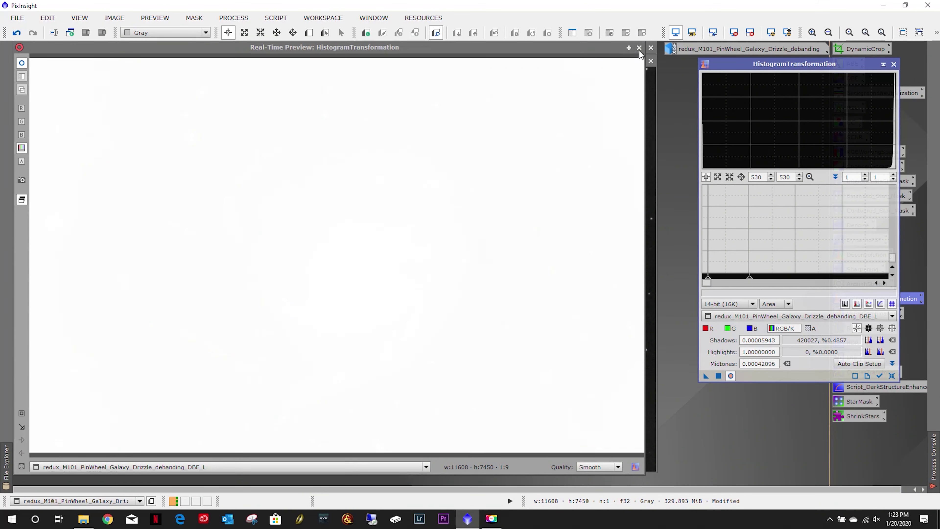
click(639, 49)
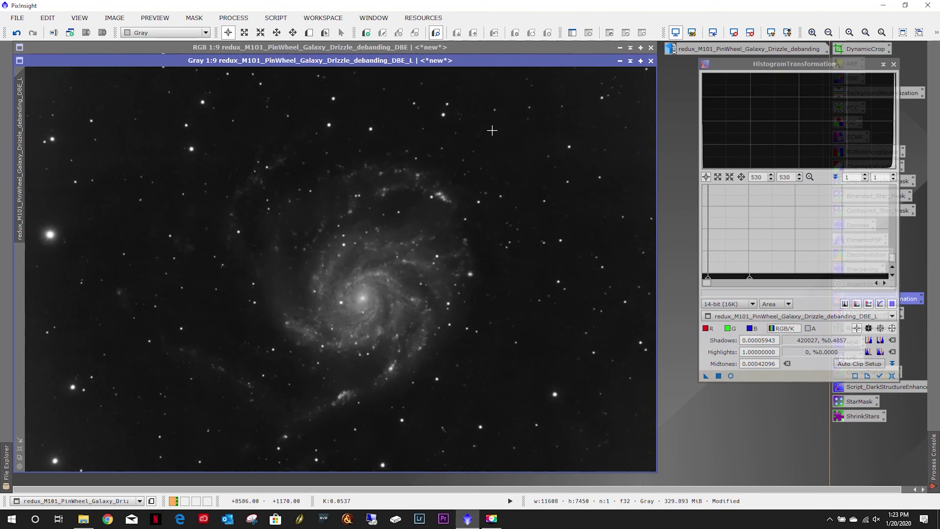
click(894, 64)
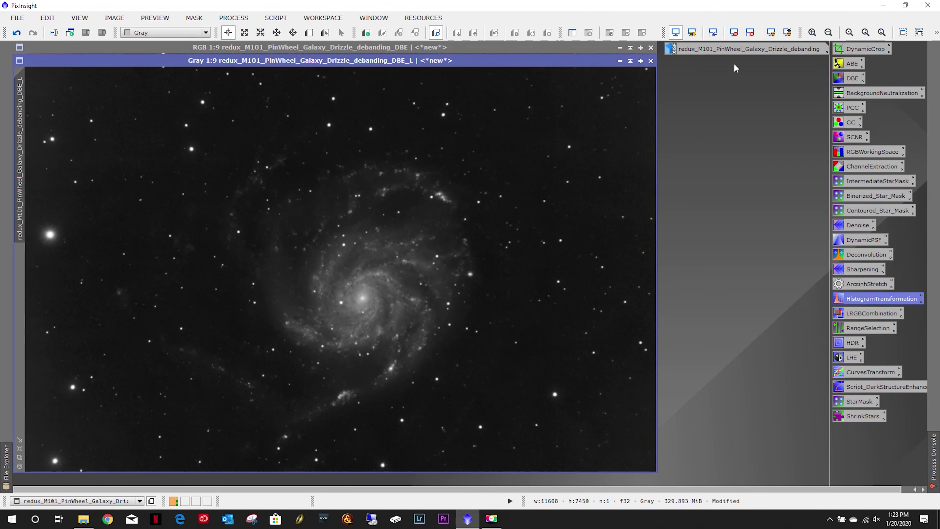
click(620, 60)
- Generate range_mask from the luminance image with RangeSelection, lower limit 0.14 and upper limit 1.0
drag(425, 270, 736, 67)
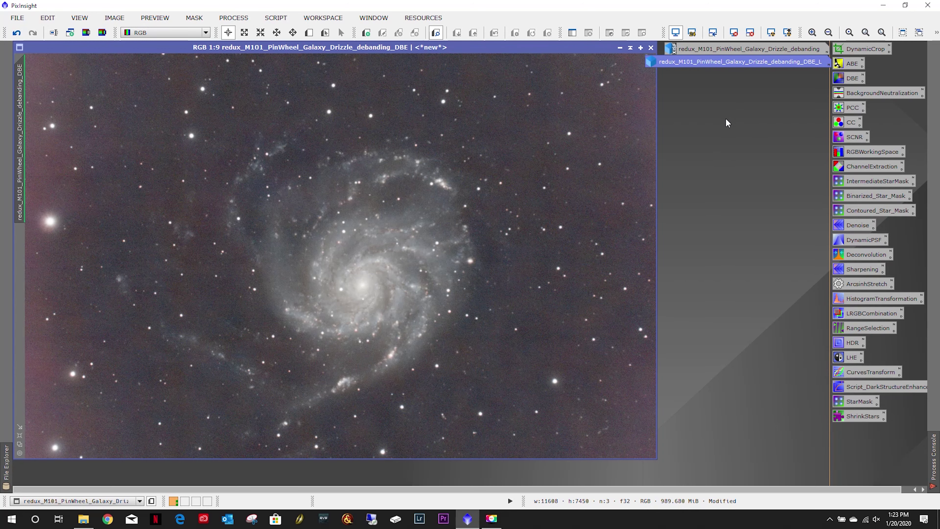
double_click(732, 62)
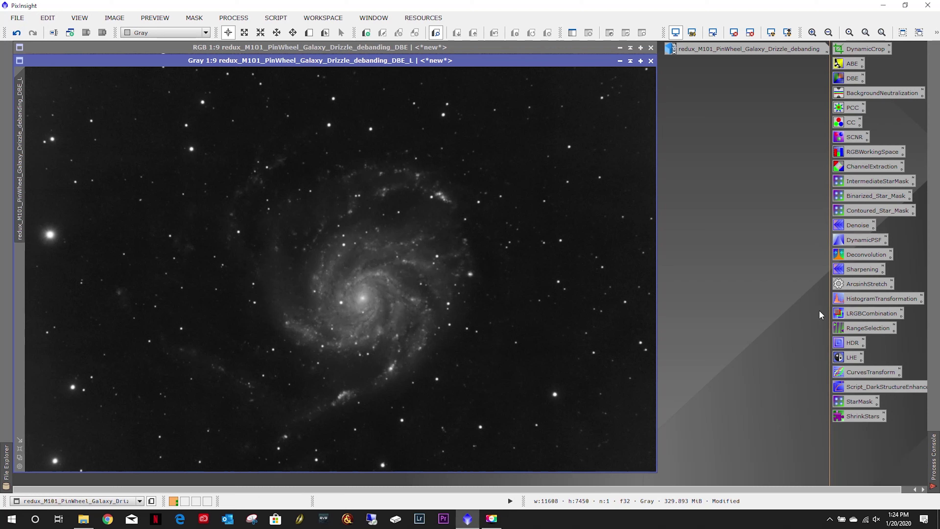
click(858, 328)
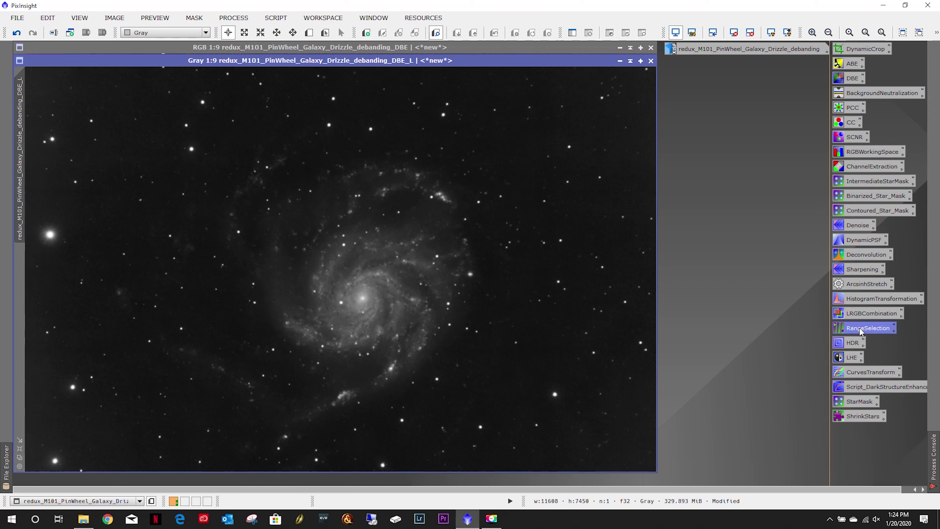
double_click(859, 328)
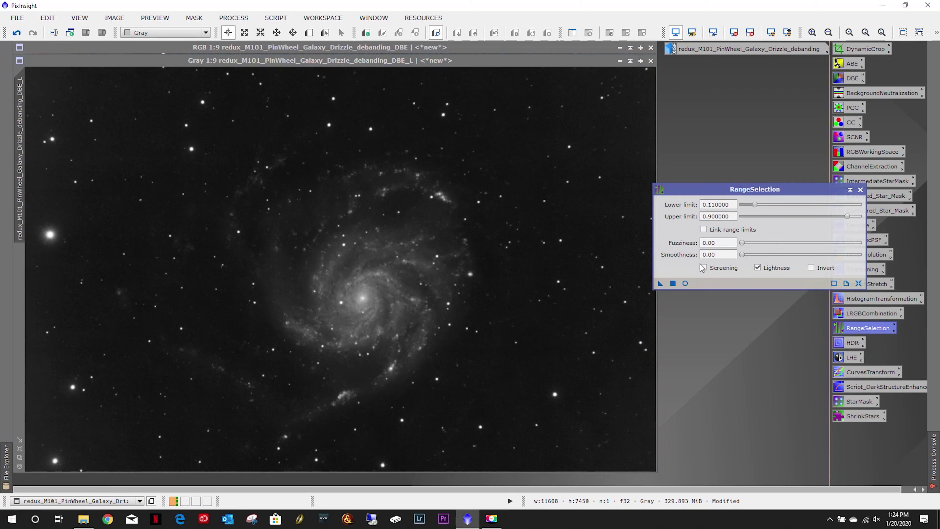
click(685, 283)
drag(754, 204, 761, 208)
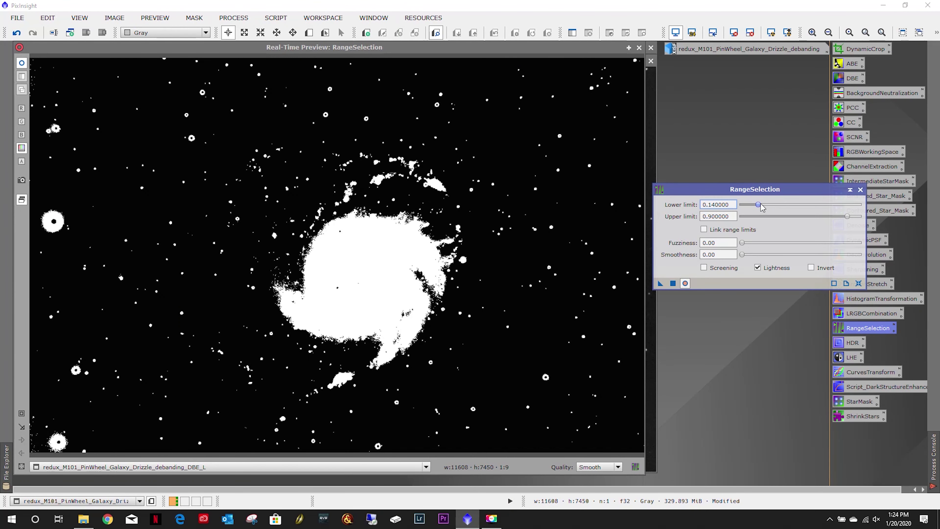
drag(848, 218, 876, 216)
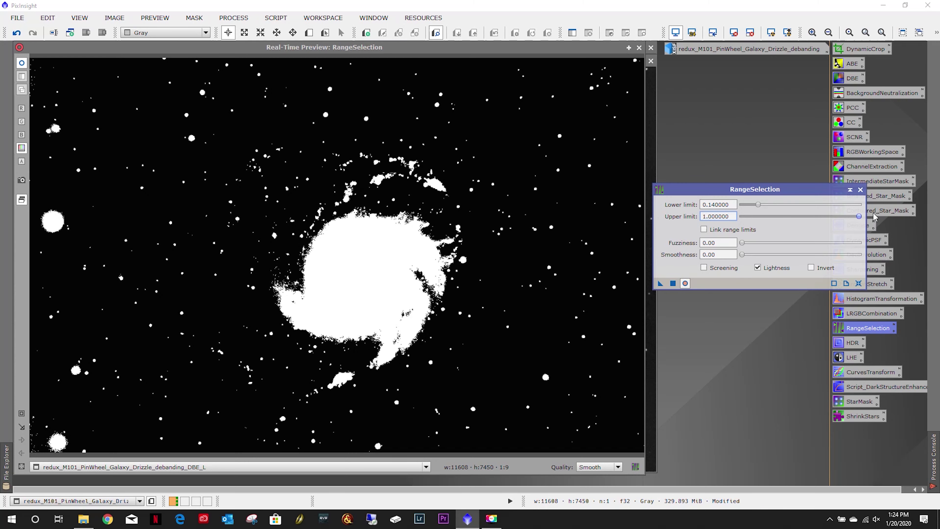
drag(758, 204, 758, 206)
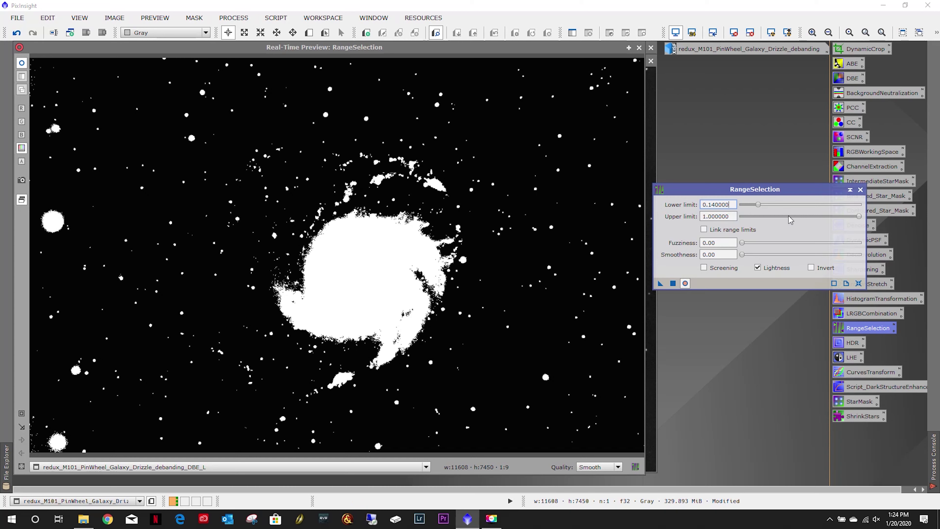
click(673, 283)
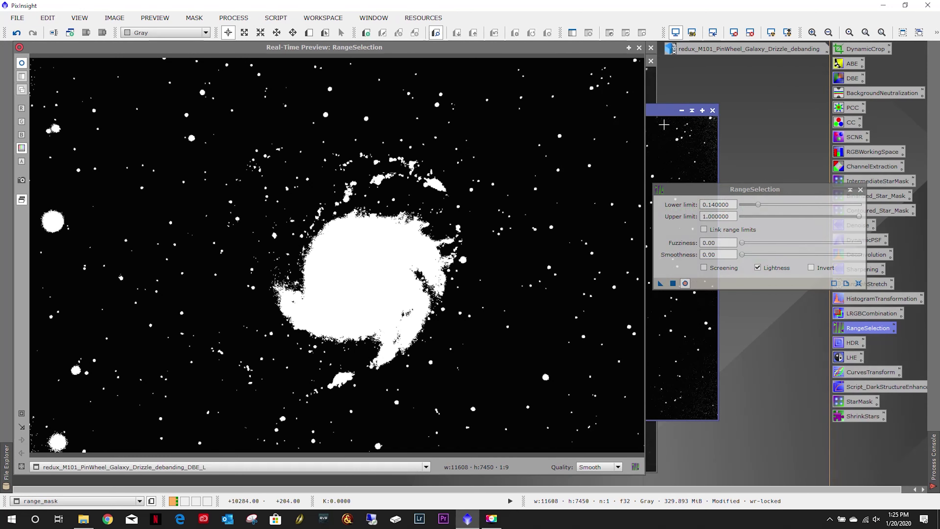
- Close the Real-Time Preview and RangeSelection tool, and minimize the gray L image to an icon
click(639, 47)
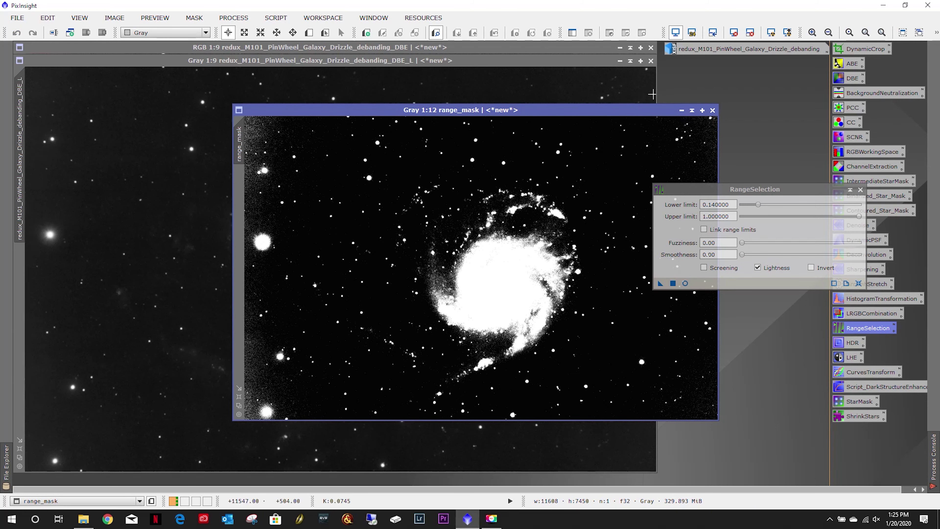
click(620, 61)
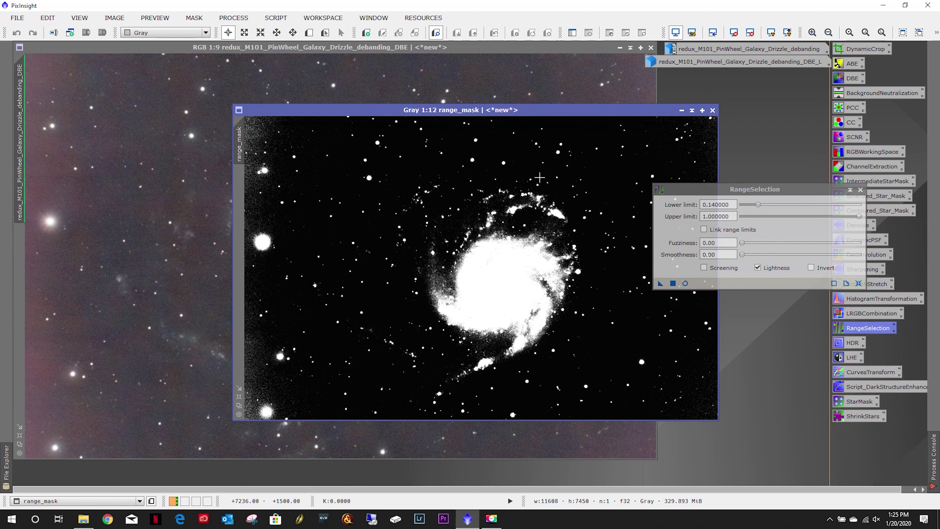
click(860, 190)
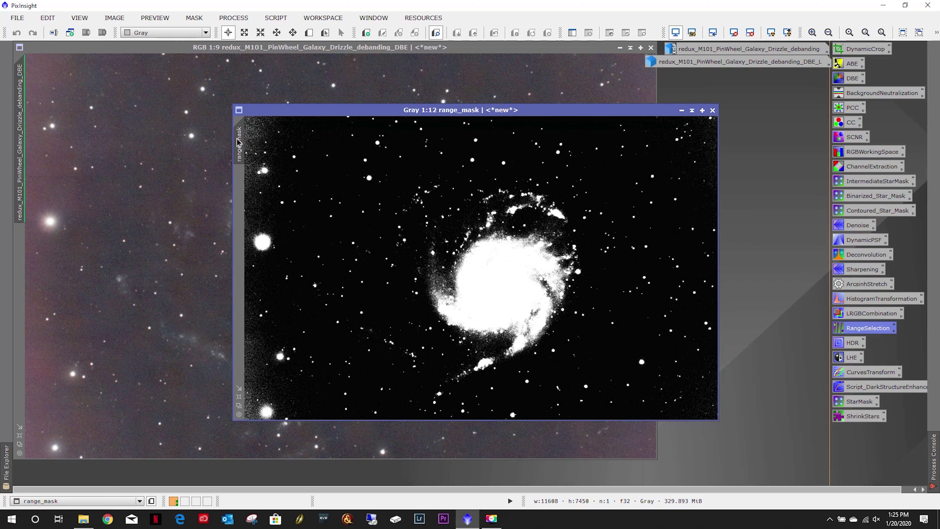
- Drop range_mask onto the colour image and minimize range_mask to an icon beside the others
drag(238, 142, 18, 192)
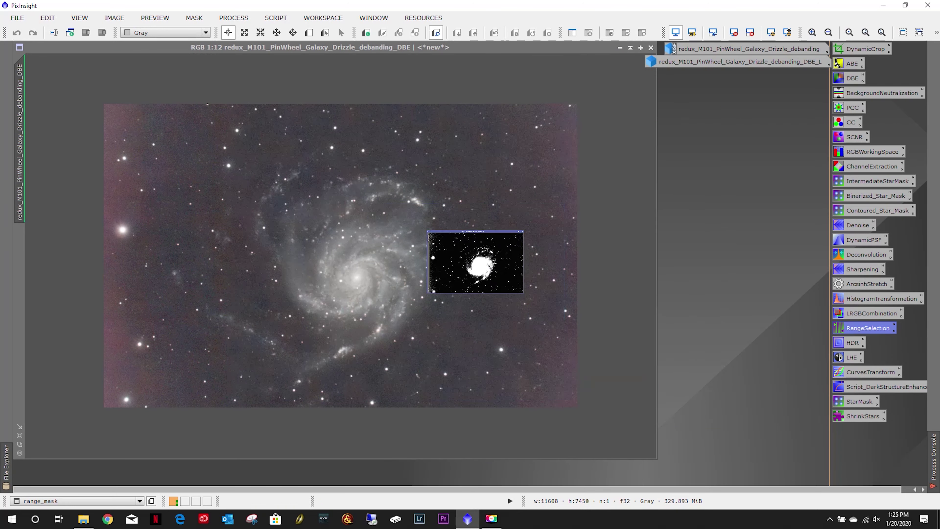
click(681, 110)
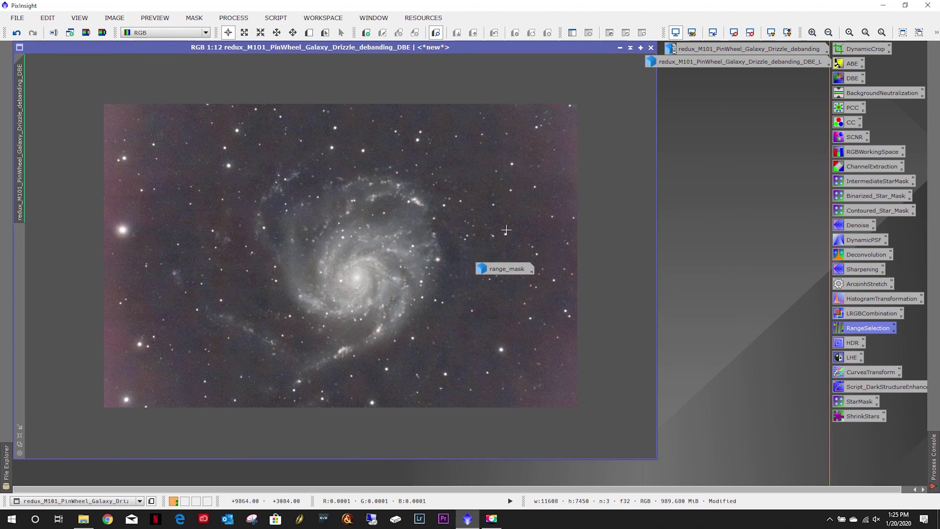
drag(498, 271, 792, 81)
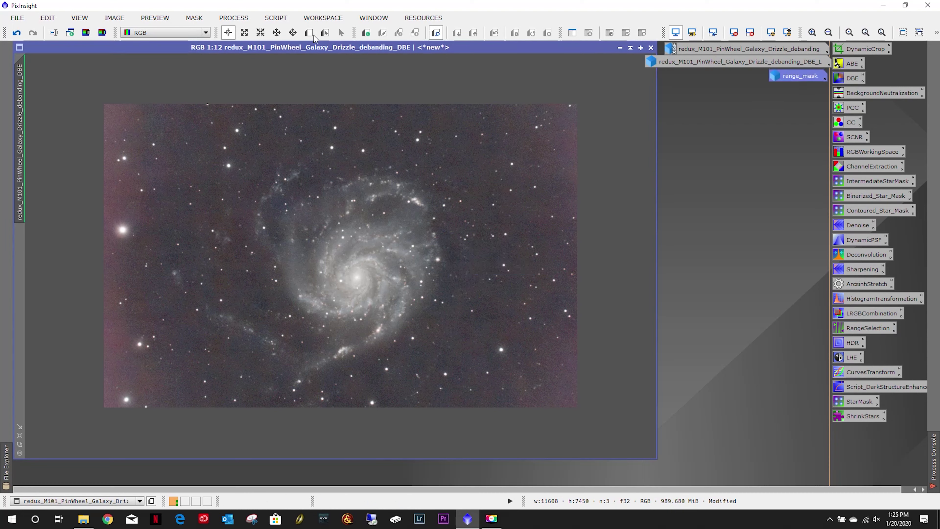
click(190, 19)
click(318, 18)
double_click(793, 76)
drag(238, 144, 14, 266)
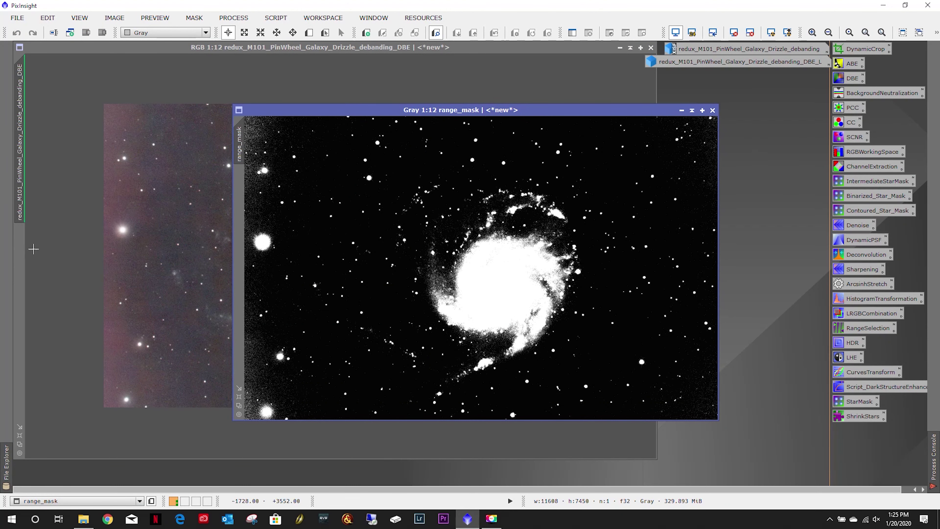
click(681, 111)
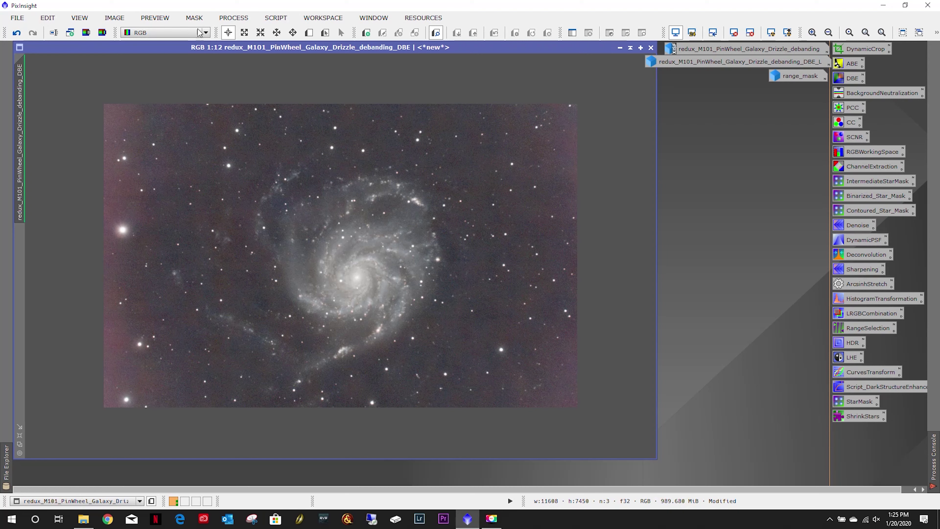
- Select range_mask as the mask for the colour image
click(194, 18)
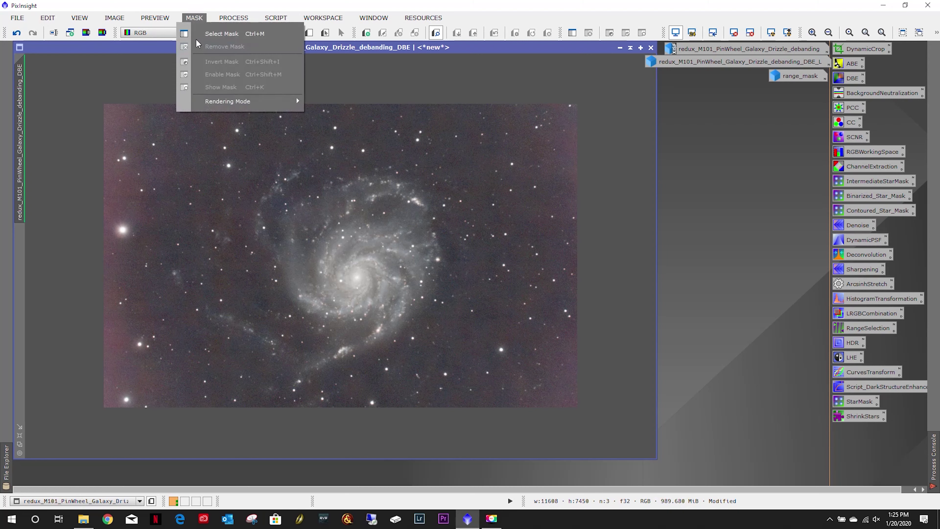
click(207, 34)
click(421, 255)
click(424, 286)
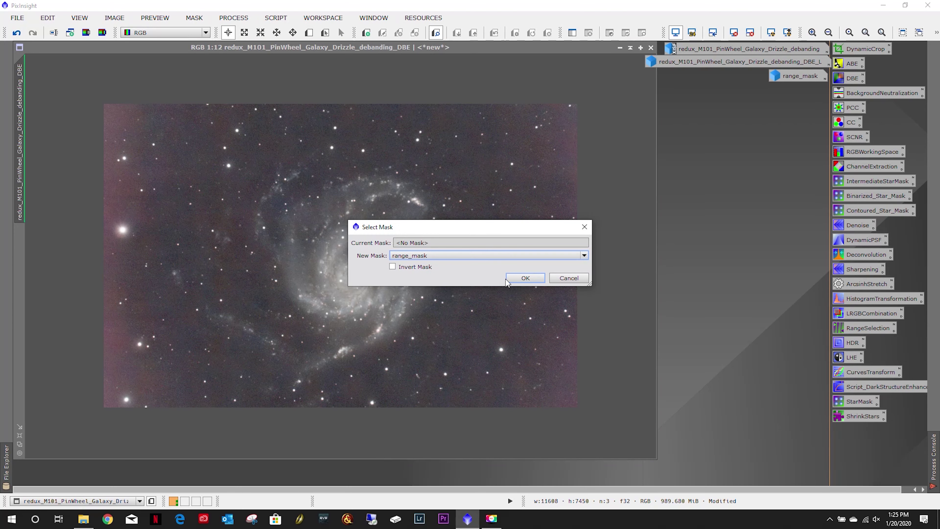
click(523, 278)
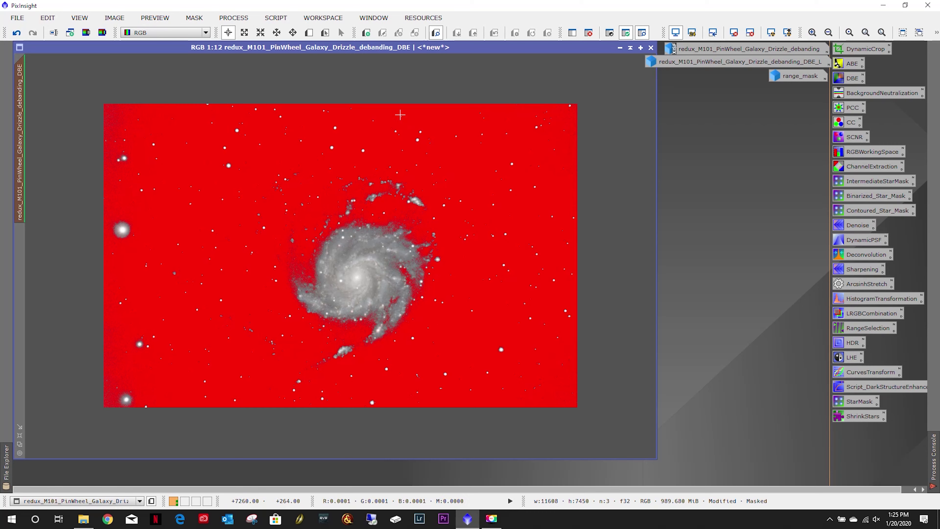
- Invert the mask to protect galaxy and stars, and open the saved Denoise settings
click(194, 18)
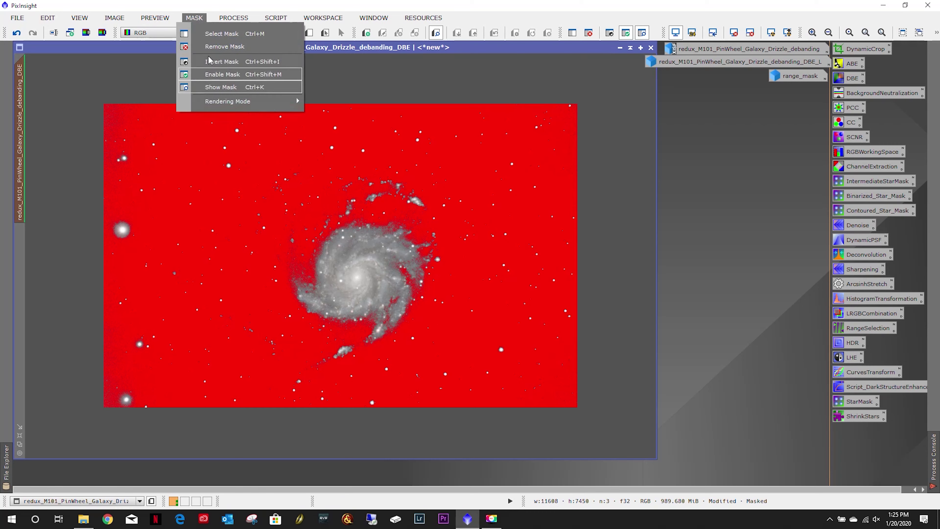
click(209, 62)
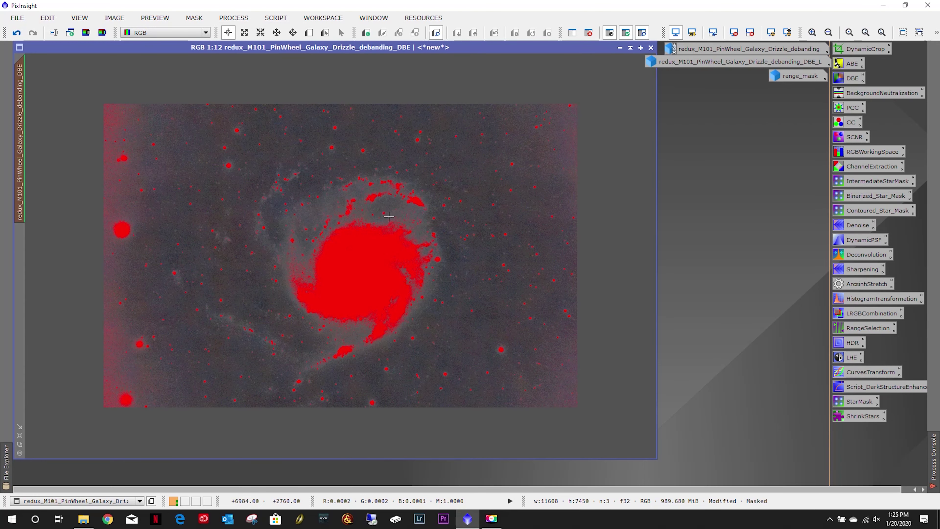
double_click(857, 225)
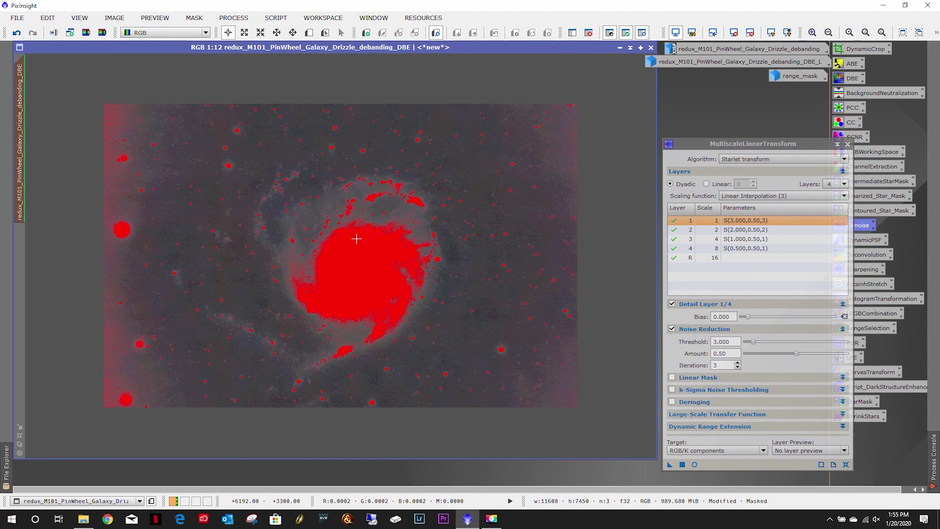
- Hide the red mask overlay on the colour image
click(196, 19)
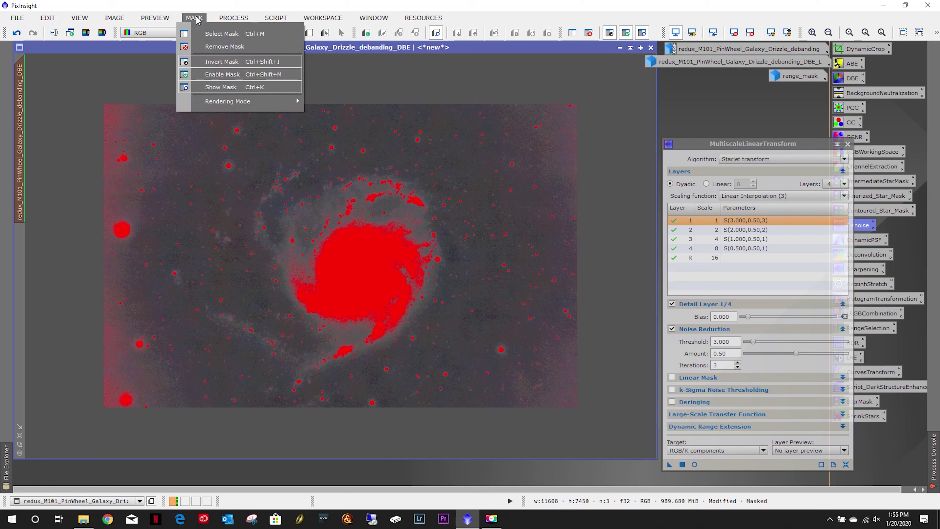
click(206, 87)
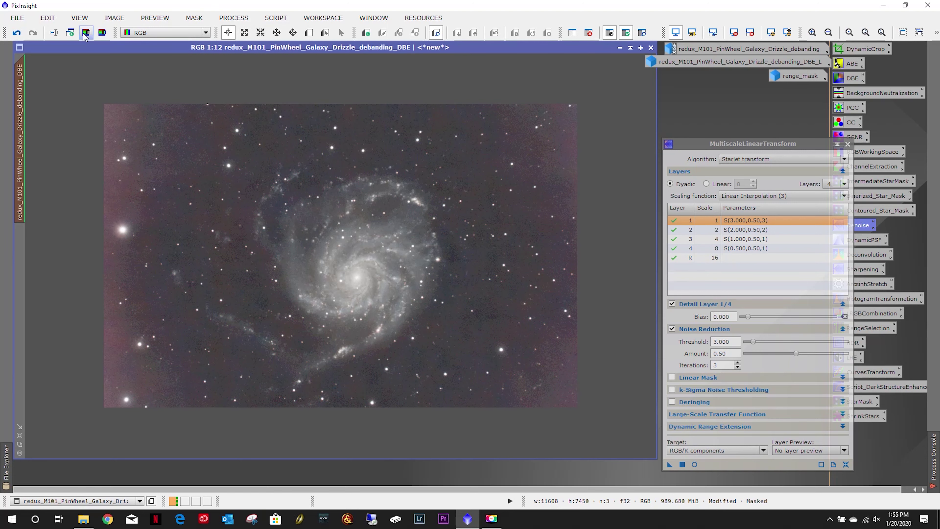
click(79, 20)
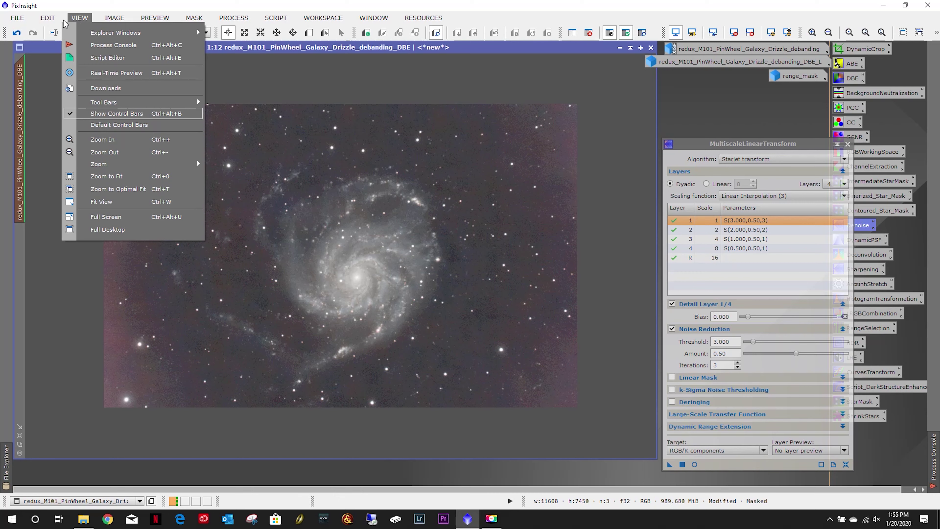
click(21, 21)
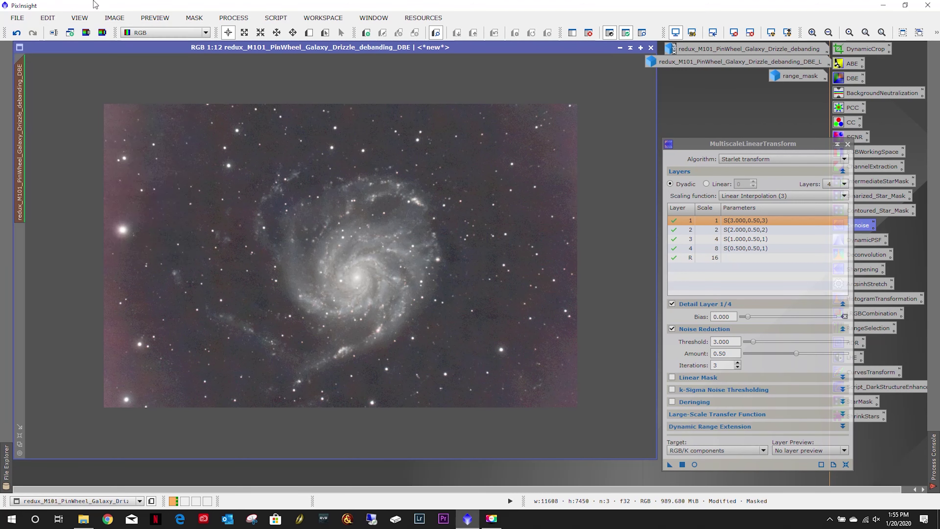
- Compare with and without noise reduction, keep it applied, and close MultiscaleLinearTransform
click(15, 34)
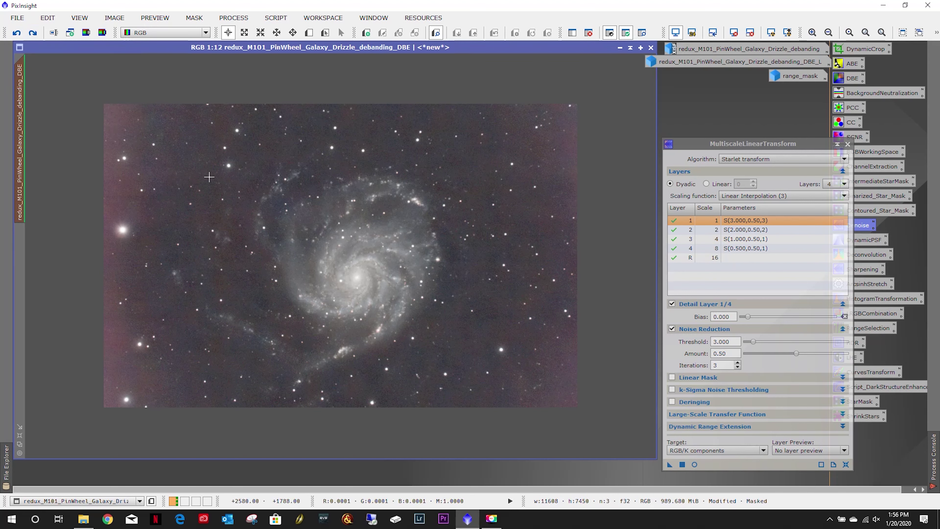
scroll(287, 180, up, 1)
scroll(287, 180, up, 6)
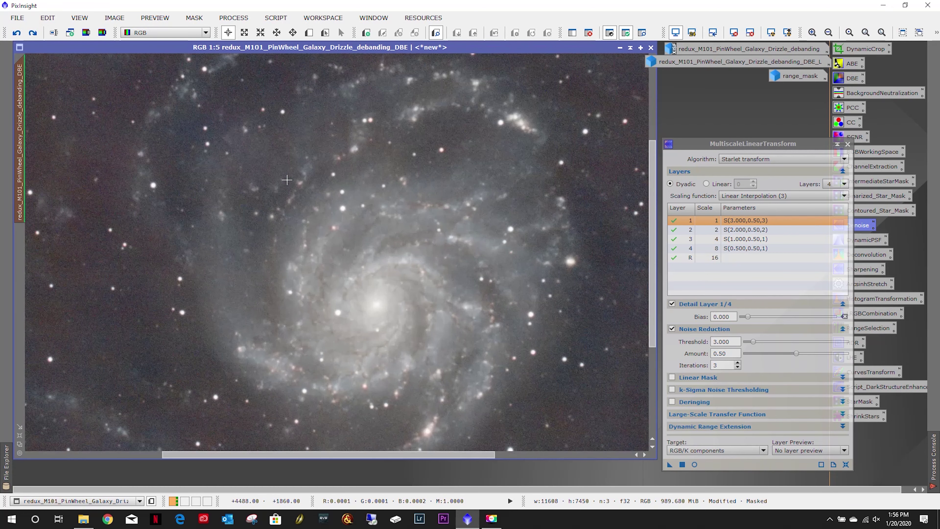
drag(353, 454, 247, 446)
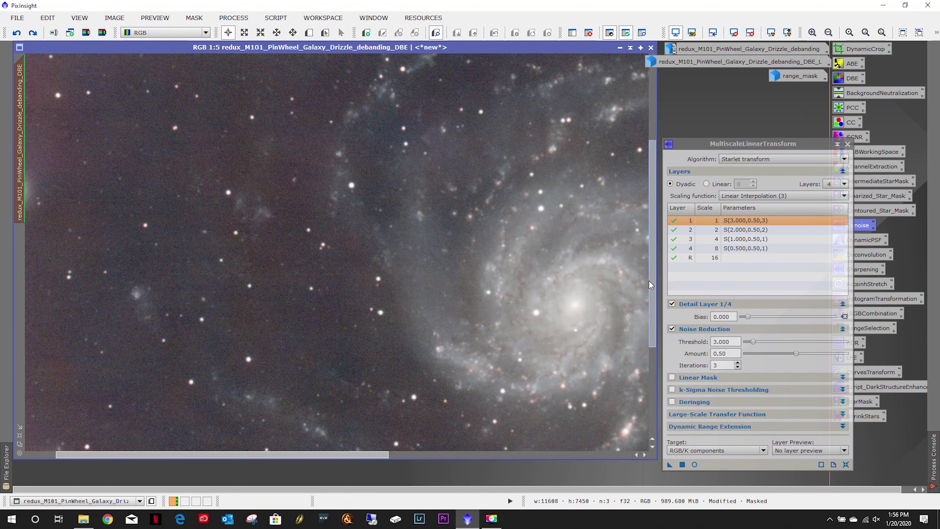
drag(649, 281, 642, 203)
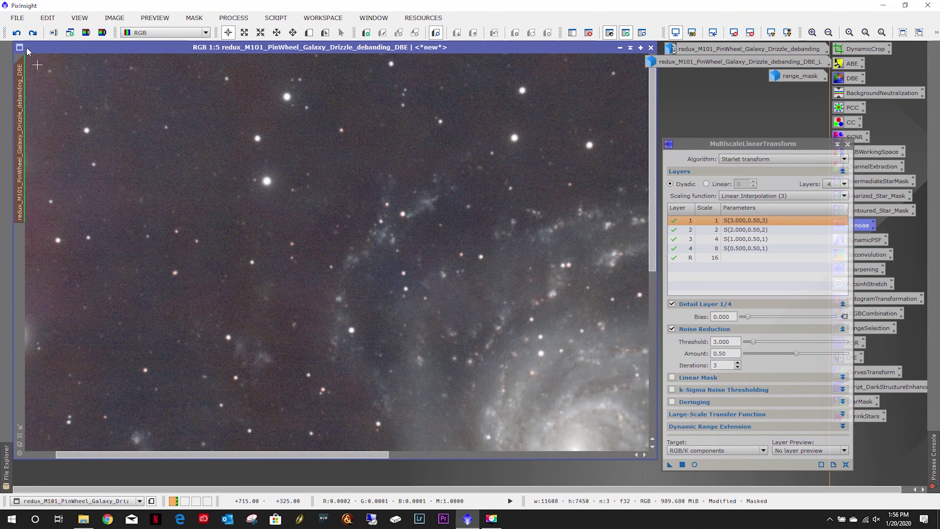
click(33, 34)
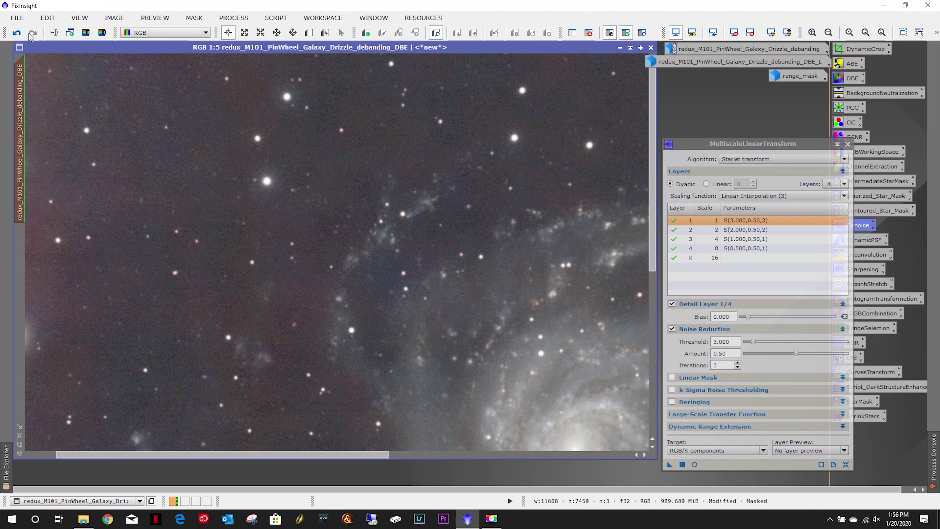
click(16, 33)
click(33, 34)
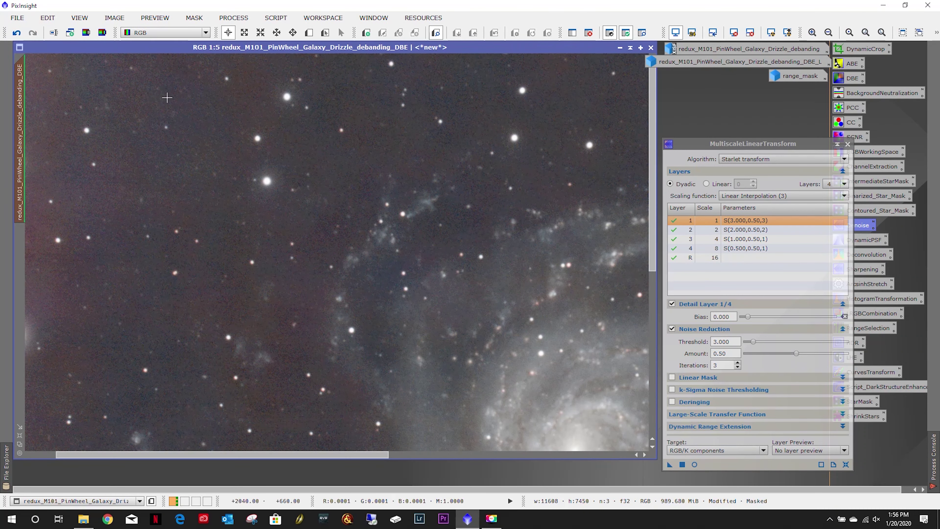
scroll(167, 97, down, 3)
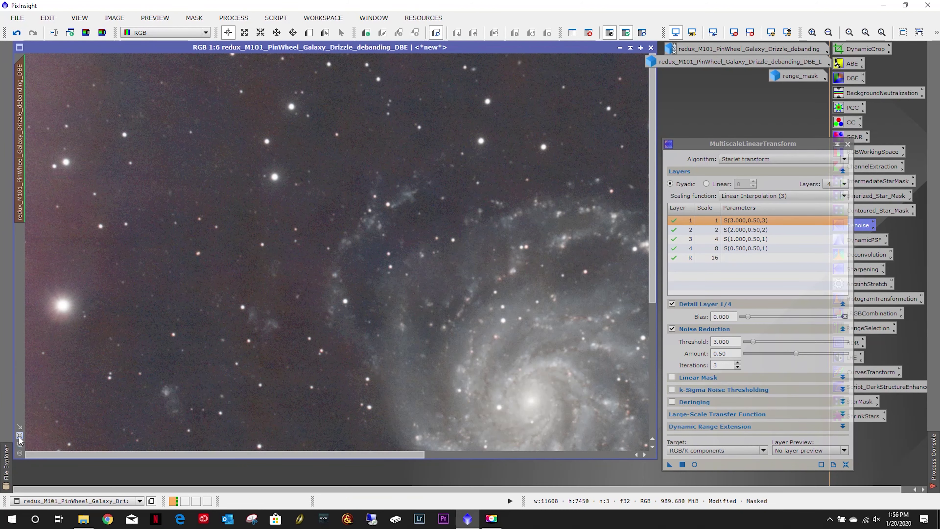
scroll(64, 435, down, 1)
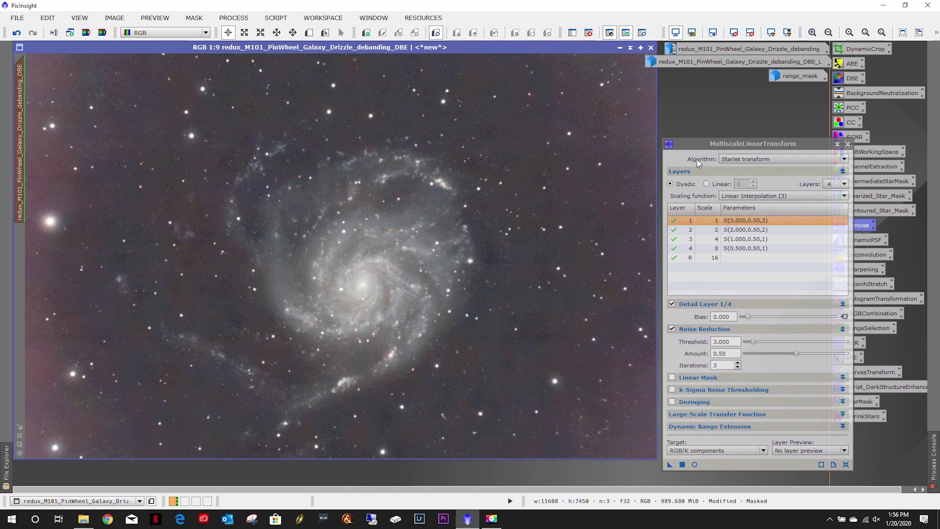
click(847, 144)
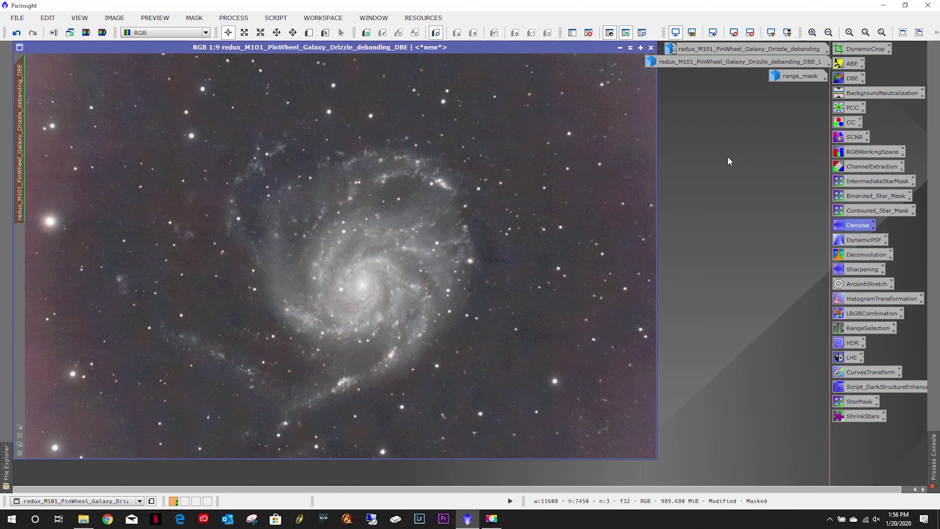
click(852, 254)
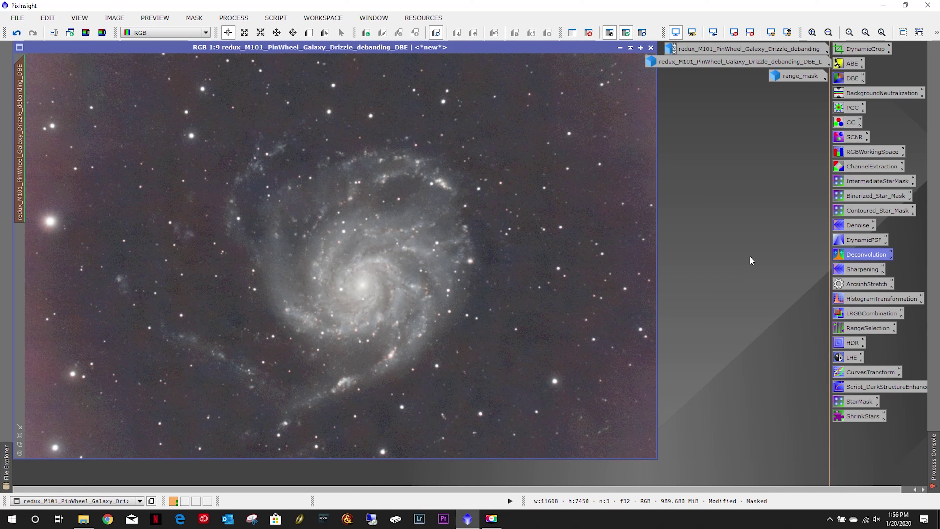
- Invert the mask to protect the background and apply the saved Sharpening process to the galaxy
double_click(862, 271)
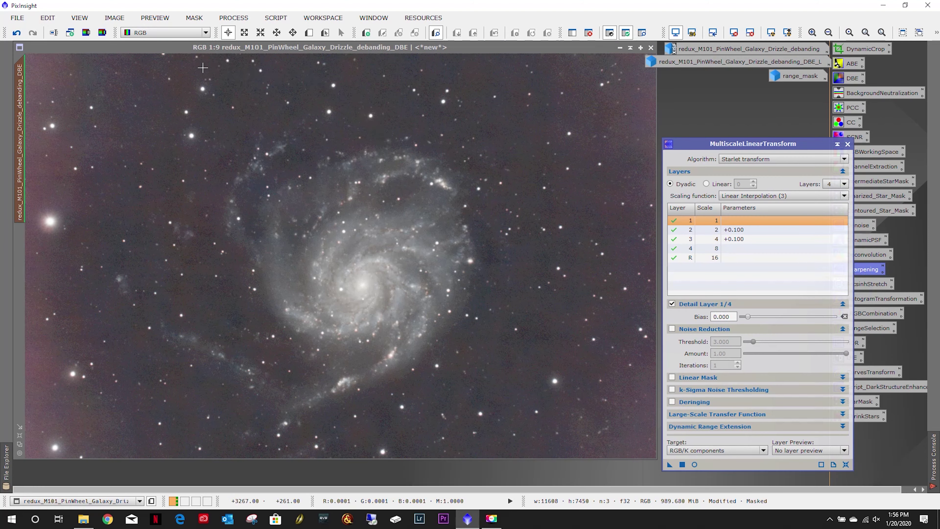
click(194, 18)
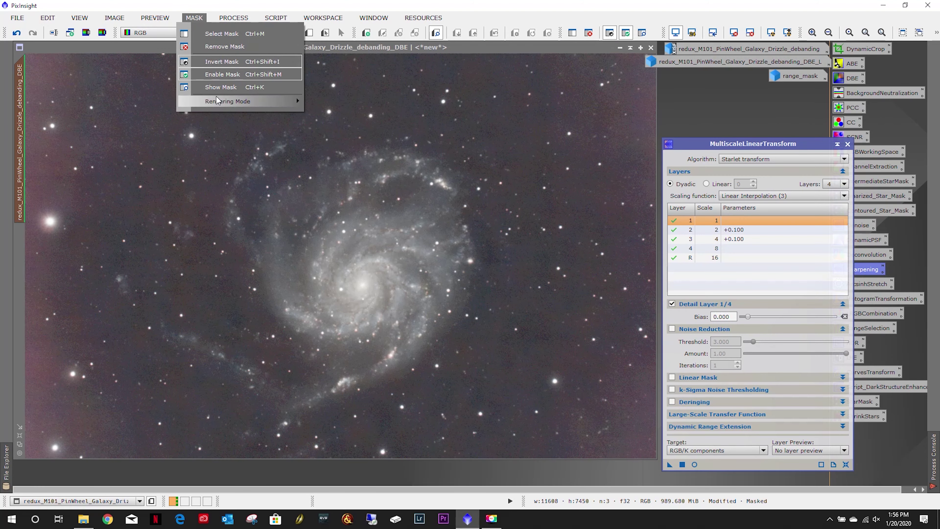
click(218, 87)
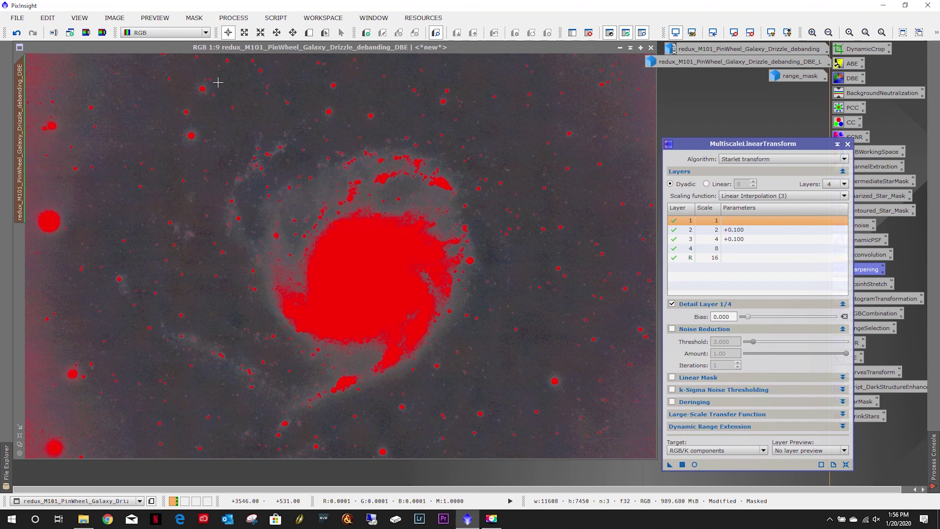
click(194, 18)
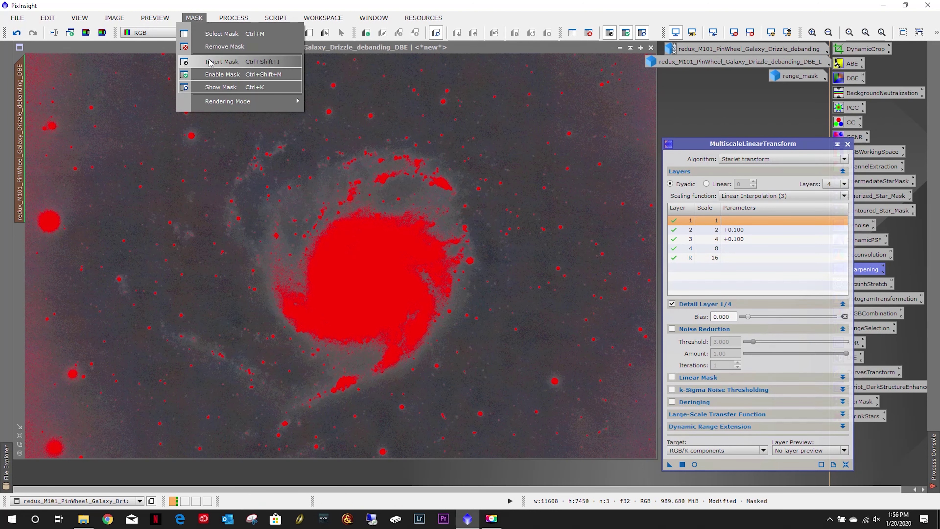
click(209, 61)
click(194, 18)
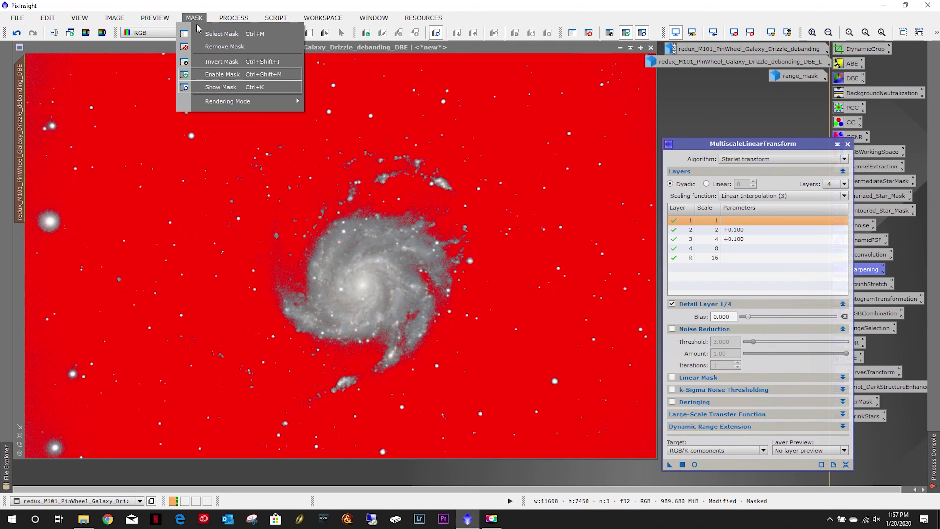
click(220, 86)
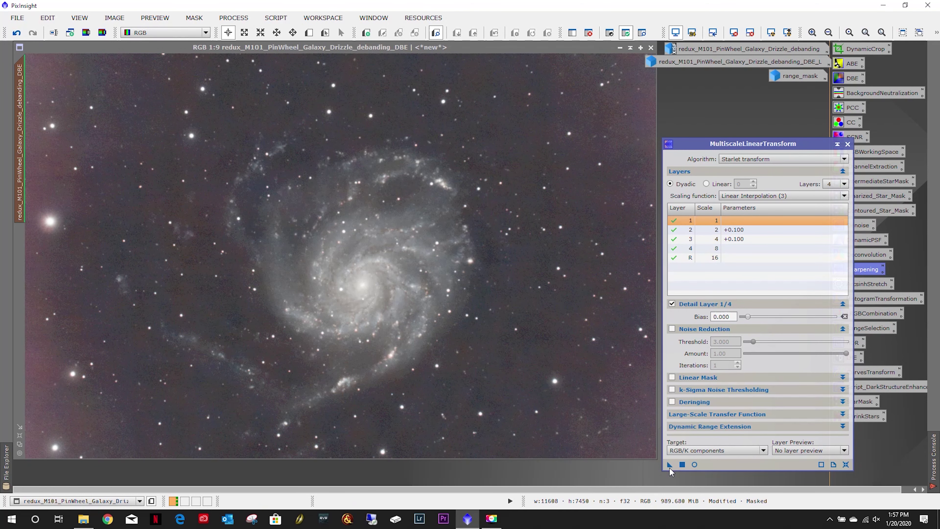
drag(669, 467, 504, 384)
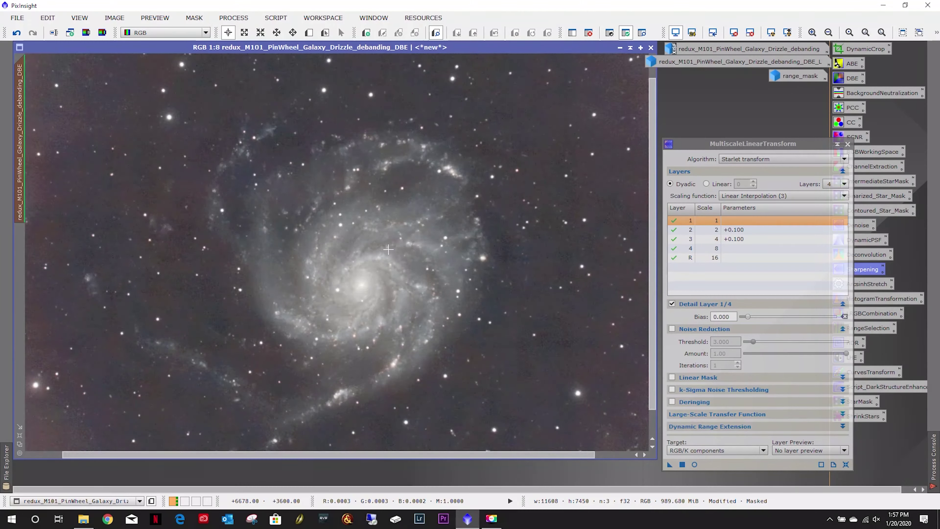
- Compare the spiral arms with and without sharpening, leaving the sharpening undone
scroll(388, 249, up, 2)
scroll(388, 249, up, 1)
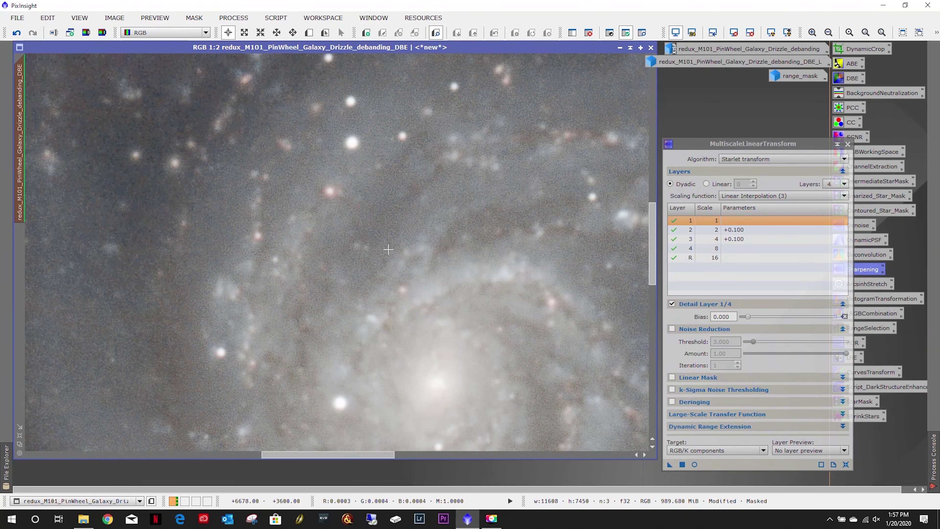
click(15, 33)
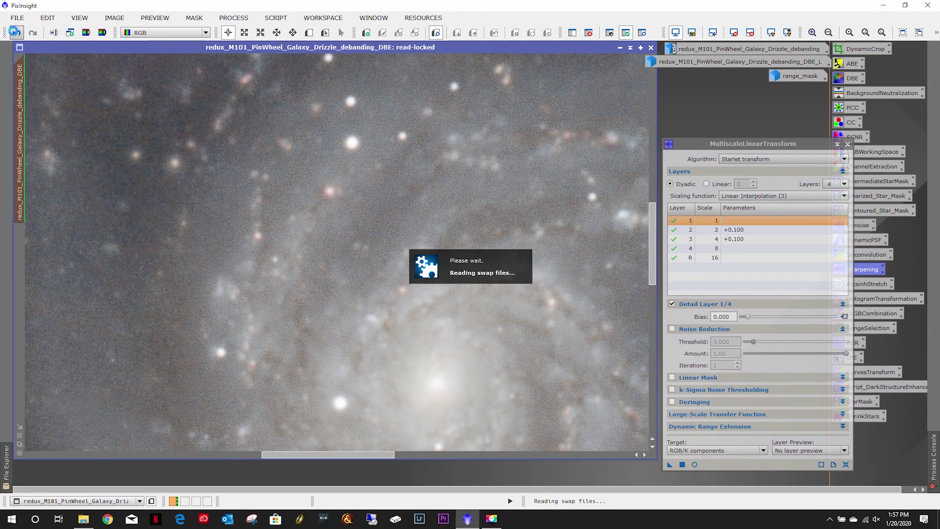
click(33, 34)
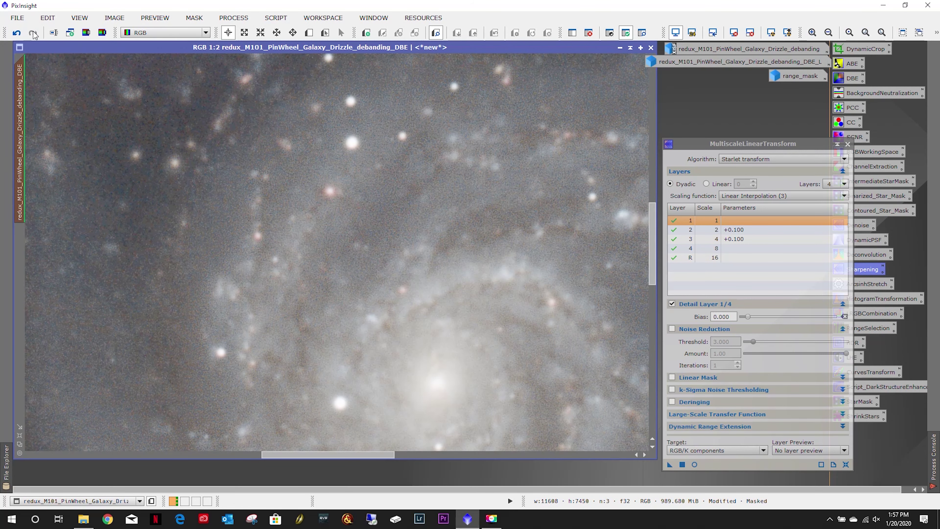
click(17, 33)
click(310, 33)
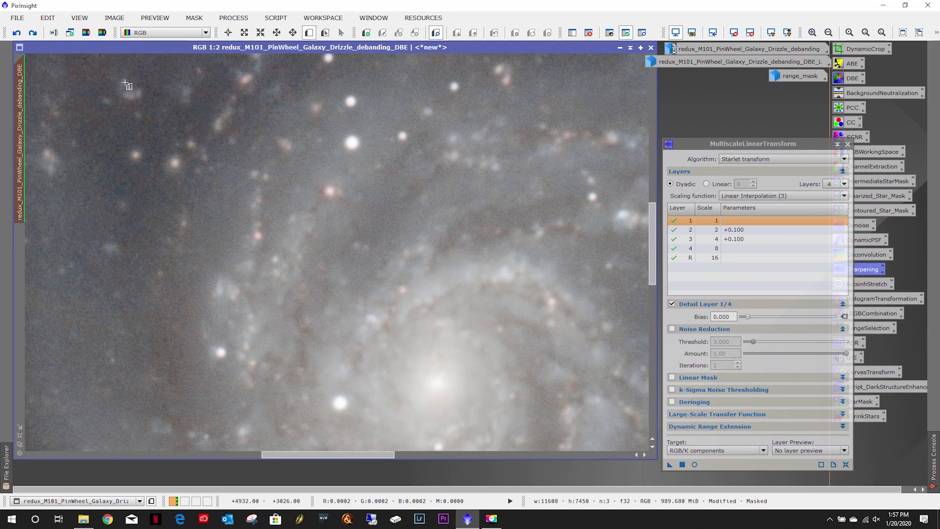
- Create a 1690 × 1278 Preview01 over the upper spiral arm and render its live sharpening preview
drag(87, 74, 500, 384)
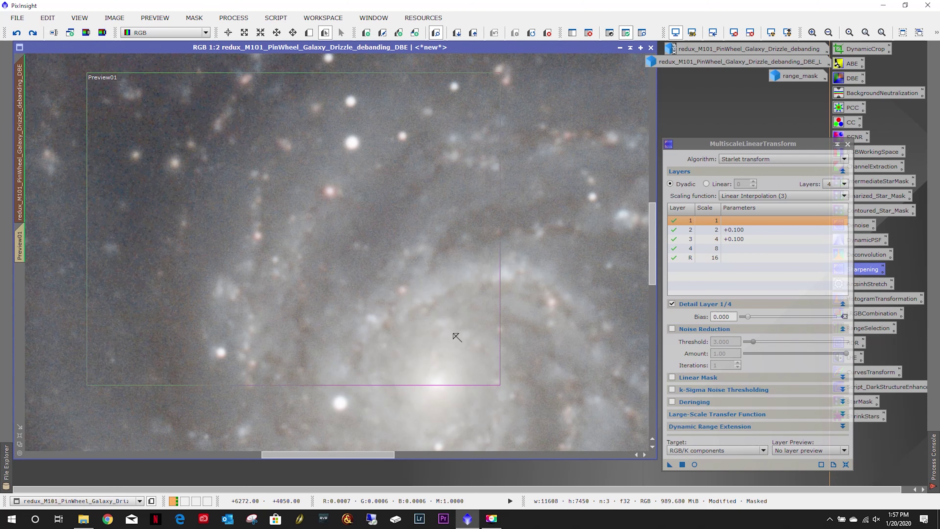
click(20, 243)
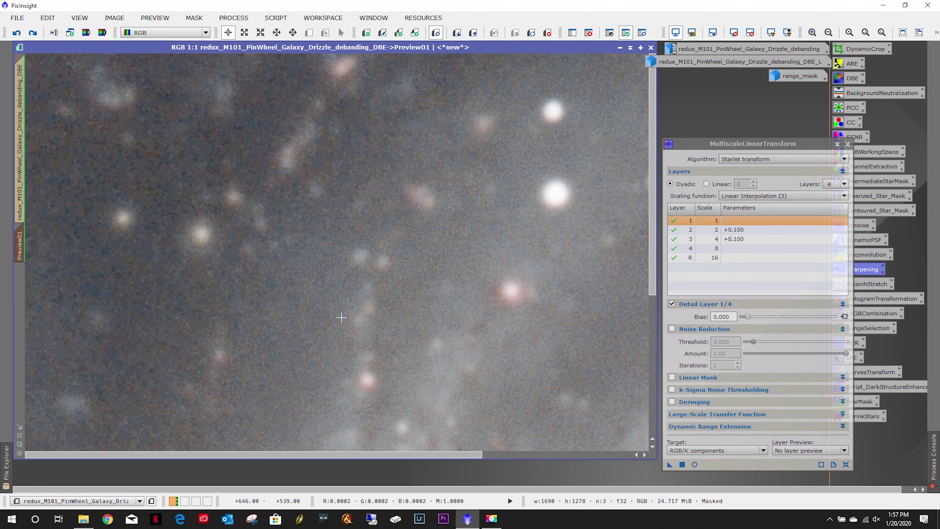
scroll(496, 345, down, 1)
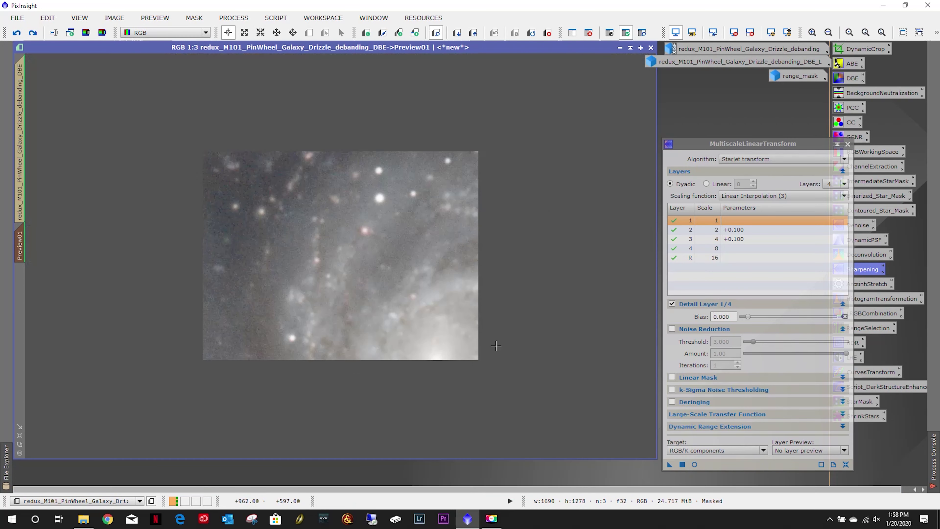
click(695, 464)
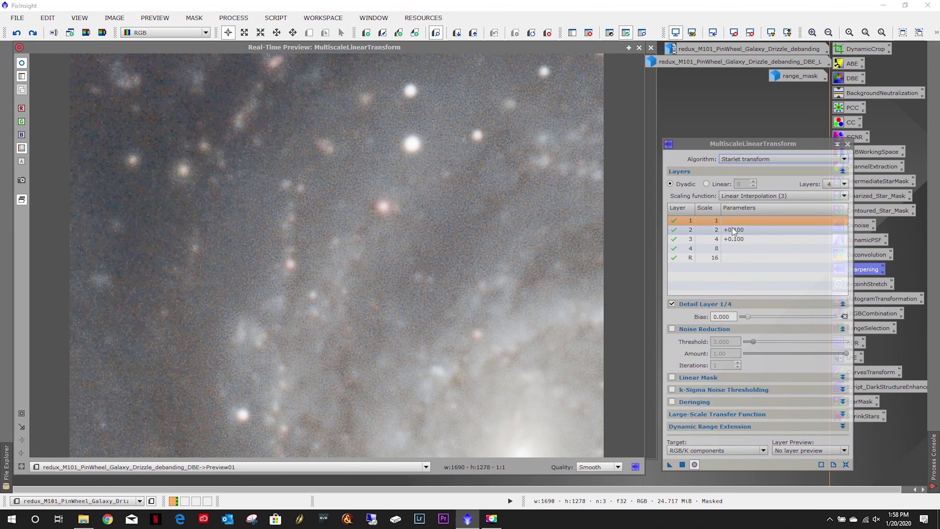
- Set the bias of detail layers 2 and 3 to zero
click(732, 230)
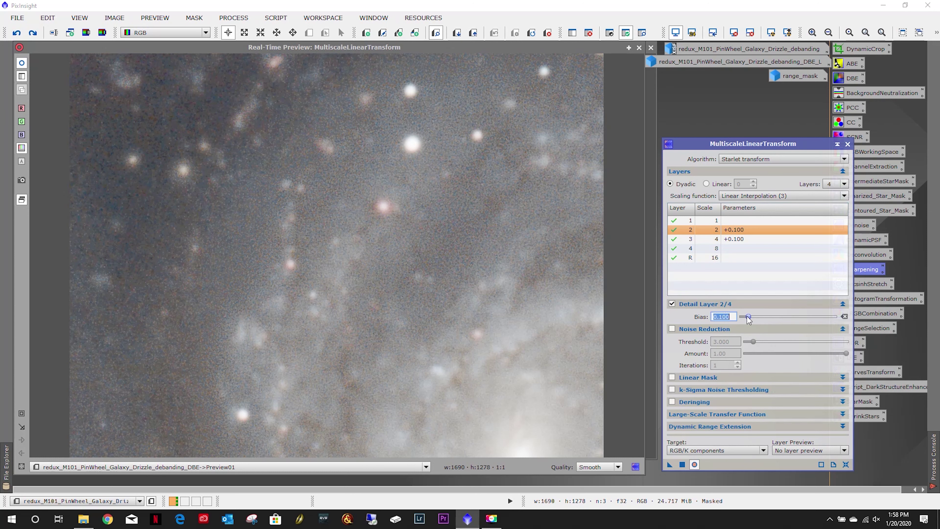
drag(748, 317, 748, 319)
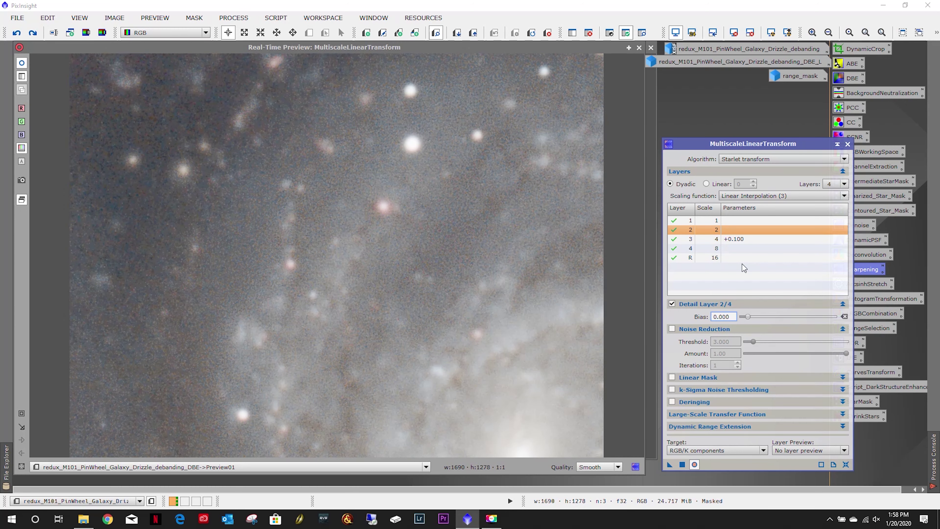
click(737, 239)
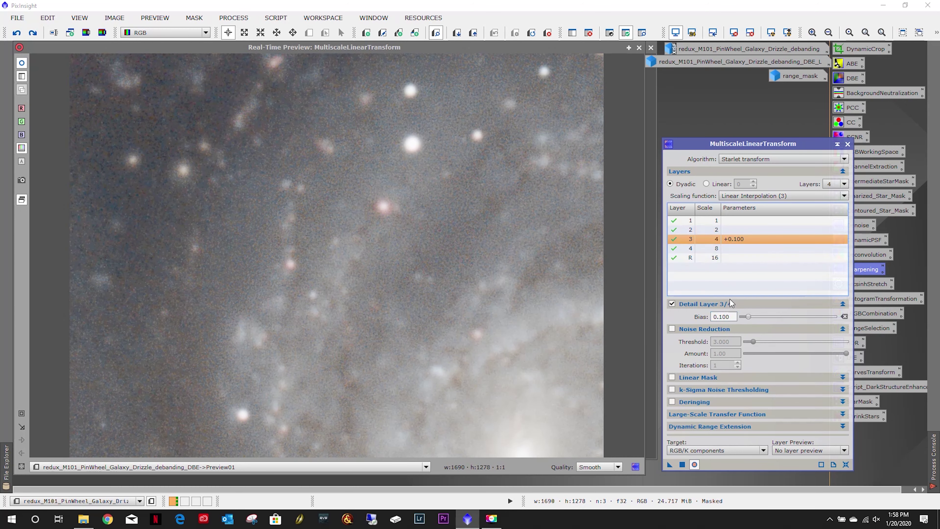
click(748, 317)
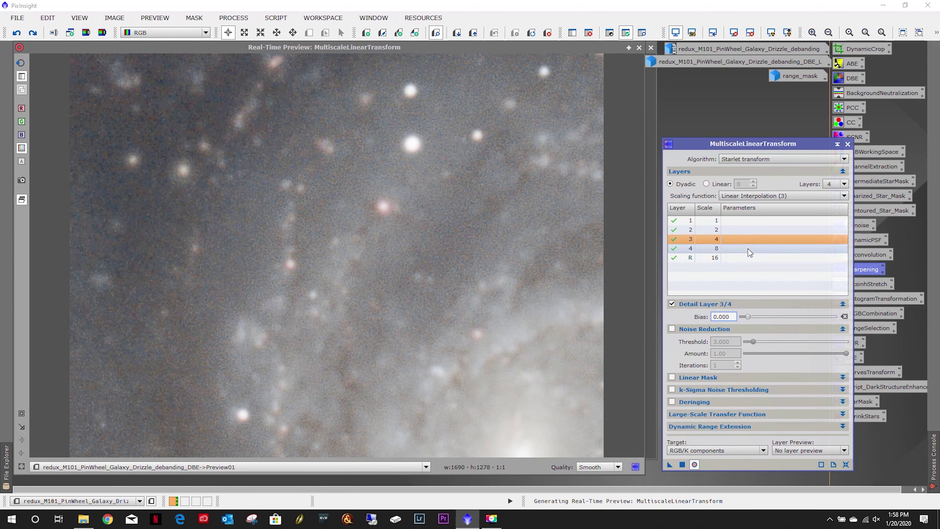
- Try layer 4 bias at 0.300 and 0.100 in the Real-Time Preview against the original
click(734, 251)
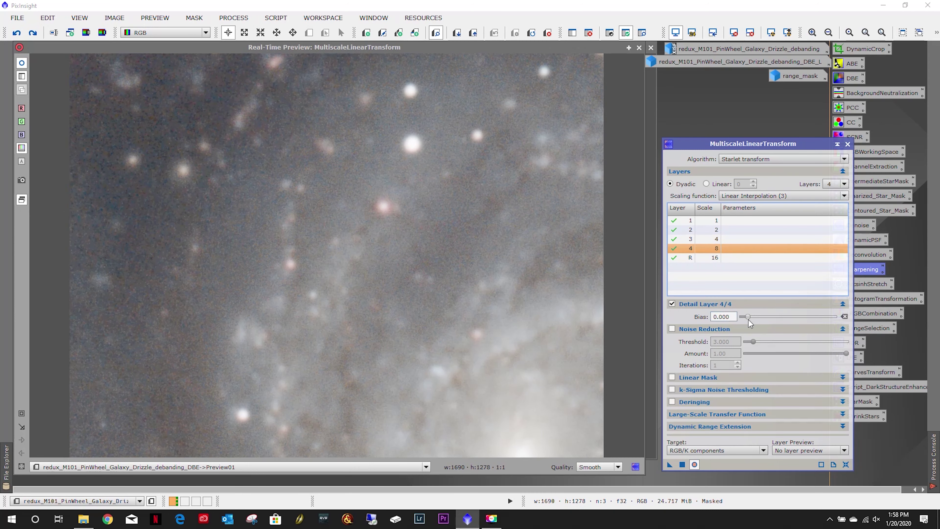
drag(748, 317, 750, 317)
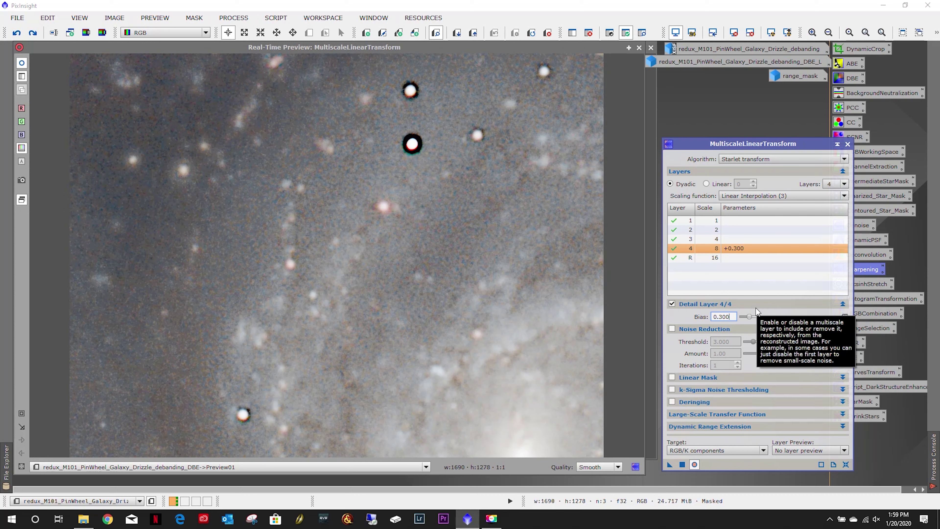
drag(749, 318, 748, 318)
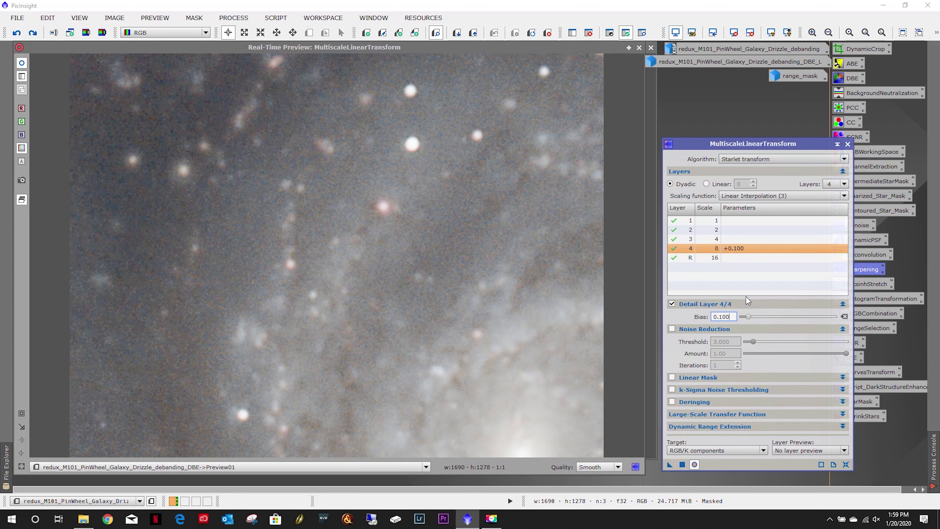
click(694, 464)
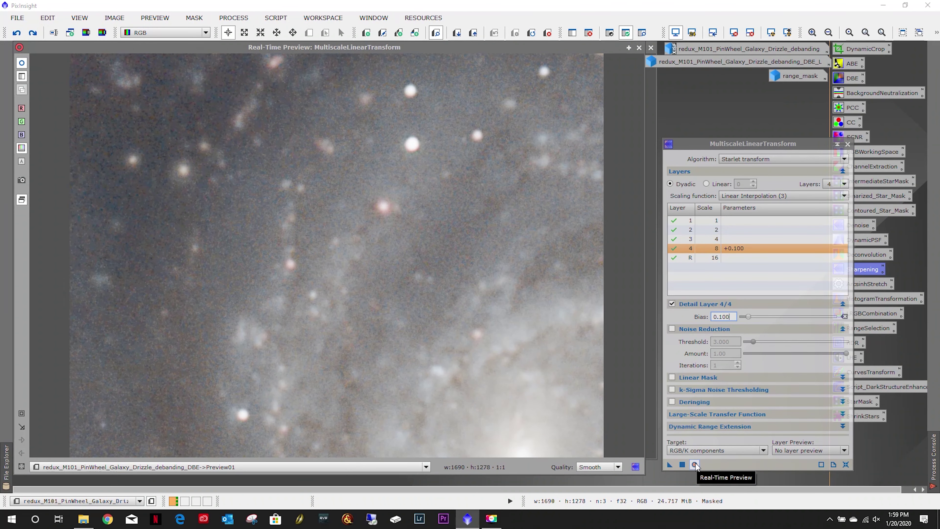
click(22, 64)
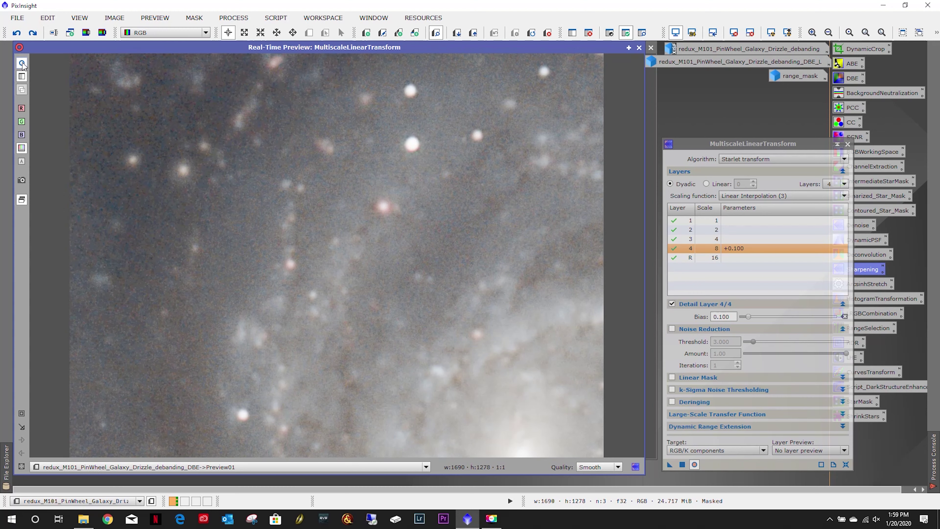
drag(748, 316, 748, 317)
- Clear layer 4's bias, test 0.050 on layer 3 in the preview, then reset it to zero
key(Up)
click(719, 316)
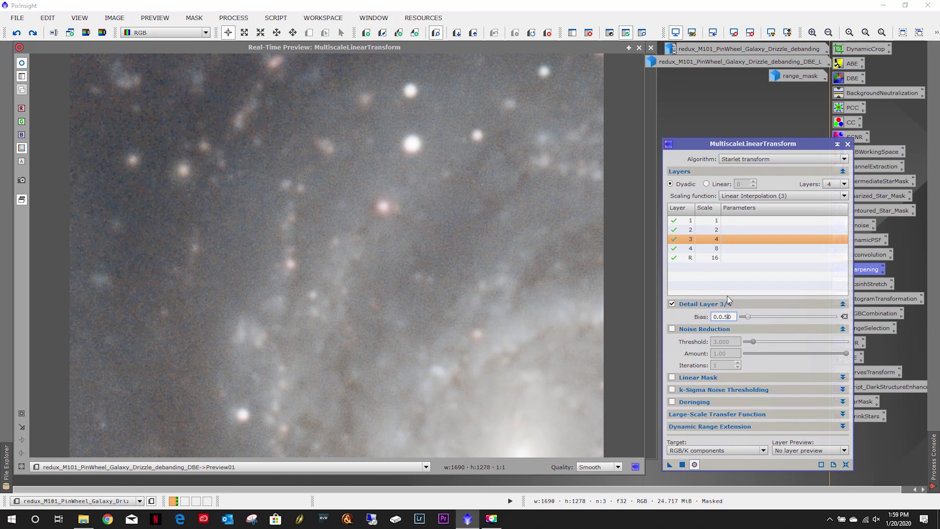
text(5)
key(Return)
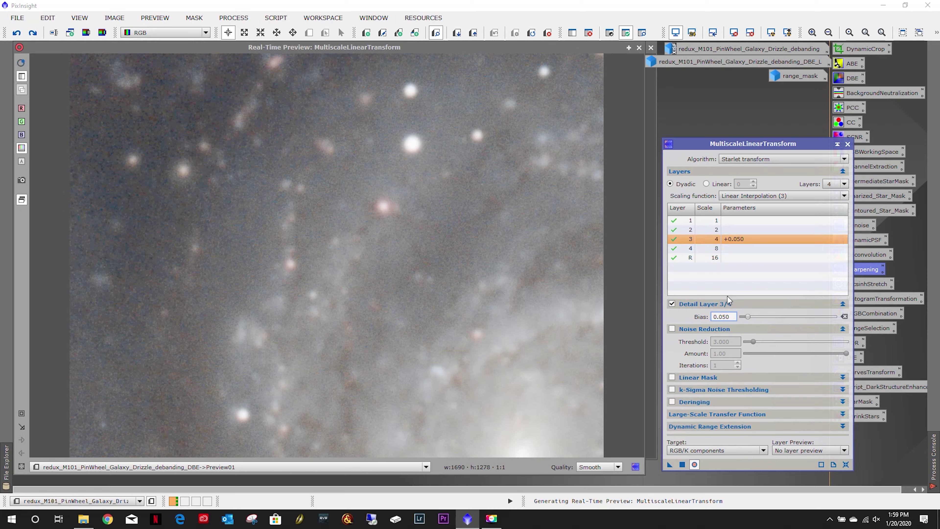
click(21, 64)
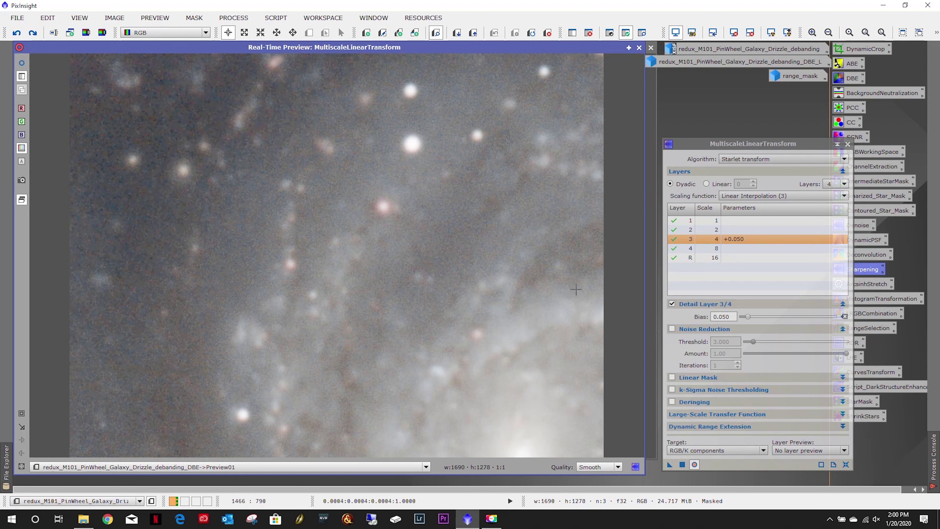
click(722, 316)
key(Delete)
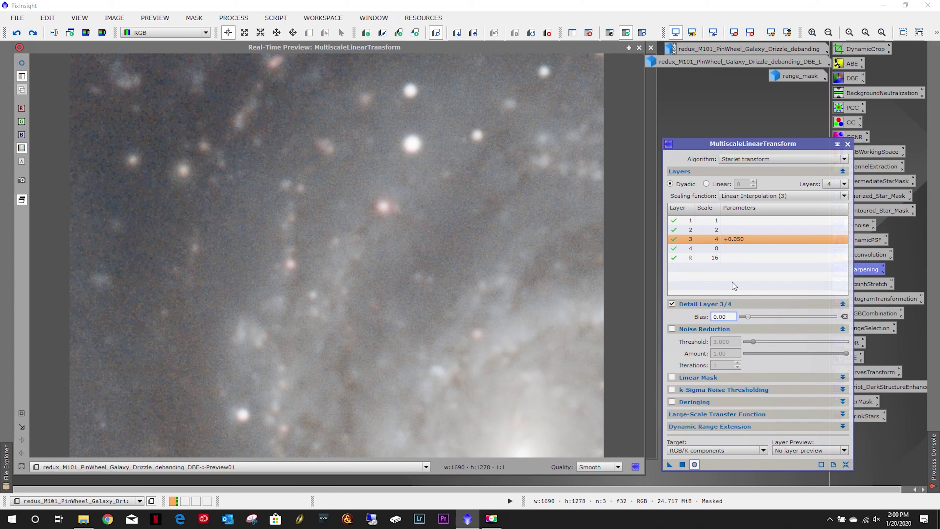
key(Return)
- Give detail layer 2 a 0.050 bias, check it in the preview, and close the Real-Time Preview
click(727, 234)
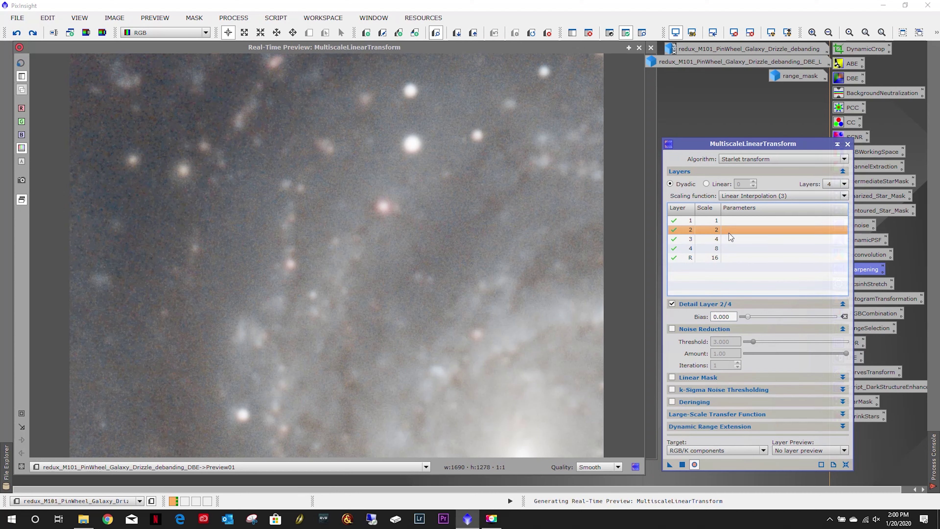
click(719, 317)
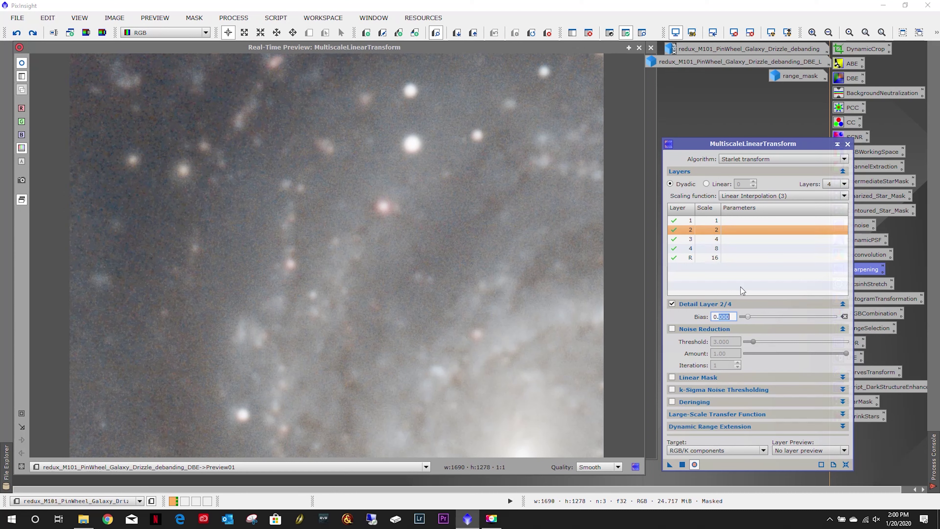
text(050)
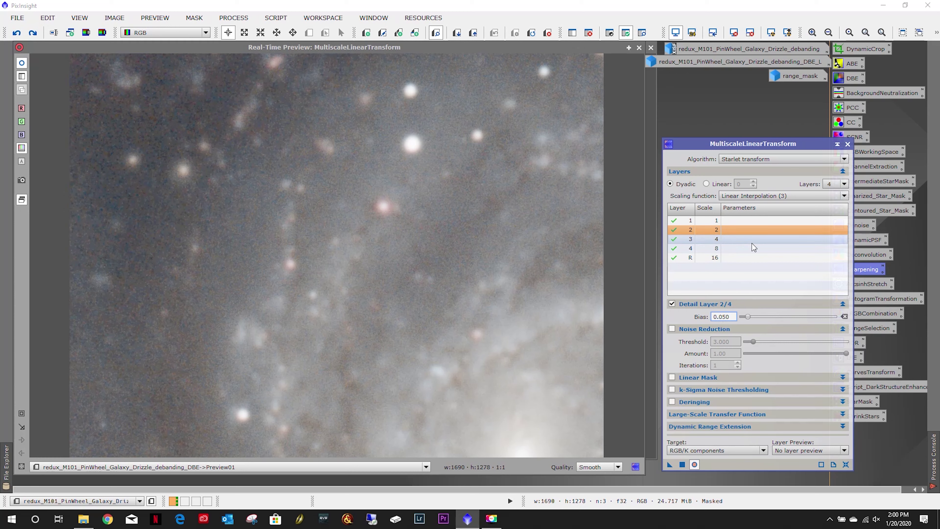
key(Return)
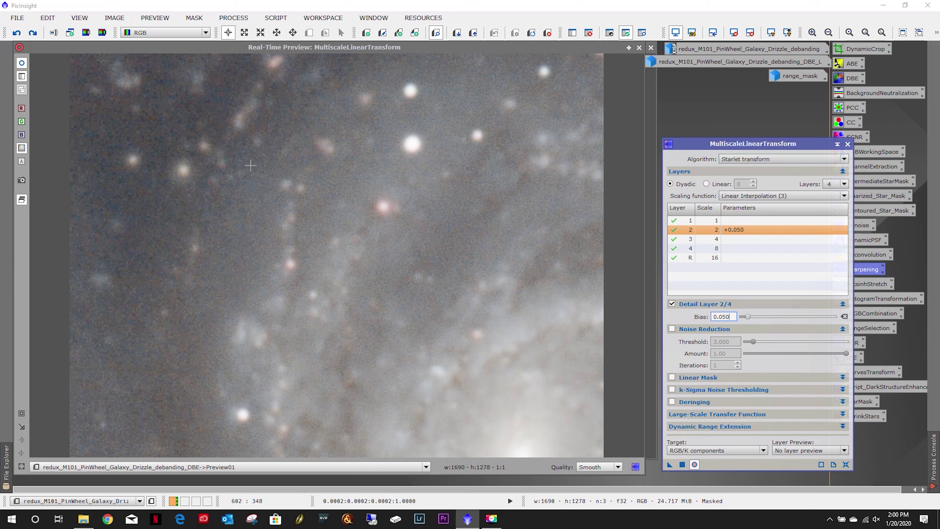
click(22, 64)
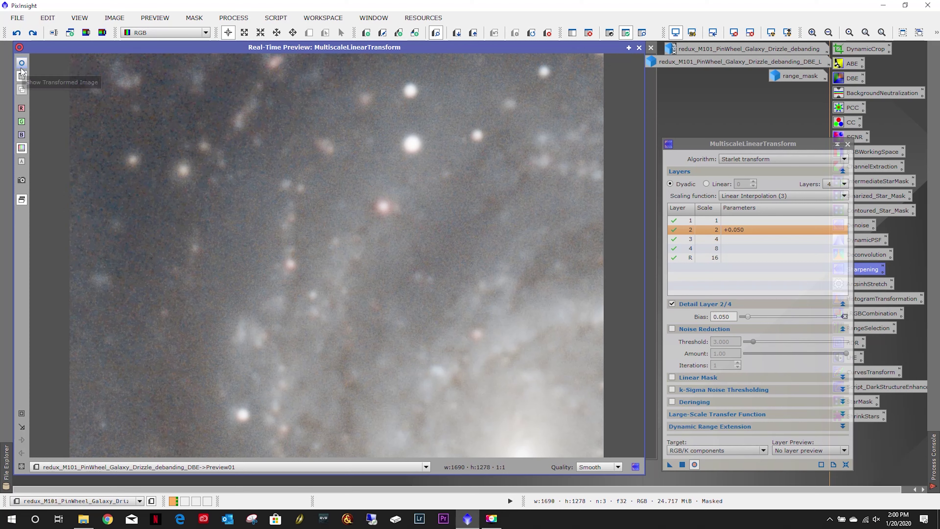
click(21, 64)
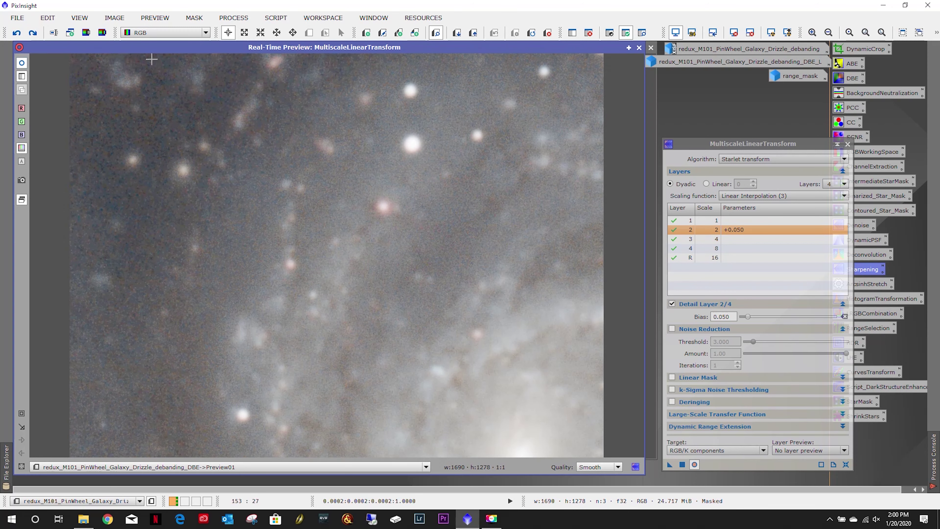
click(639, 47)
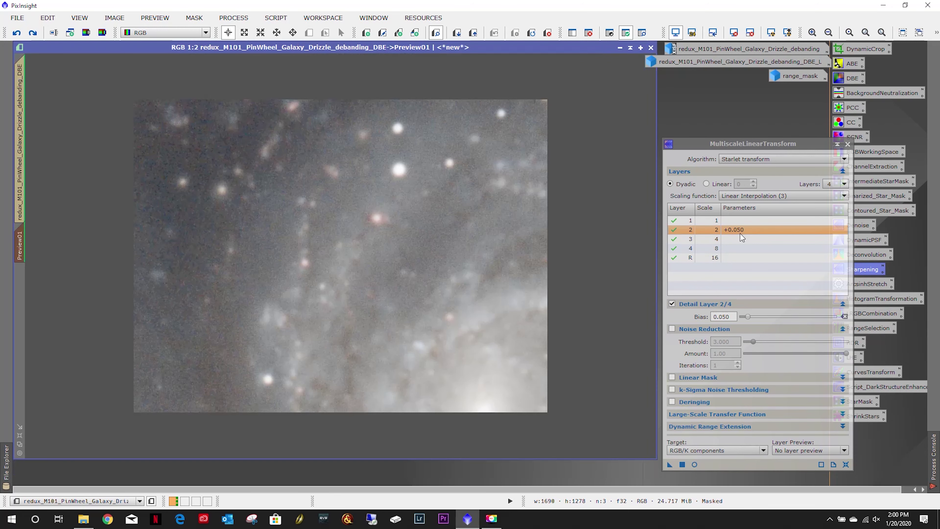
- Delete Preview01 to show the full M101 image and close MultiscaleLinearTransform
right_click(20, 241)
click(57, 338)
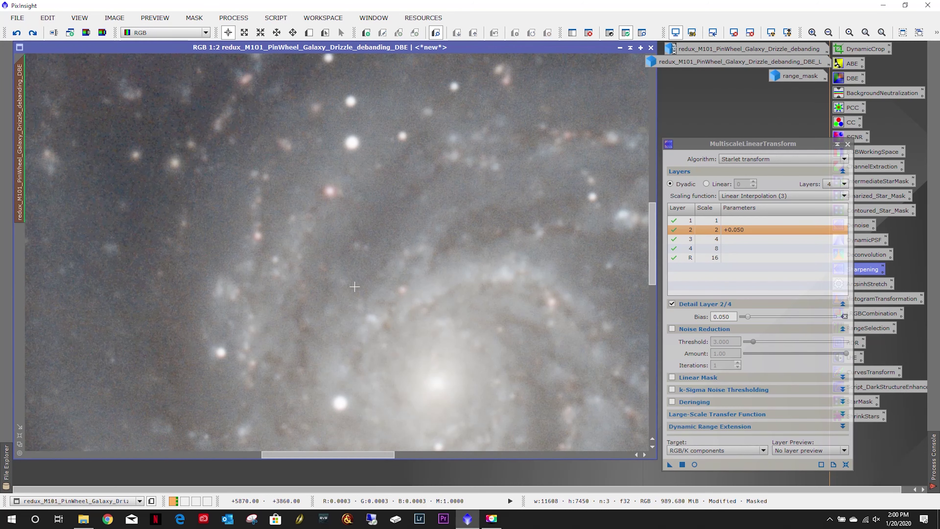
scroll(402, 276, down, 5)
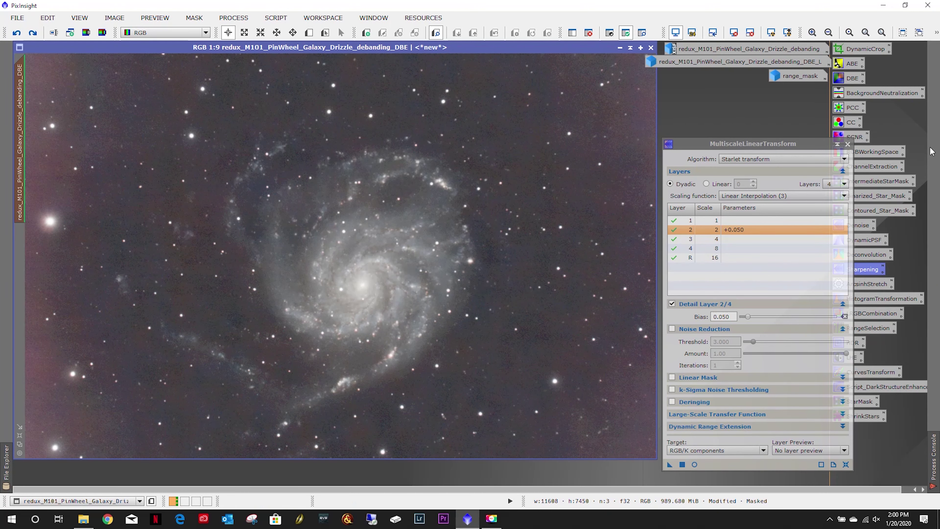
click(847, 144)
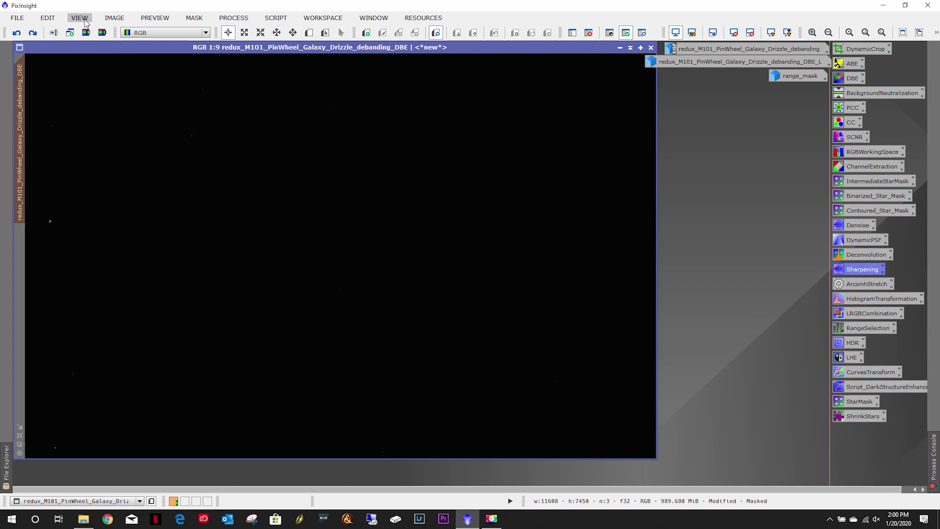
- Remove the mask, then apply ArcsinhStretch with an automatically estimated black point
click(193, 17)
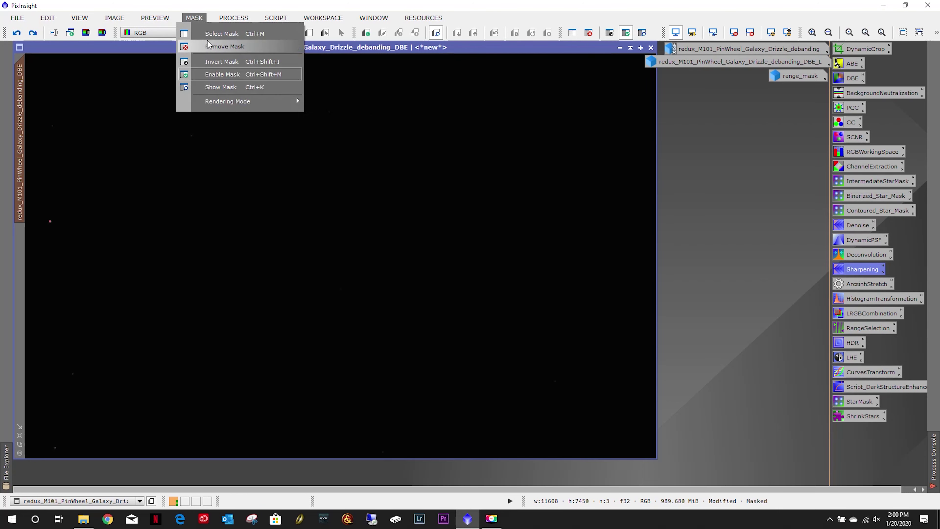
click(209, 46)
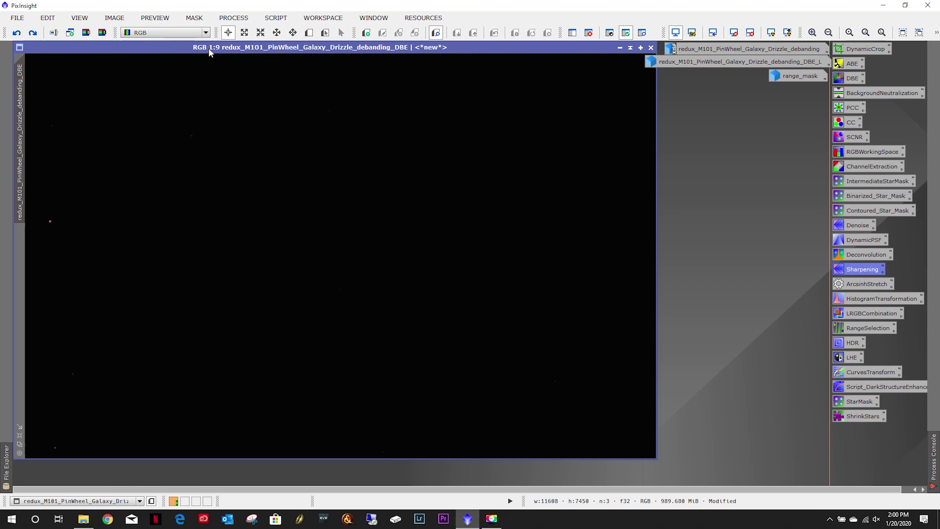
double_click(859, 284)
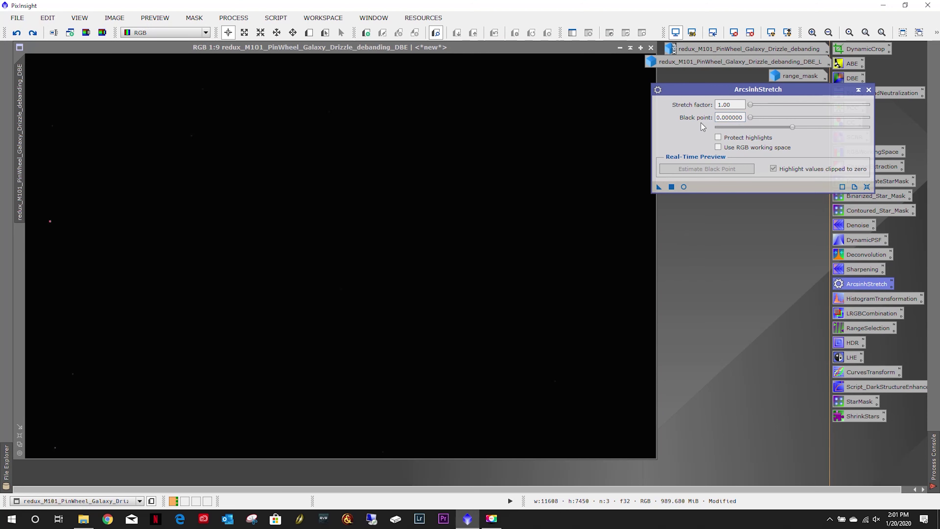
click(683, 186)
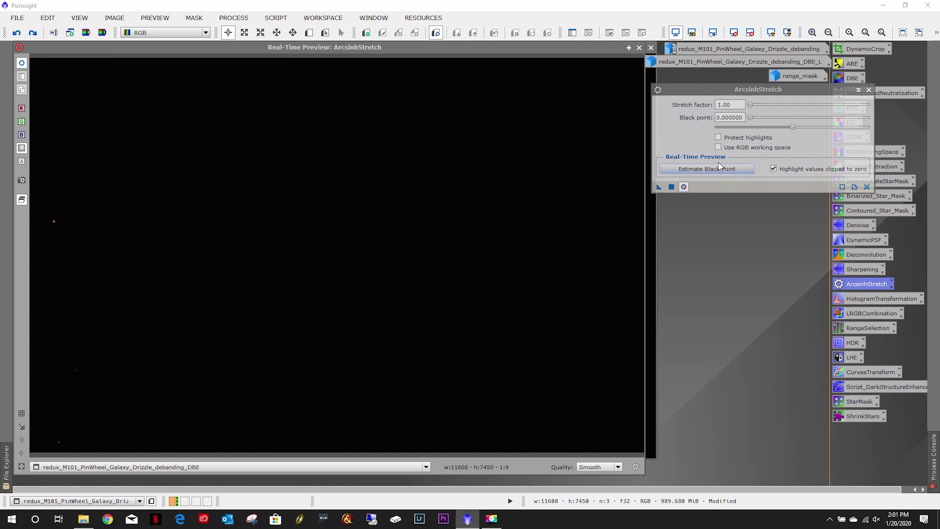
click(727, 170)
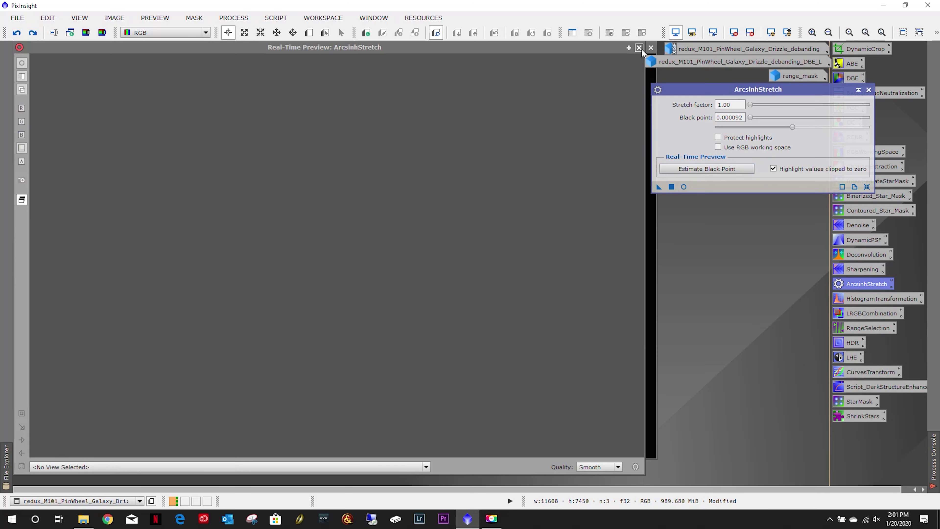
click(639, 47)
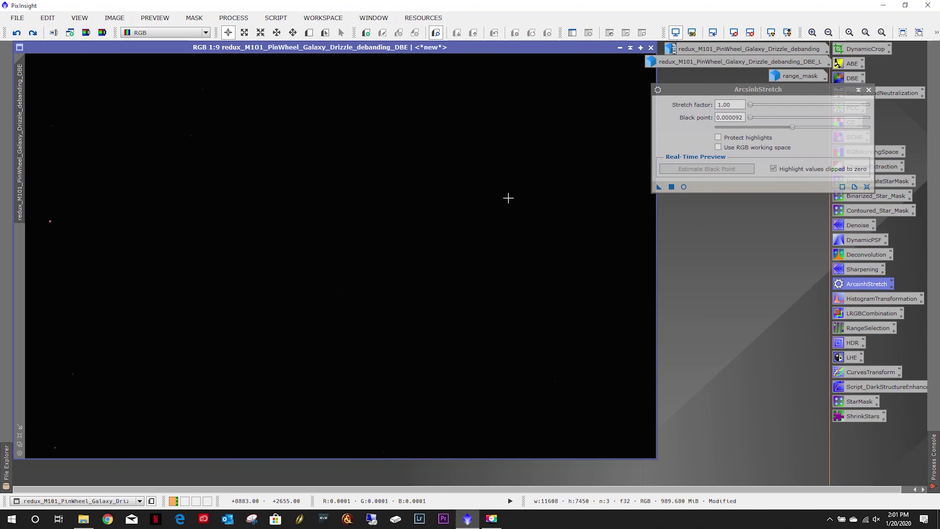
click(659, 187)
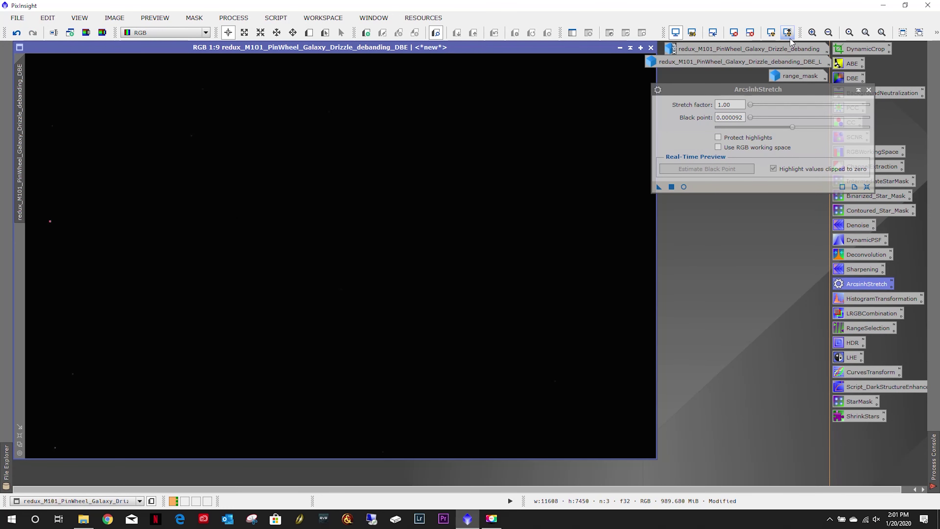
- Check the stretch with the automatic screen stretch, reset to linear view, and undo it
click(772, 34)
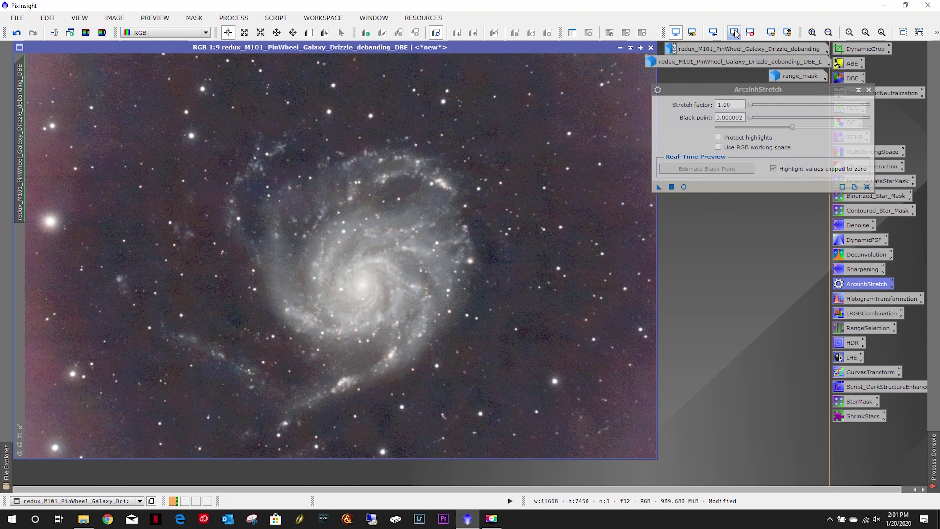
click(734, 33)
click(771, 33)
click(733, 32)
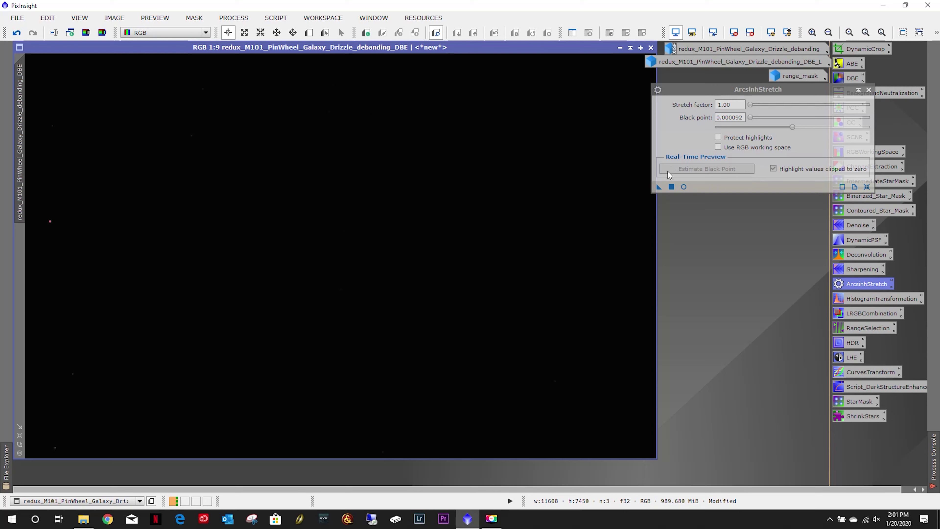
click(16, 33)
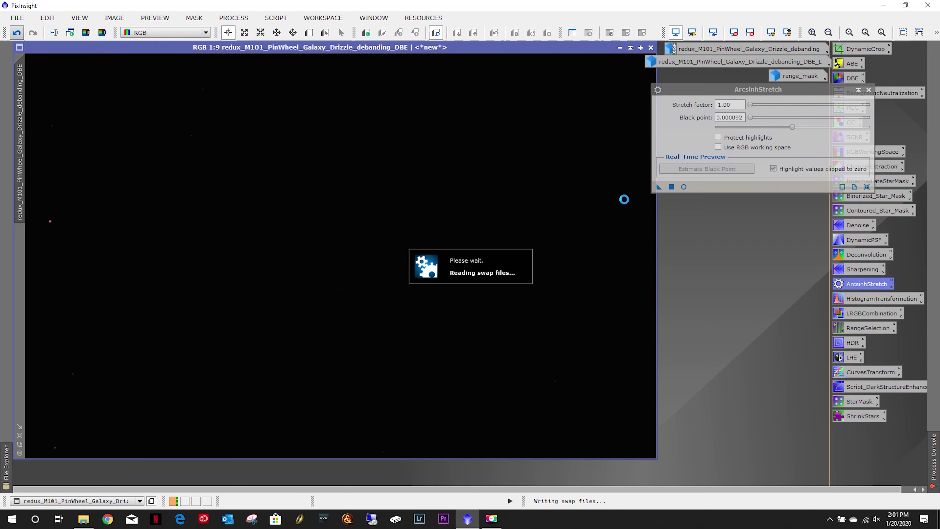
- Preview ArcsinhStretch at stretch factor 1000 and black point 0.000085, then close it
click(718, 183)
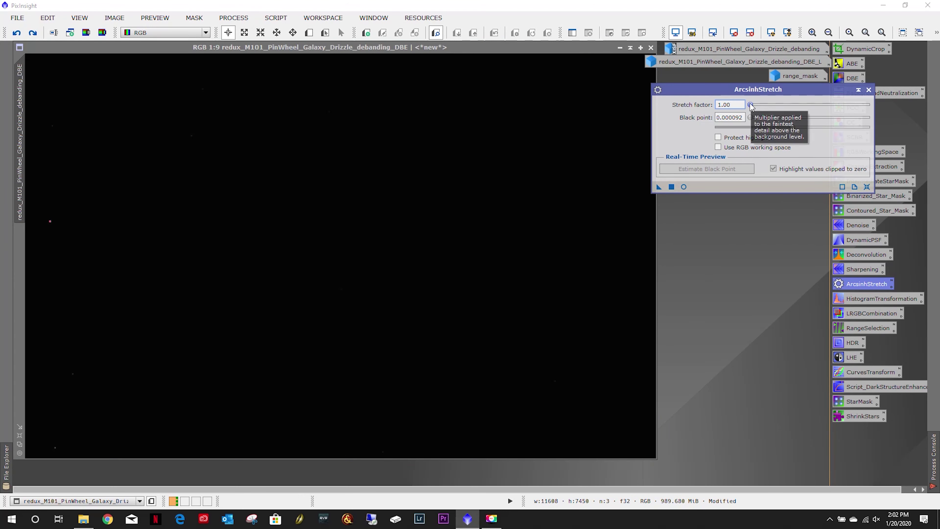
click(683, 186)
drag(750, 104, 873, 103)
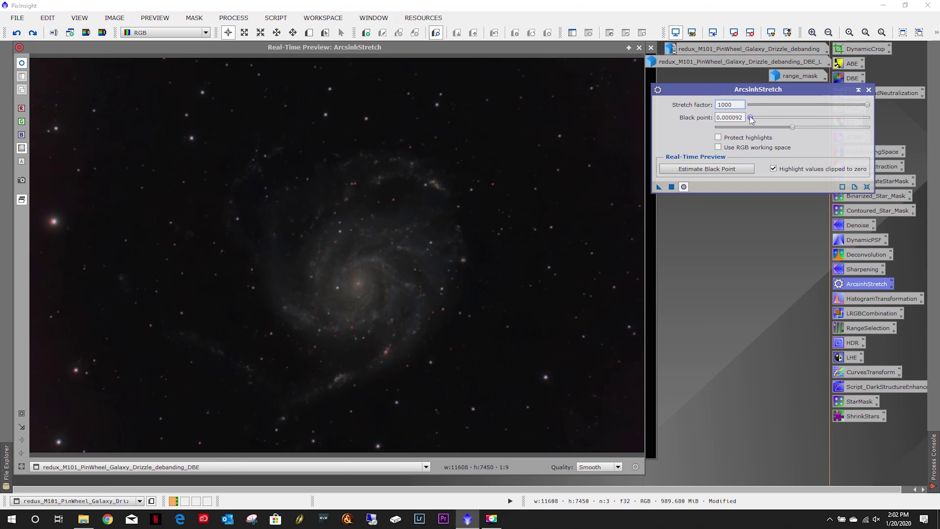
drag(751, 118, 792, 134)
click(715, 169)
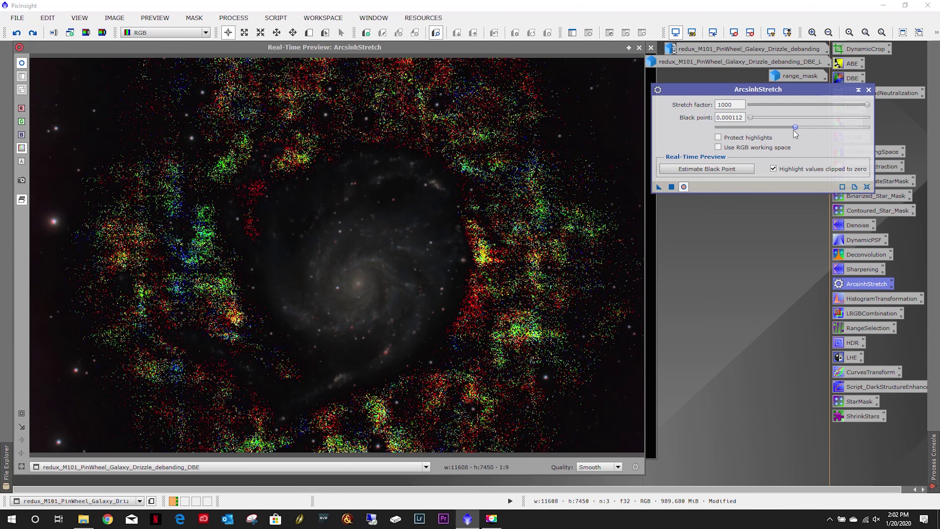
click(718, 137)
click(718, 137)
click(718, 147)
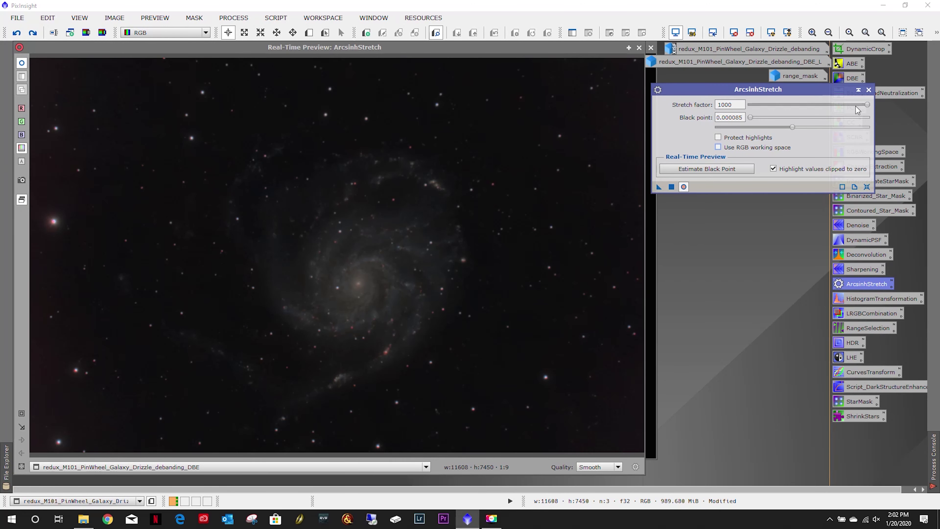
click(868, 105)
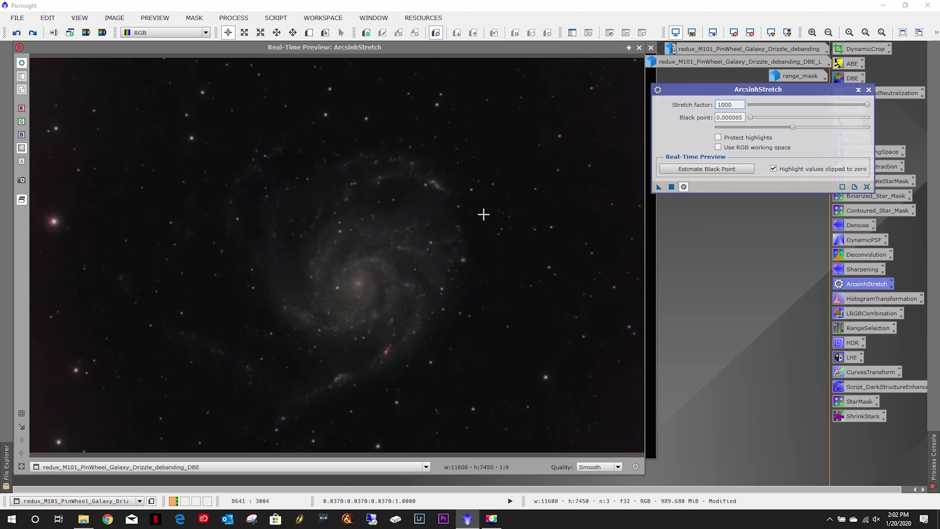
click(869, 89)
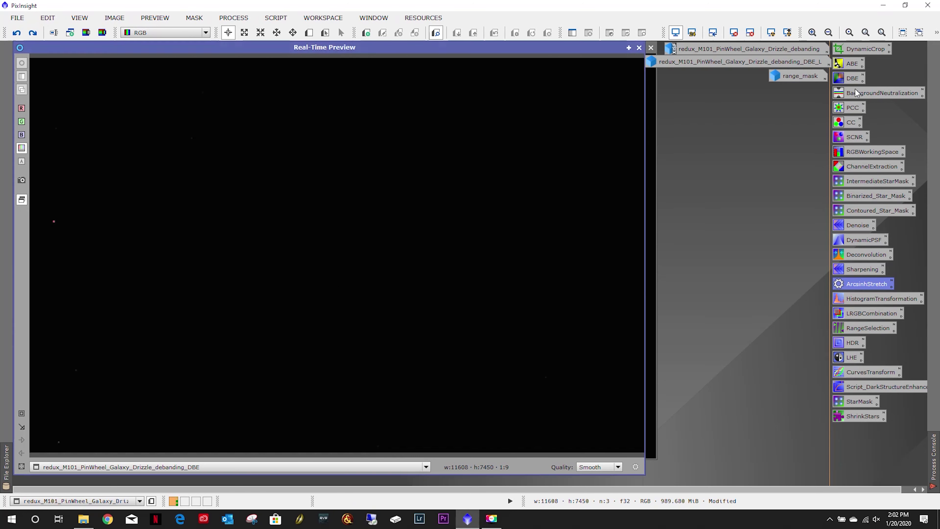
- Preview a strong HistogramTransformation stretch, lowering midtones to 0.00131239
double_click(864, 300)
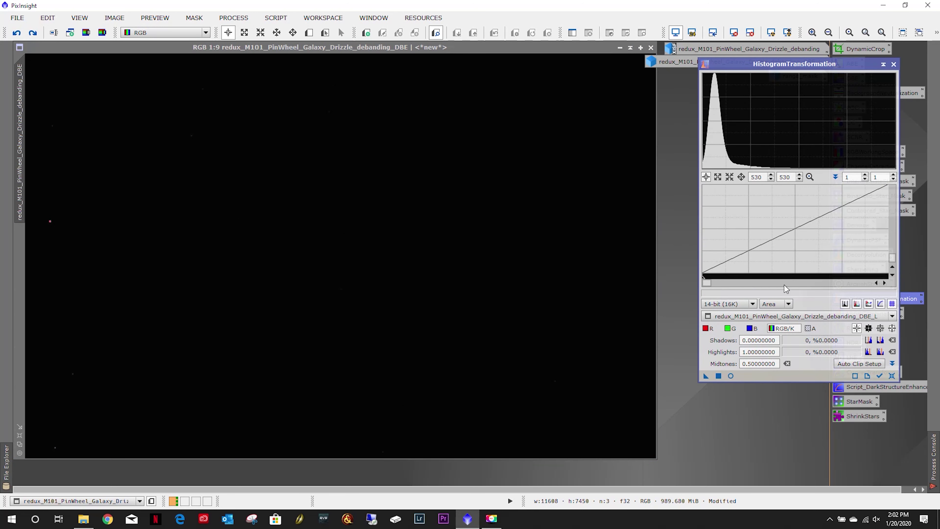
click(810, 177)
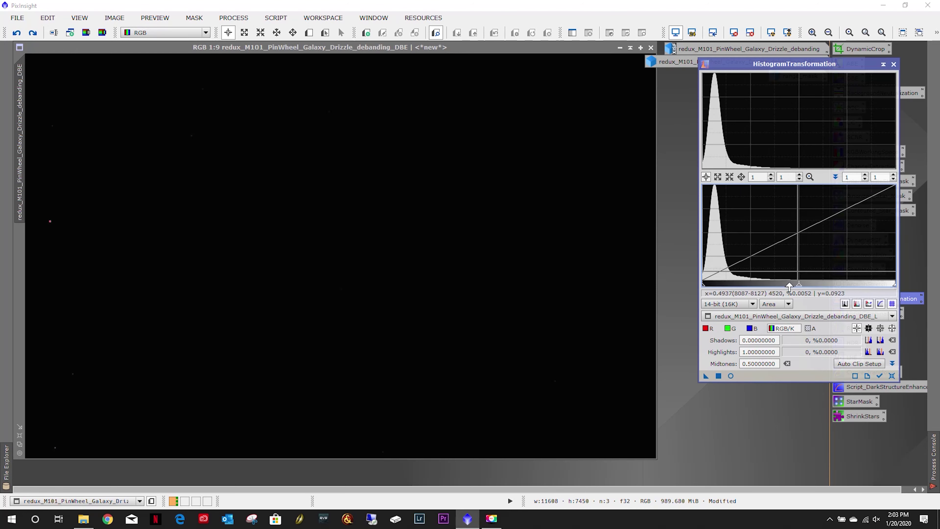
click(730, 376)
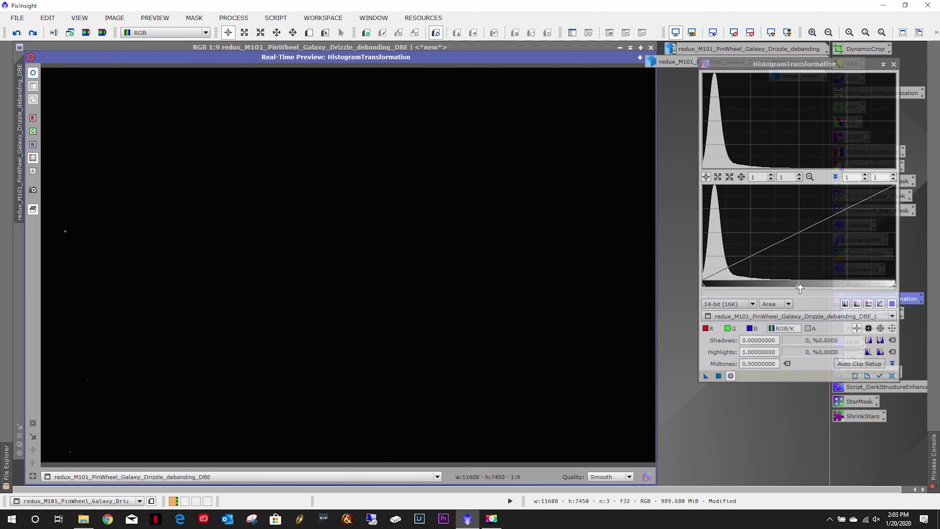
drag(799, 288, 710, 285)
scroll(710, 285, up, 10)
drag(851, 279, 706, 282)
scroll(707, 286, up, 6)
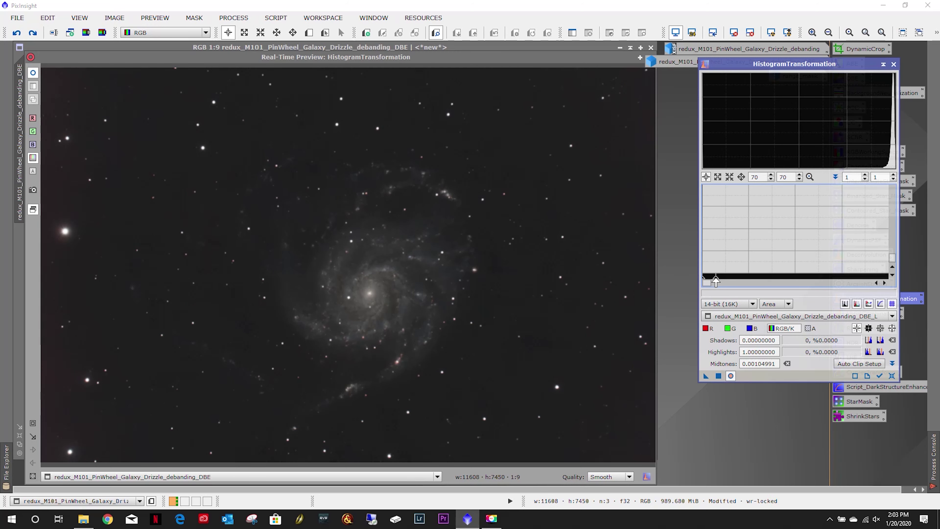
drag(716, 280, 718, 281)
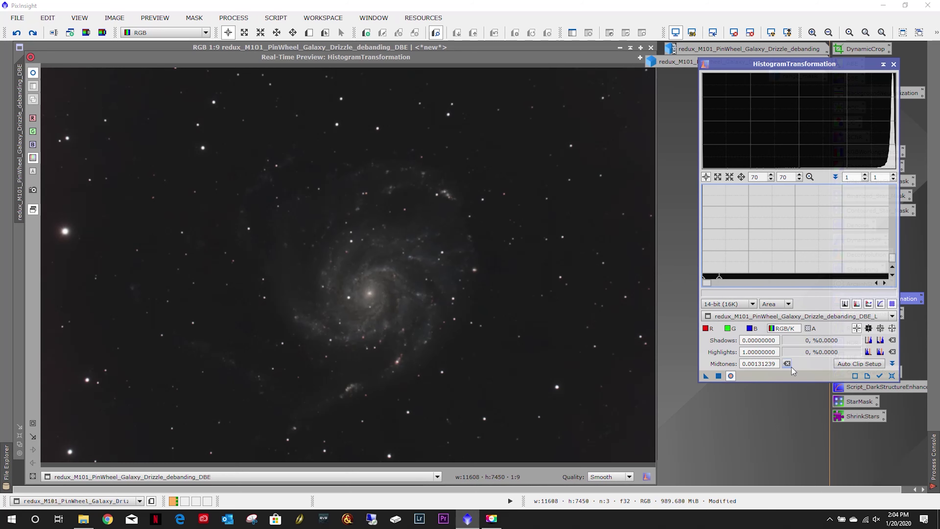
- Apply the stretch to the M101 image, reset the screen stretch and close the tool
click(718, 376)
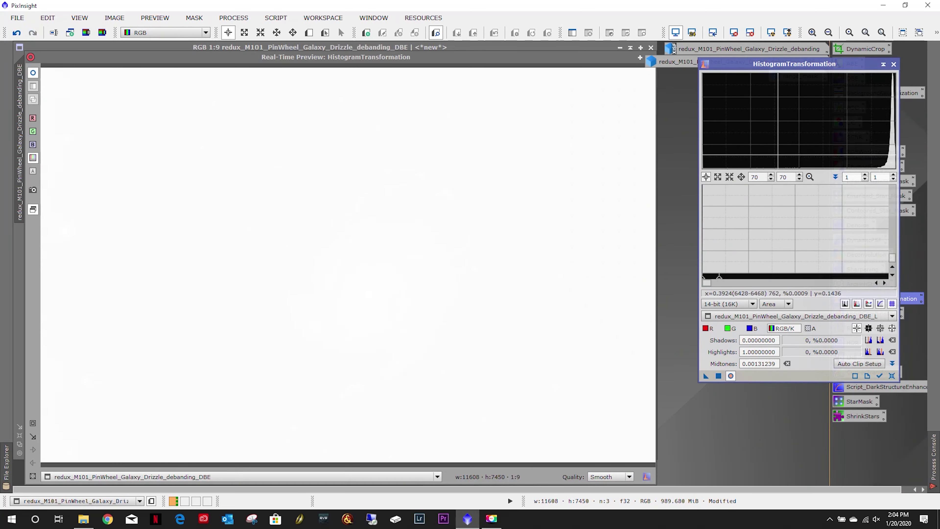
click(809, 177)
key(ctrl+z)
click(617, 65)
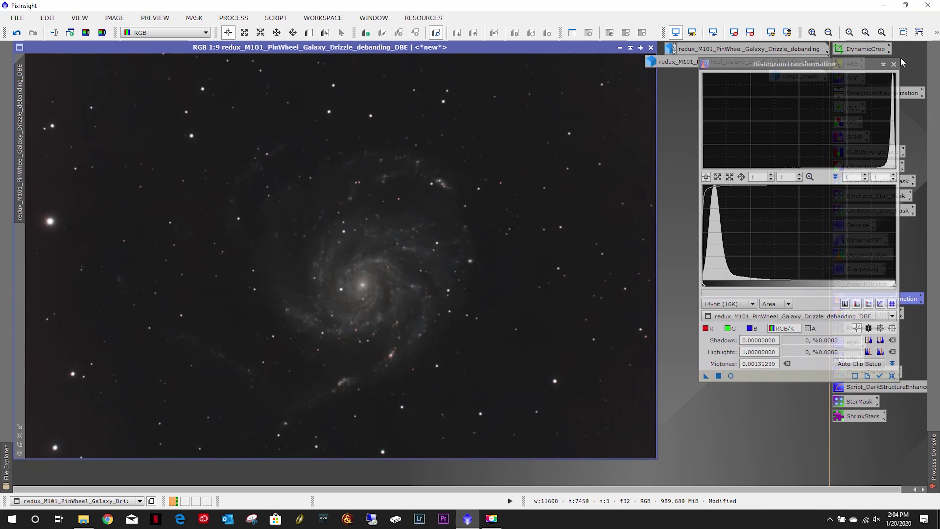
click(894, 64)
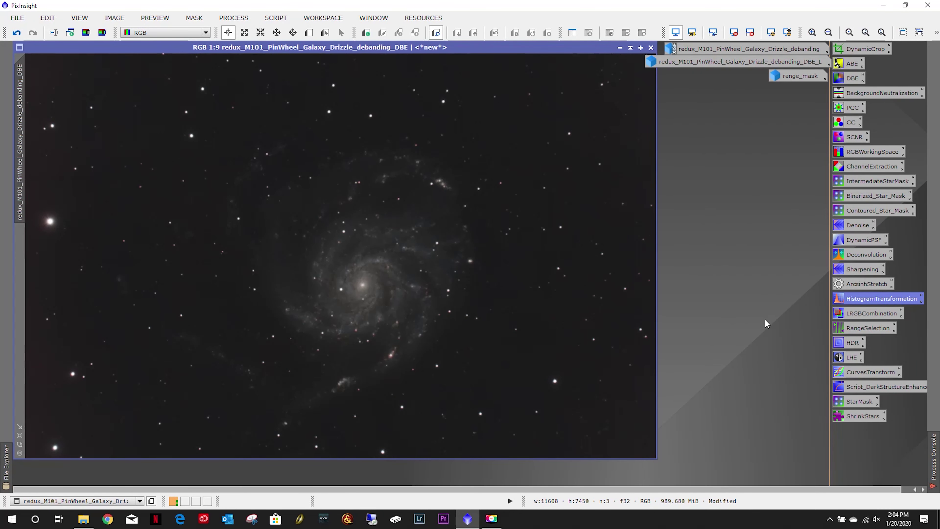
- Create range_mask1 with RangeSelection, lower limit 0.13 and upper limit 1.0
double_click(857, 327)
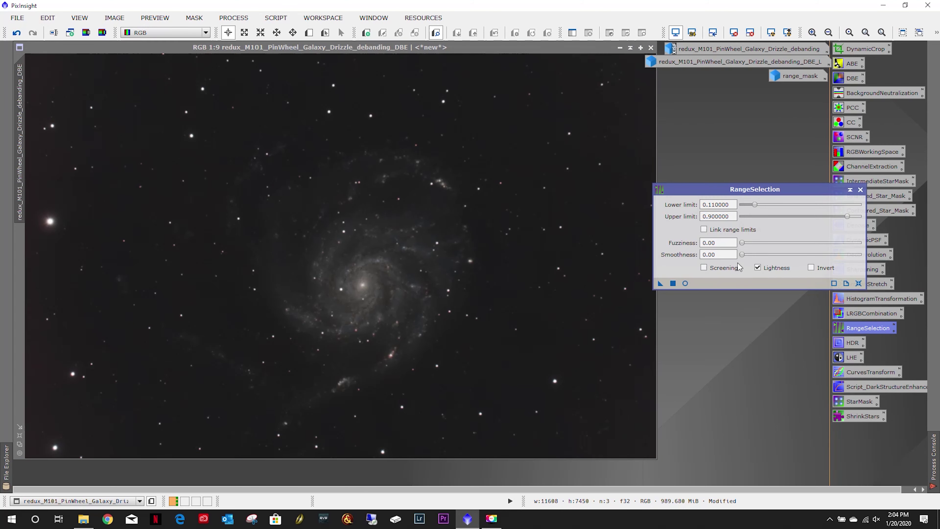
click(685, 283)
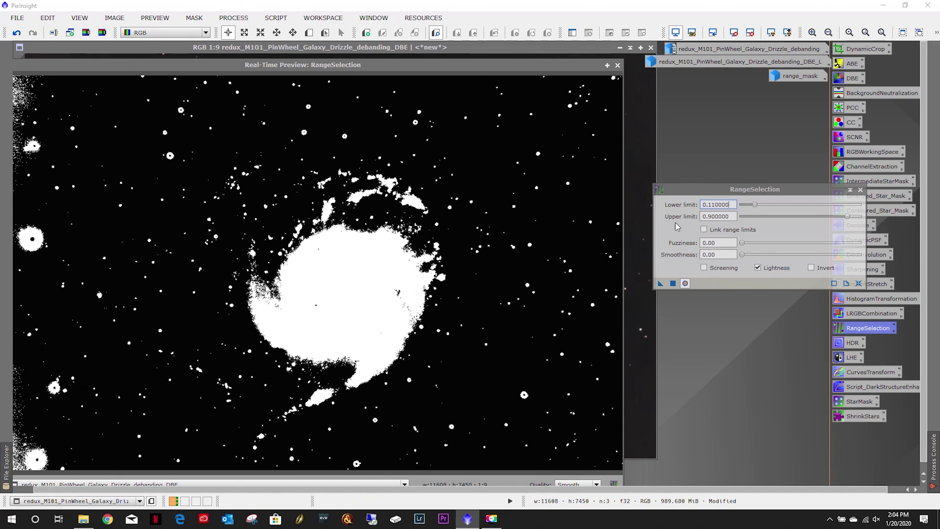
click(755, 205)
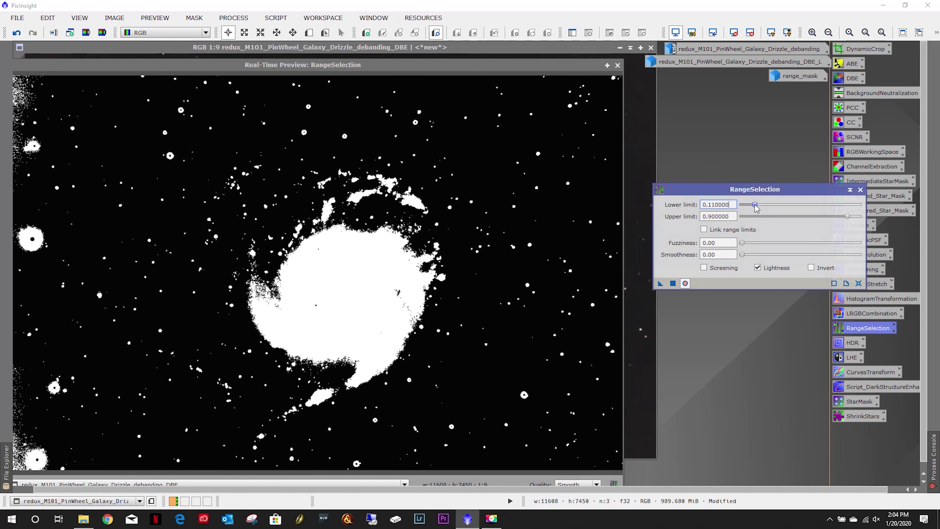
drag(755, 206, 758, 209)
drag(846, 216, 875, 216)
click(673, 283)
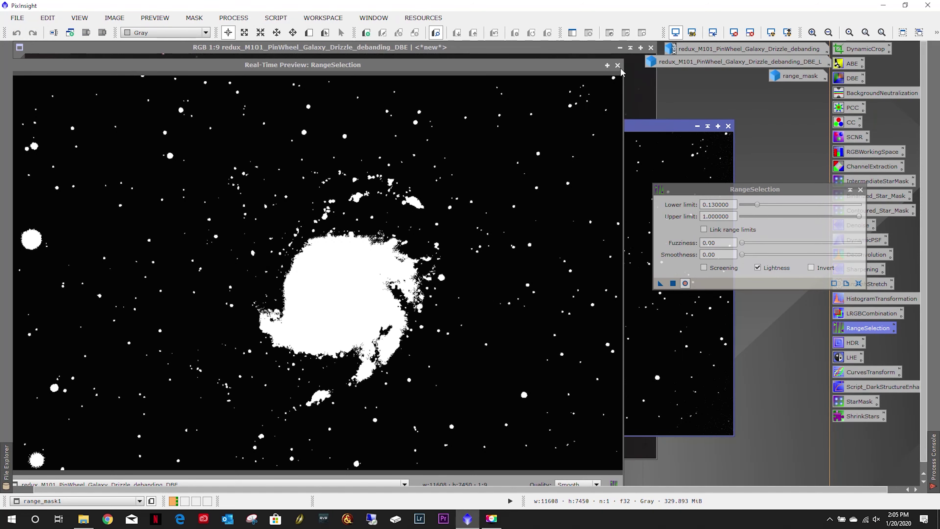
- Apply range_mask1 as the mask on the colour M101 image and iconize the mask window
click(617, 66)
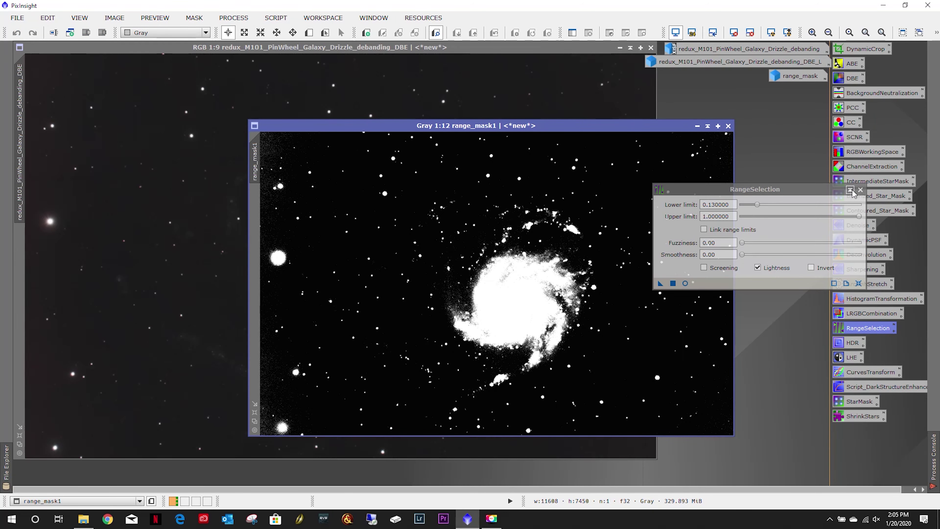
drag(255, 159, 18, 256)
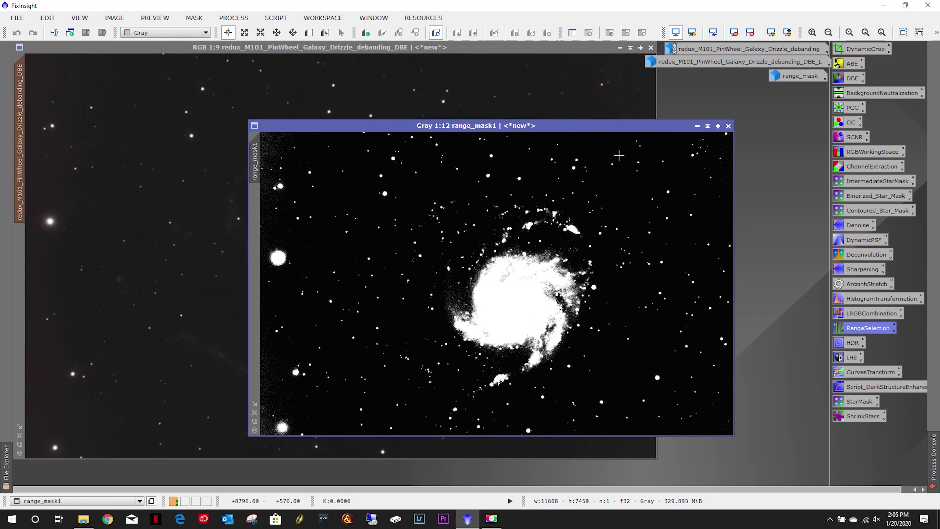
click(704, 126)
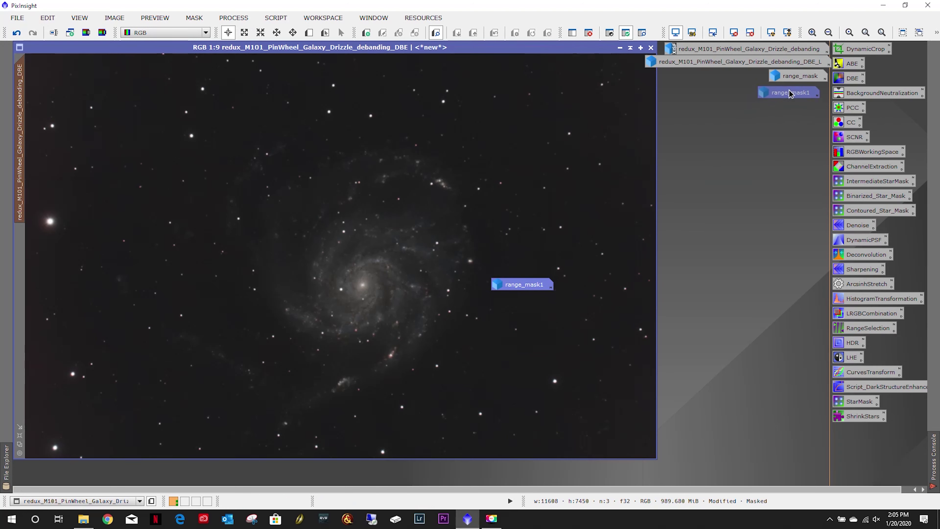
click(194, 18)
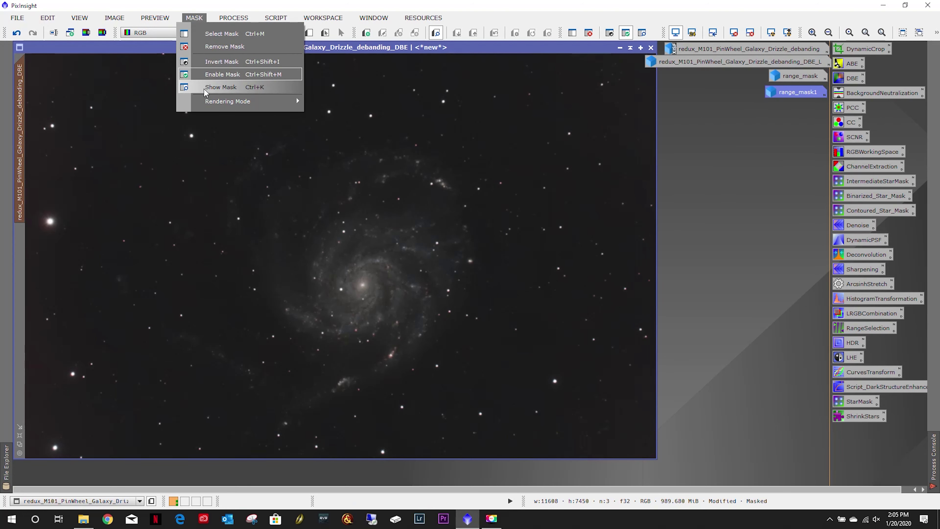
- Check the mask overlay, then apply HDRMultiscaleTransform to the masked galaxy image
click(204, 88)
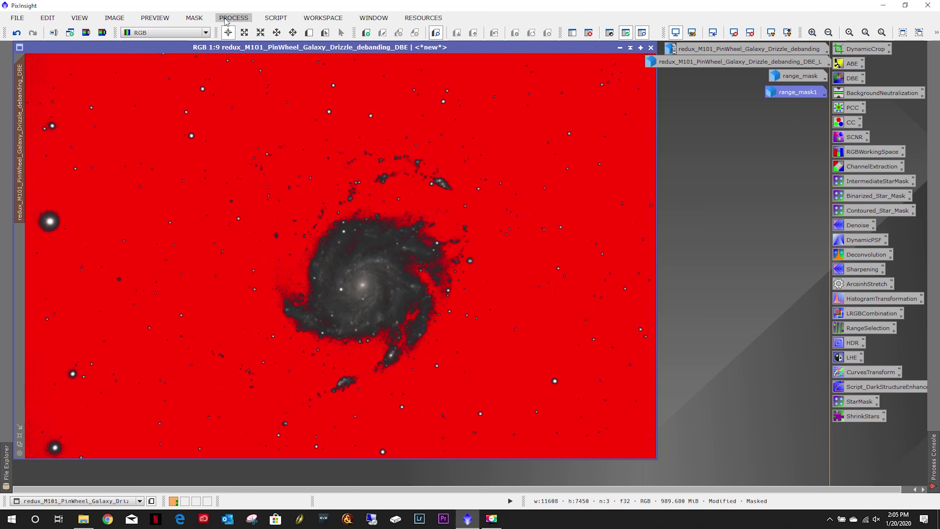
click(193, 18)
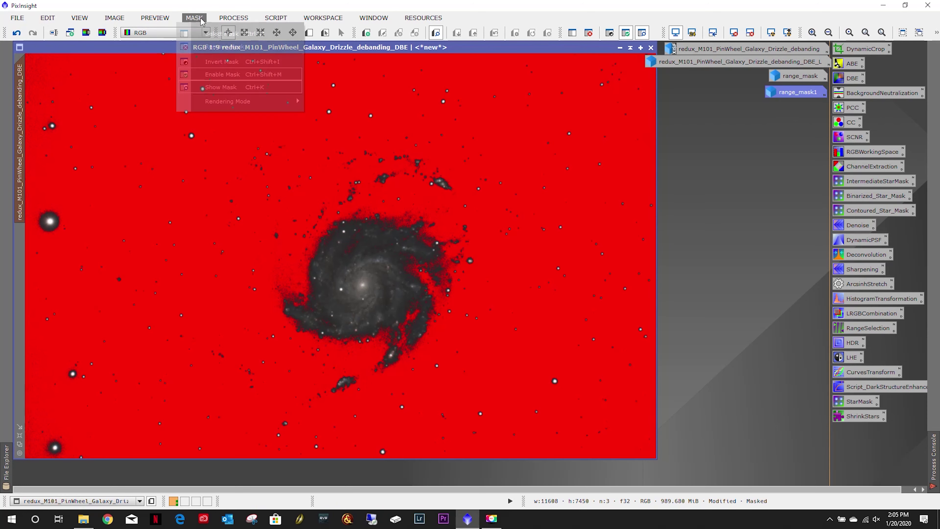
click(213, 88)
double_click(848, 341)
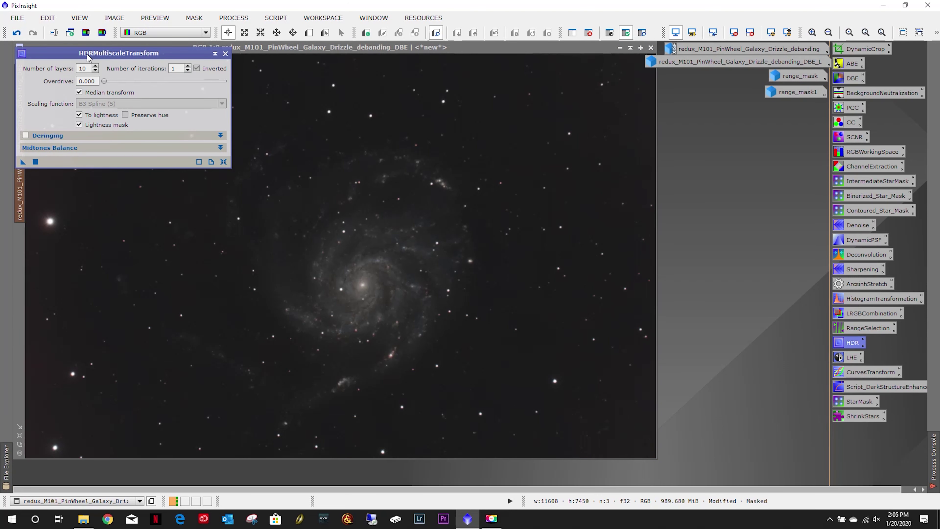
drag(23, 164, 335, 260)
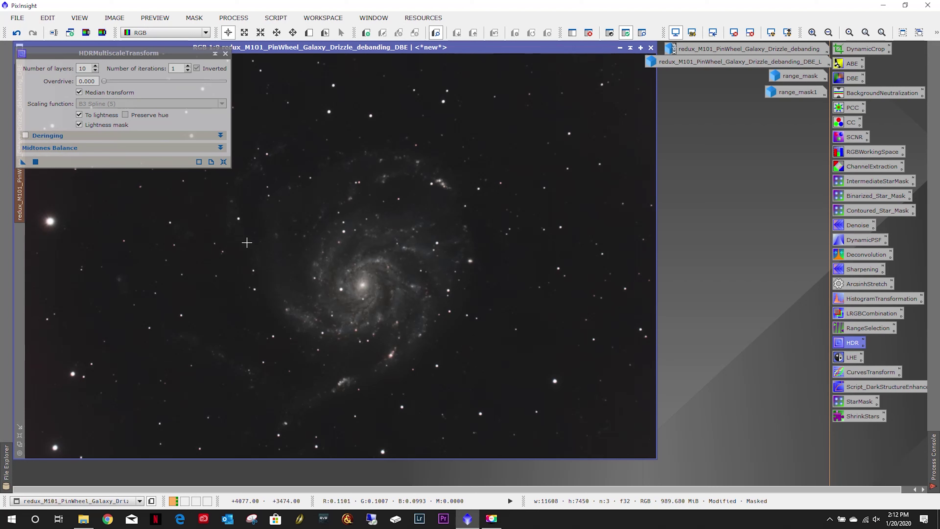
click(225, 54)
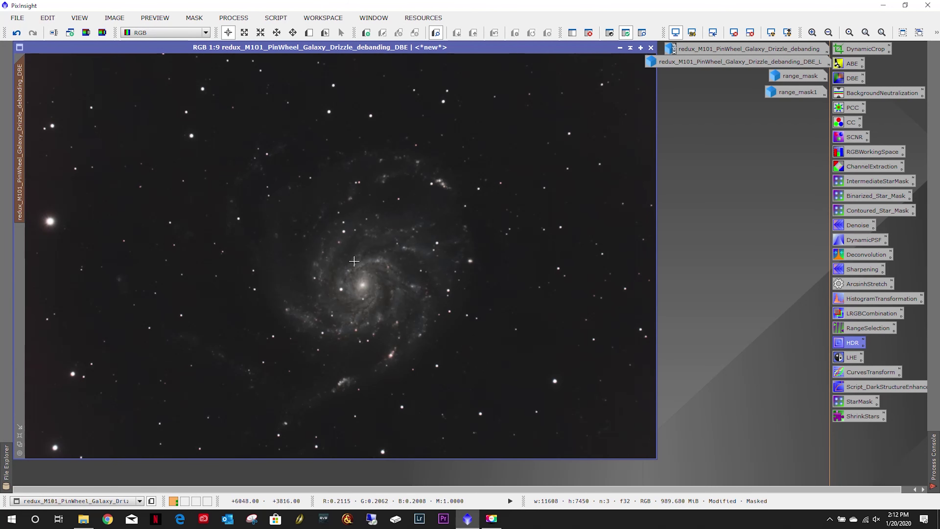
- Compare the galaxy before and after HDR with undo and redo, keeping the HDR result
scroll(366, 262, up, 8)
scroll(384, 264, down, 2)
scroll(384, 266, up, 1)
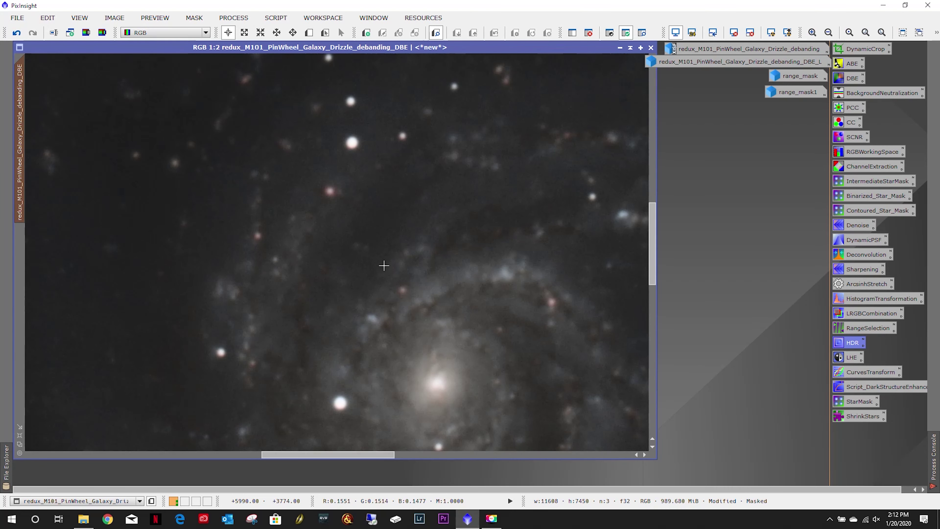
click(14, 32)
click(17, 33)
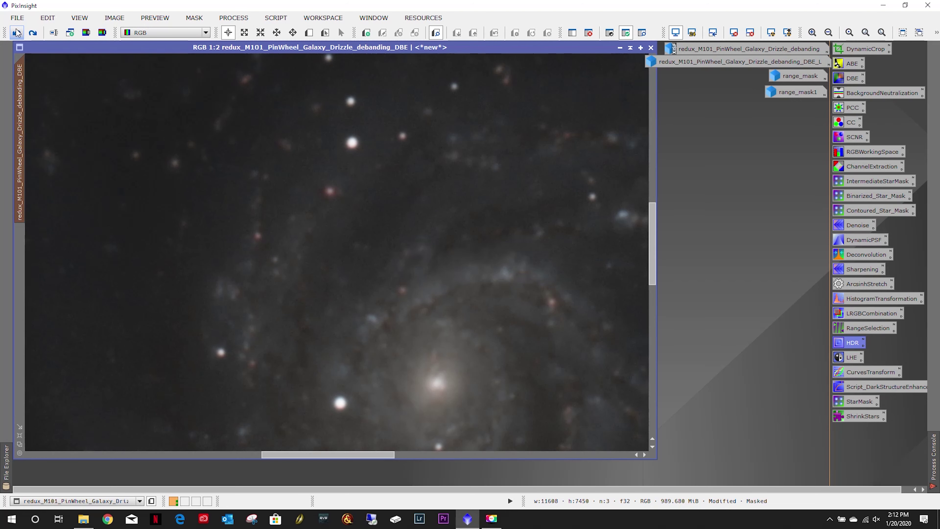
click(34, 33)
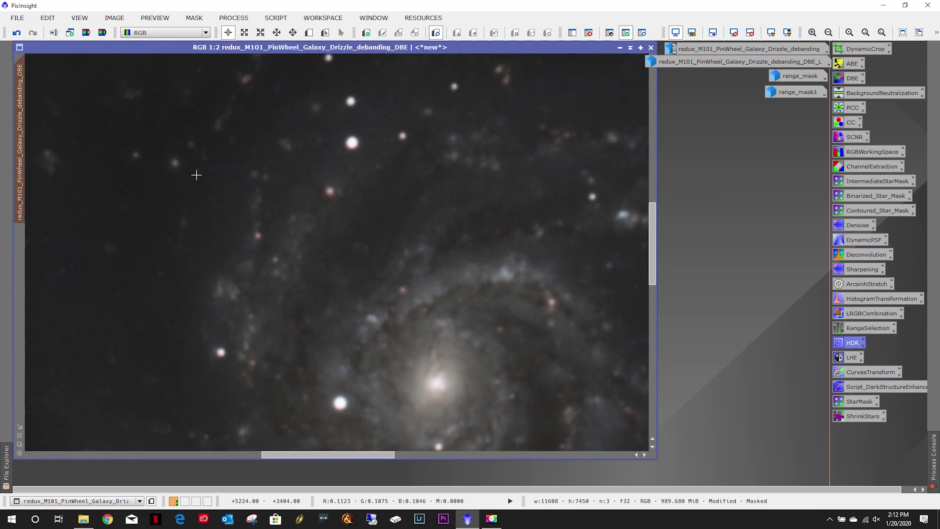
scroll(196, 174, down, 4)
scroll(196, 173, down, 3)
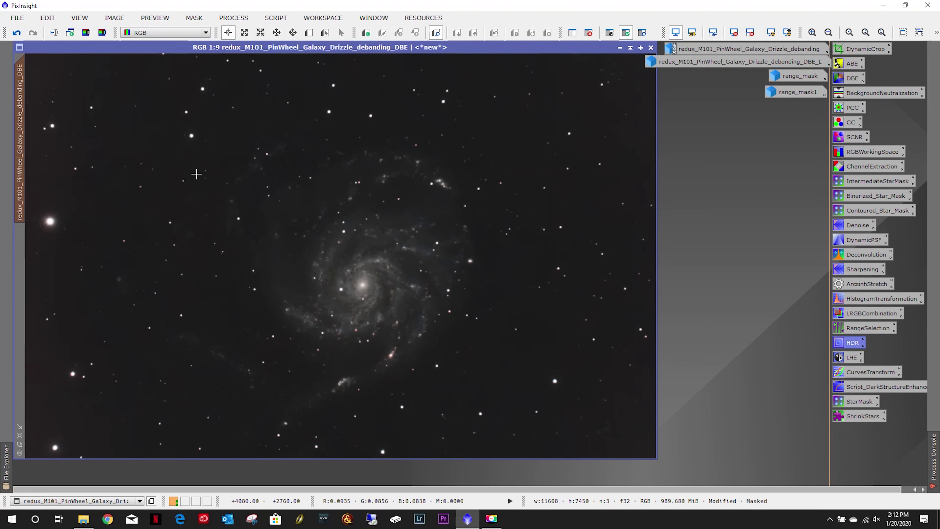
click(17, 33)
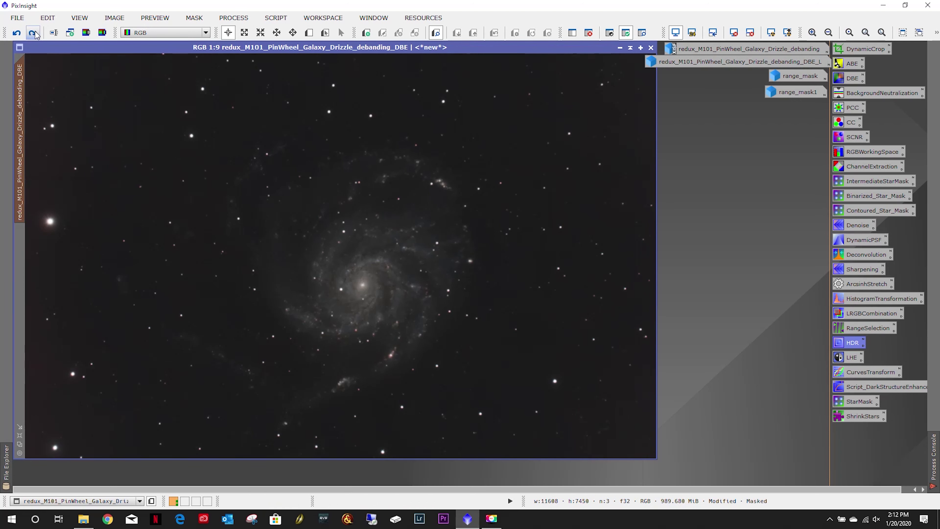
click(34, 33)
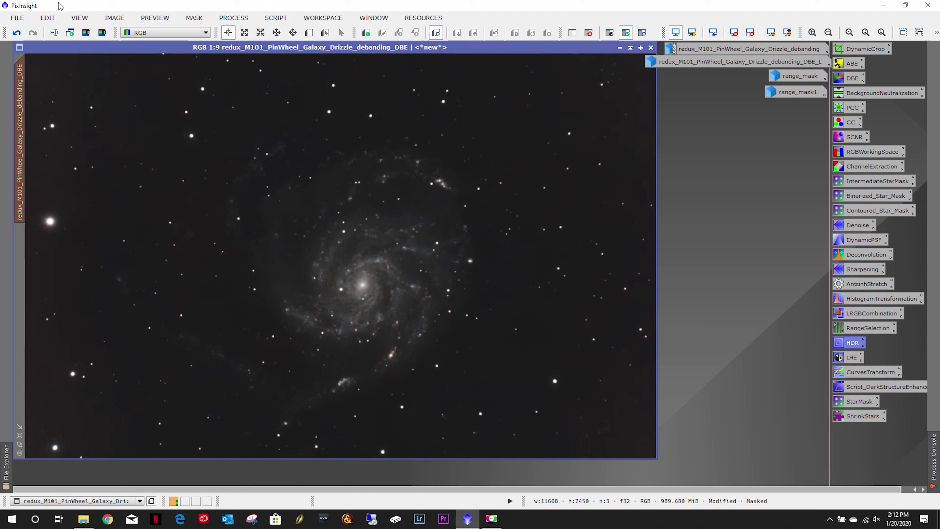
- Remove range_mask1 from the galaxy image via Mask > Remove Mask
click(116, 21)
mouse_move(157, 21)
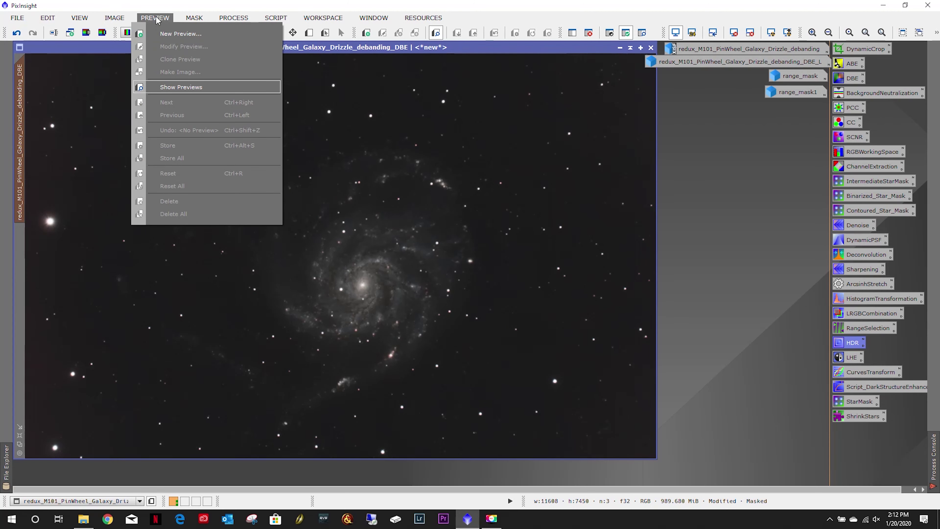
mouse_move(181, 20)
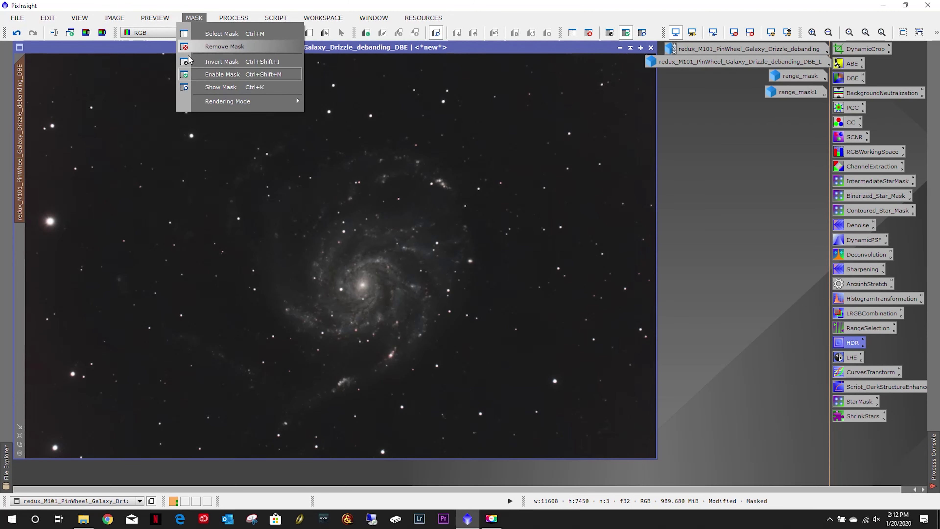
click(225, 46)
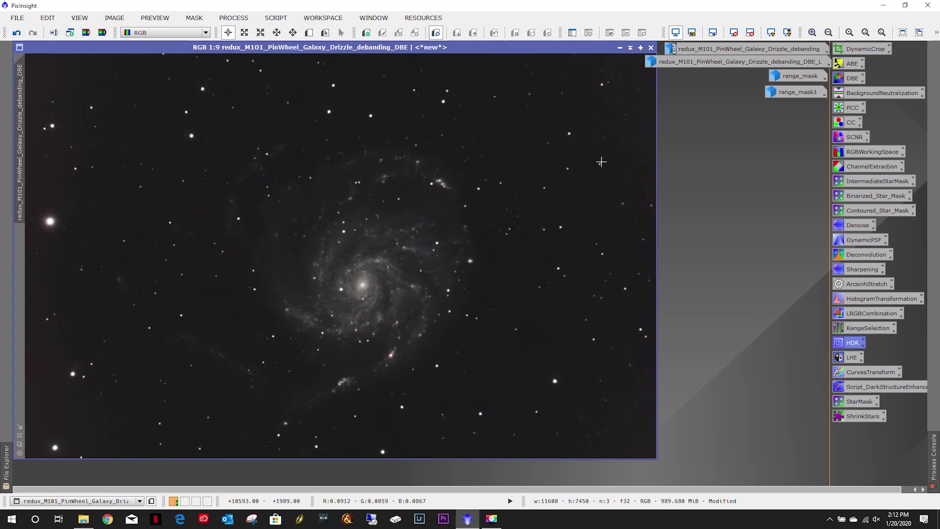
- Open LocalHistogramEqualization beside the image with a real-time preview running
double_click(851, 357)
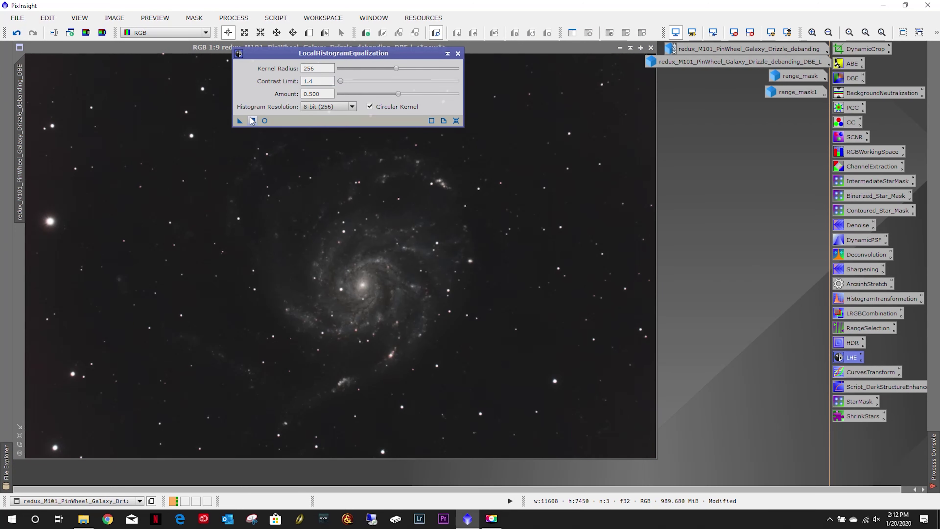
drag(238, 123, 238, 119)
drag(324, 56, 762, 67)
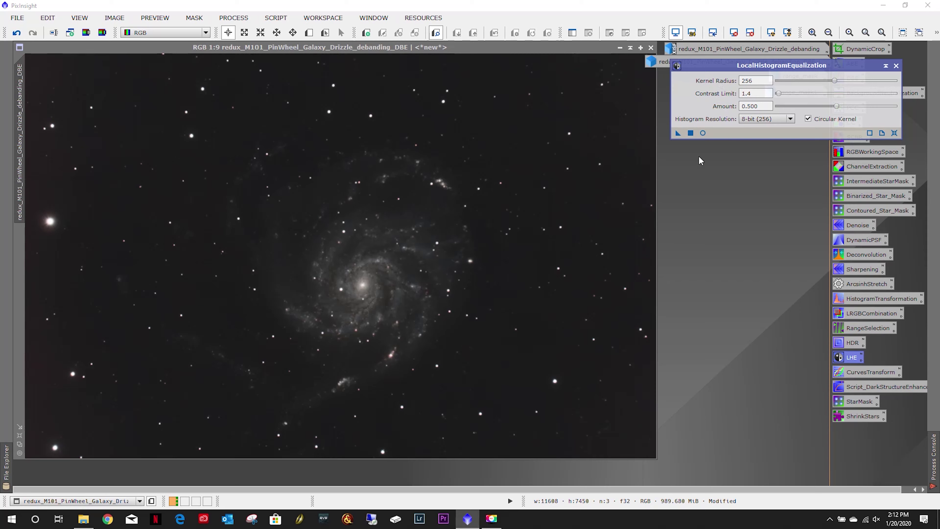
click(702, 133)
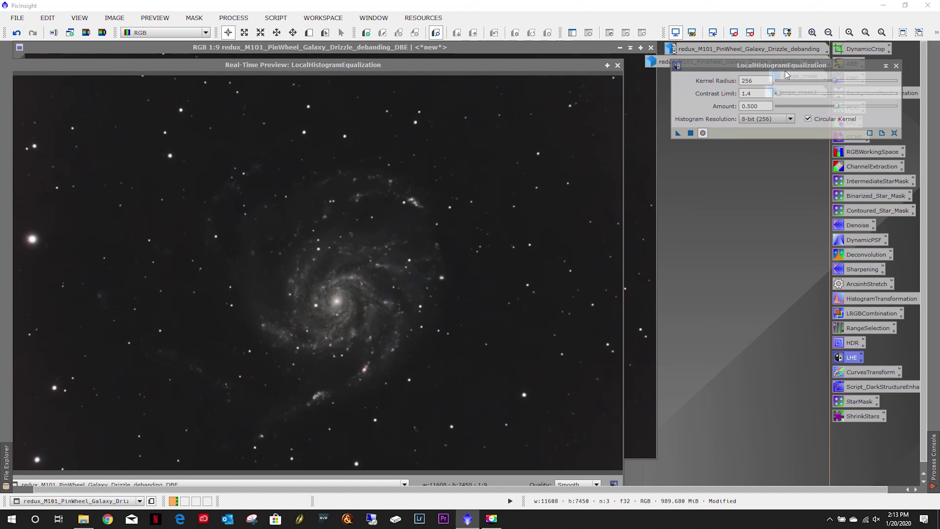
click(785, 70)
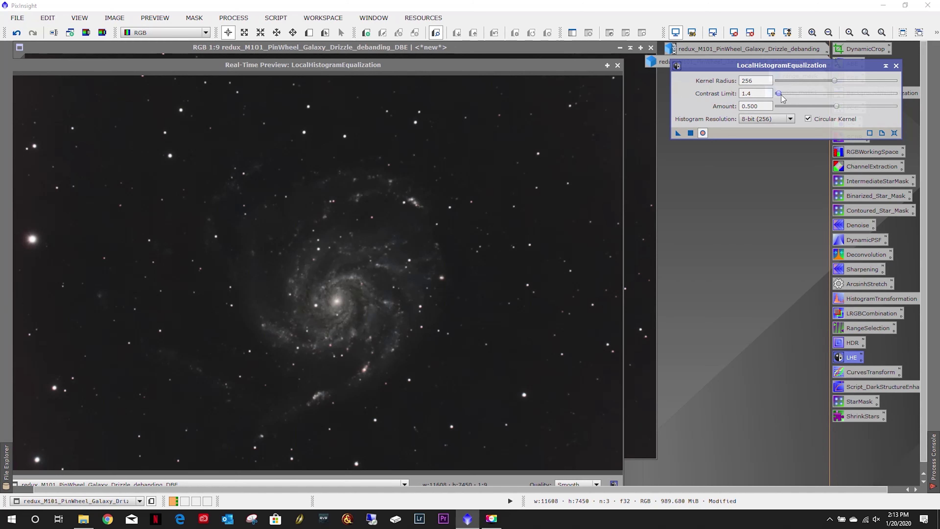
- Set the contrast limit to 2.0 after trying 5.0, 3.0 and 2.5
drag(779, 94, 787, 90)
double_click(493, 64)
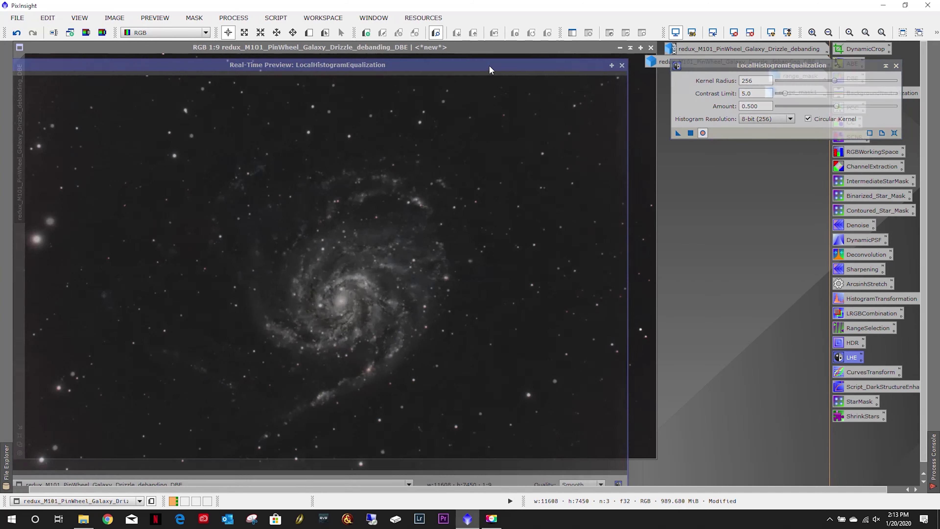
click(730, 65)
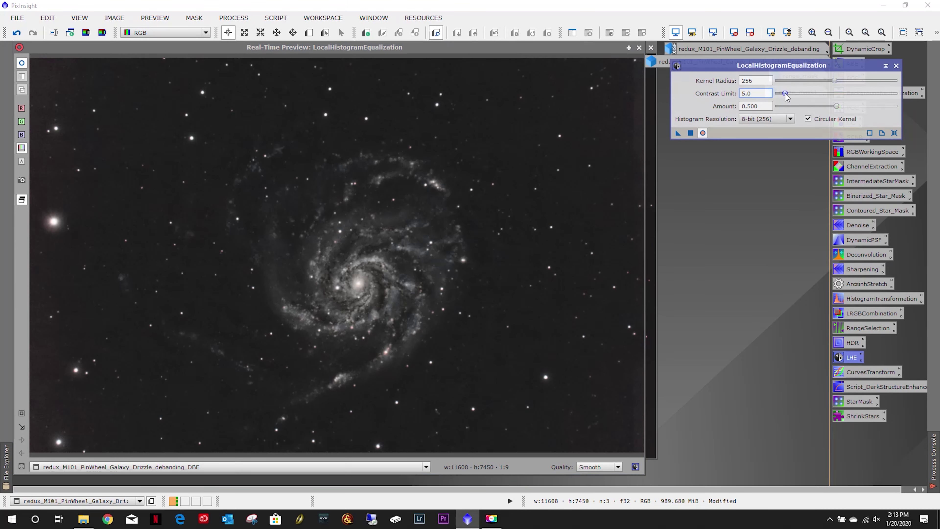
drag(784, 93, 781, 94)
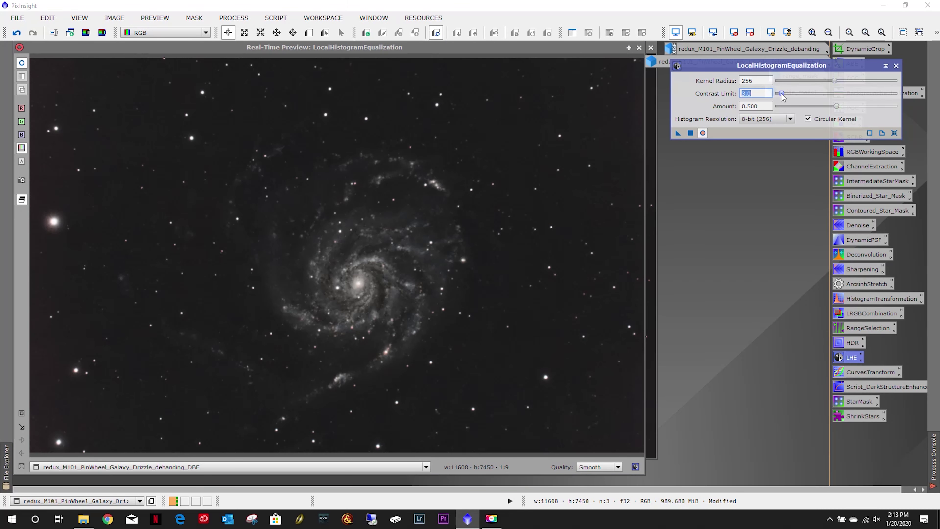
text(2.5)
key(Return)
mouse_move(701, 98)
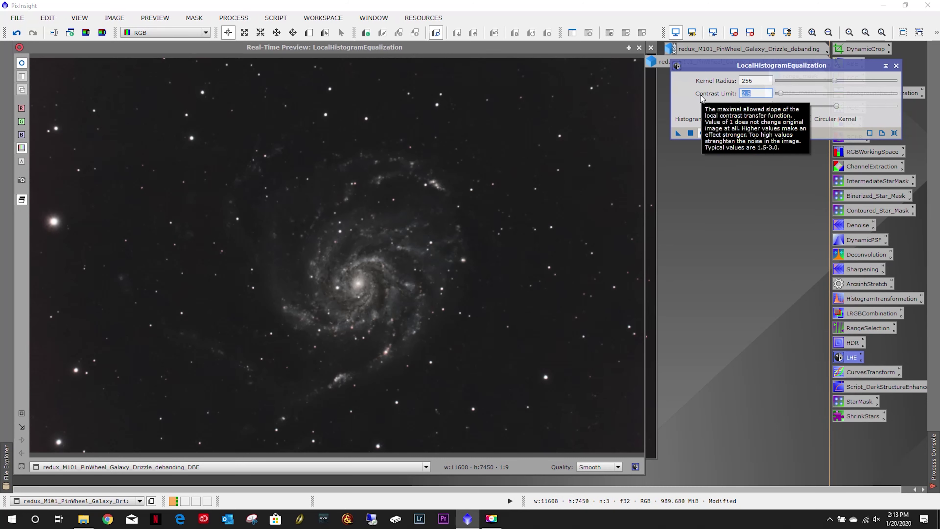
text(2.0)
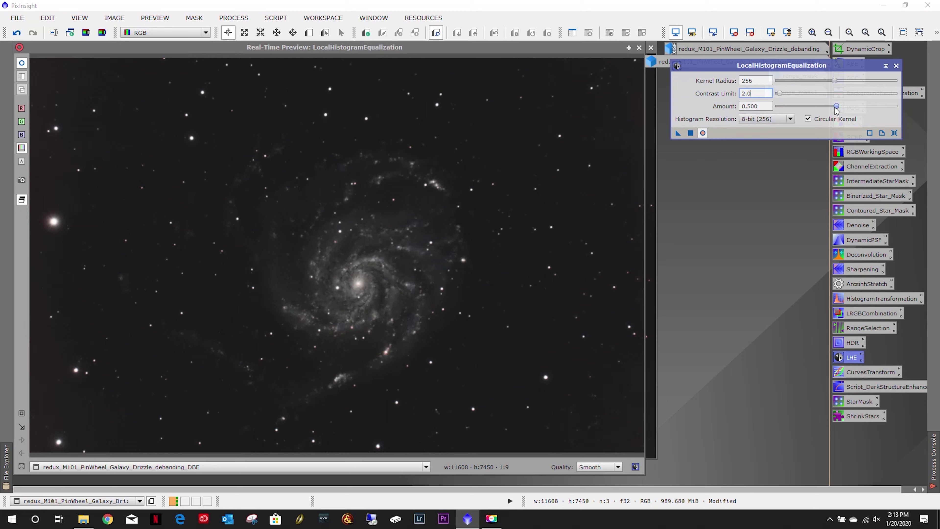
- Set the amount to 0.750, apply the equalization to M101 and close the tool
drag(835, 106, 895, 107)
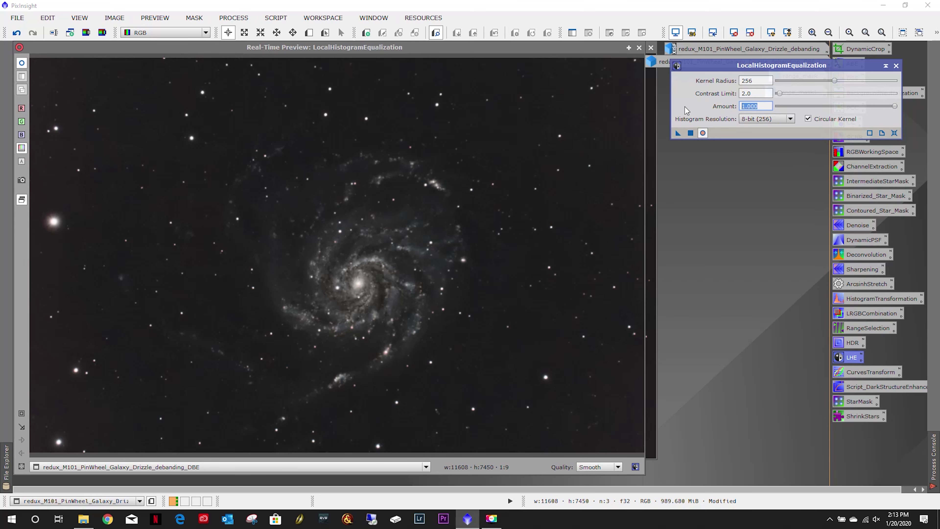
text(.6)
key(Return)
text(.75)
key(Return)
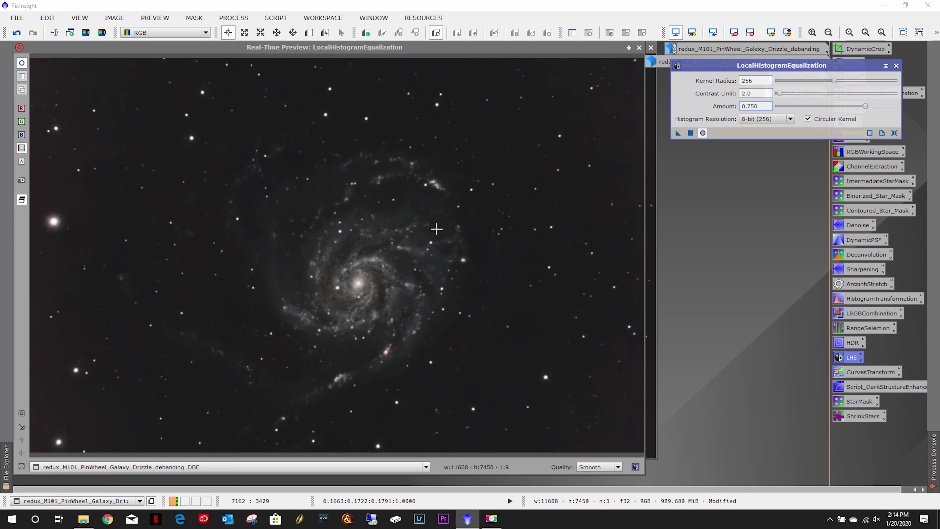
click(678, 132)
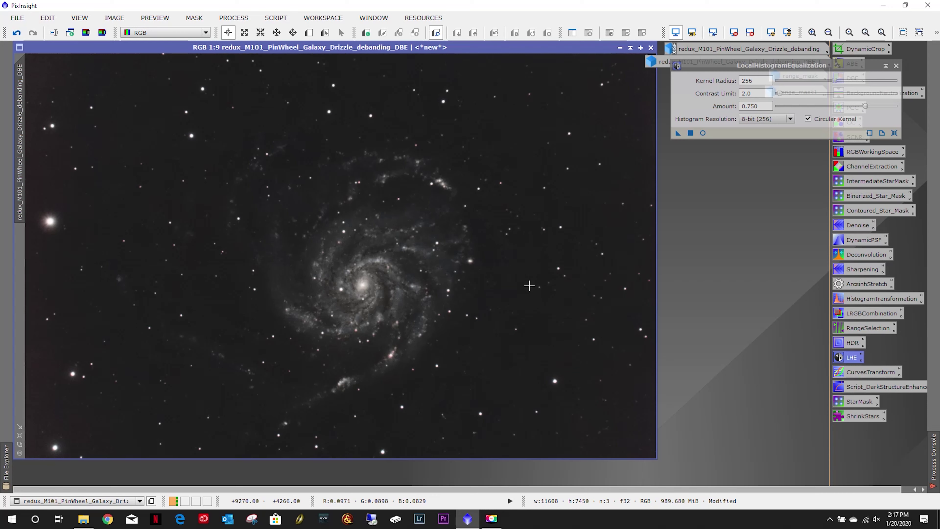
click(896, 65)
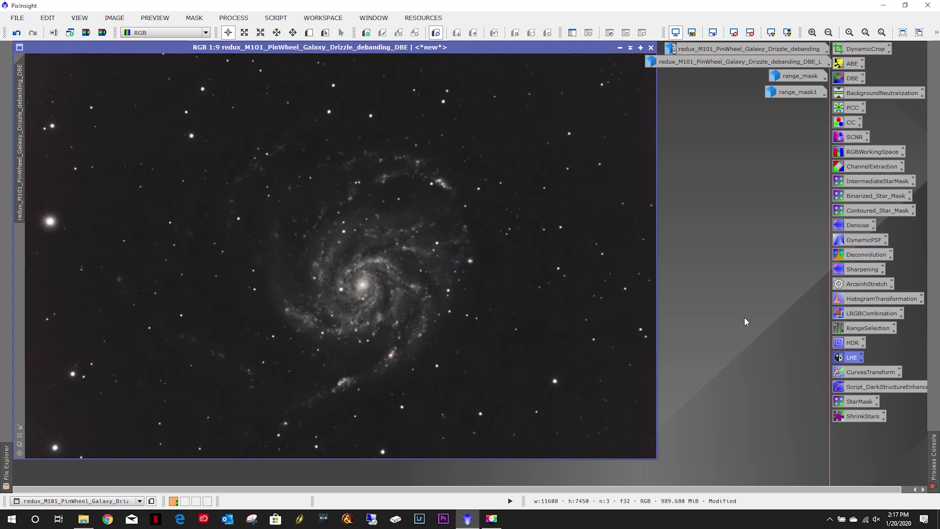
- Raise the lightness curve midpoint slightly in CurvesTransformation and apply it to the galaxy
double_click(854, 375)
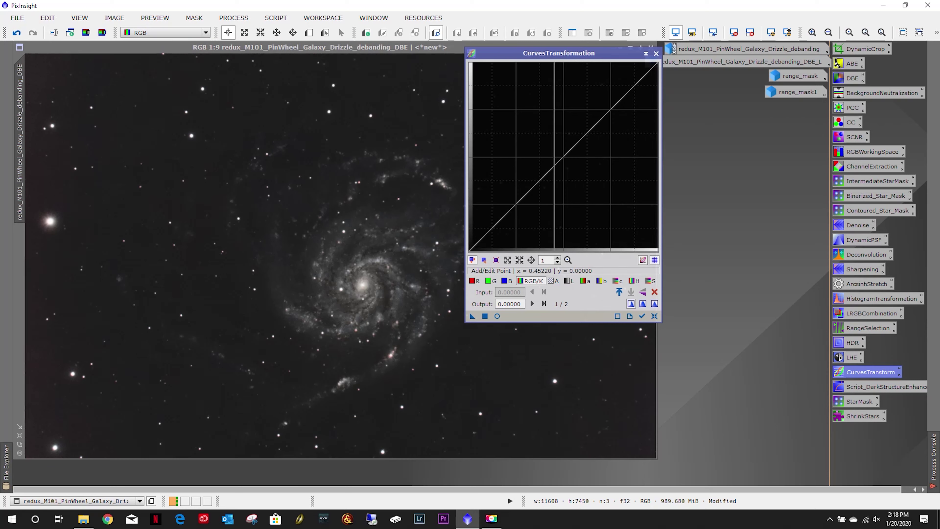
click(569, 281)
drag(545, 56, 744, 54)
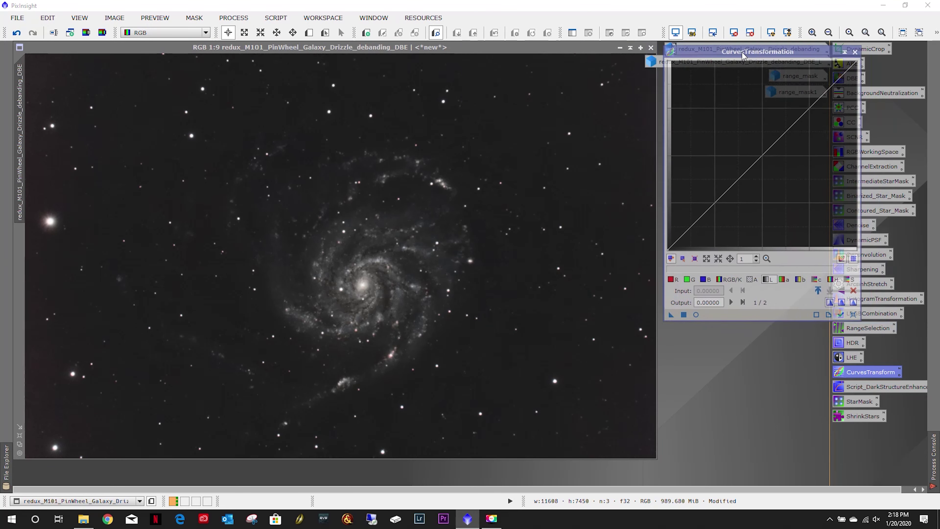
click(696, 314)
click(747, 148)
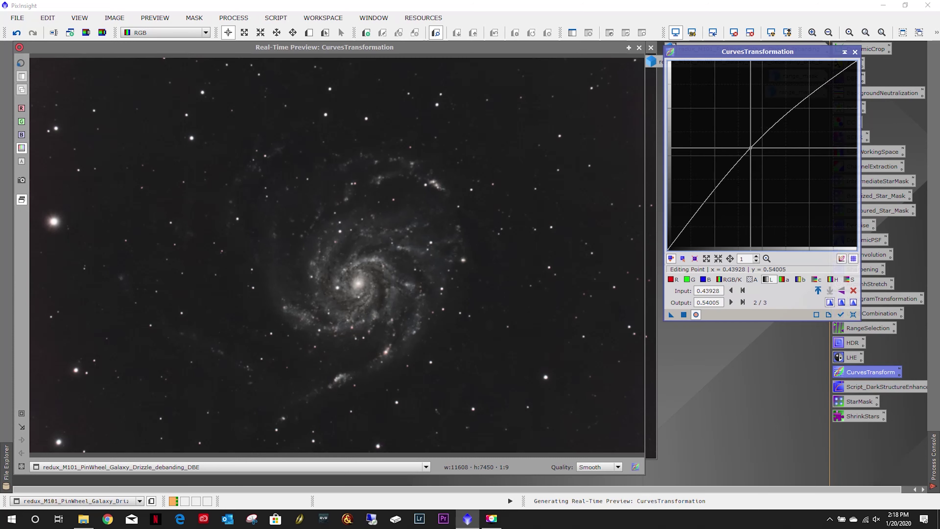
mouse_move(748, 147)
mouse_down()
mouse_move(725, 108)
mouse_move(757, 150)
mouse_up()
click(683, 314)
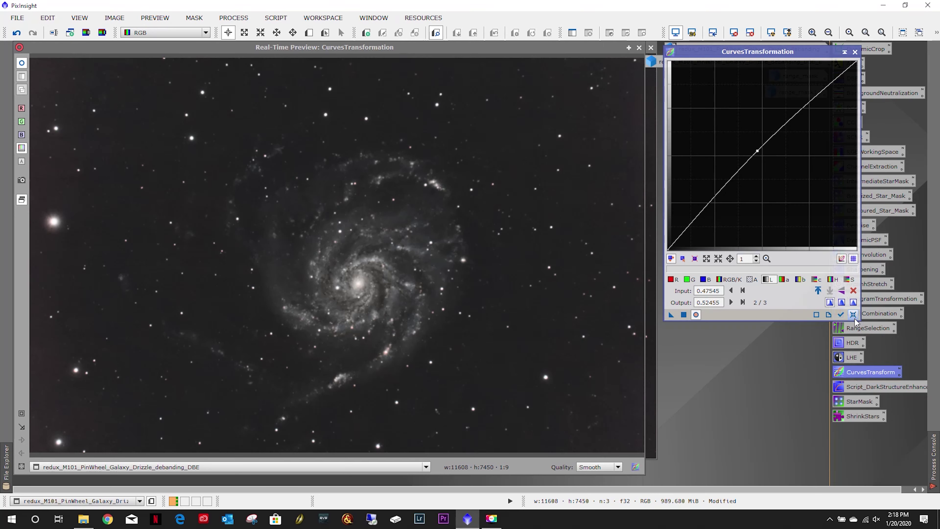
- Apply a gentle saturation curve boost to the galaxy image
click(853, 314)
click(773, 282)
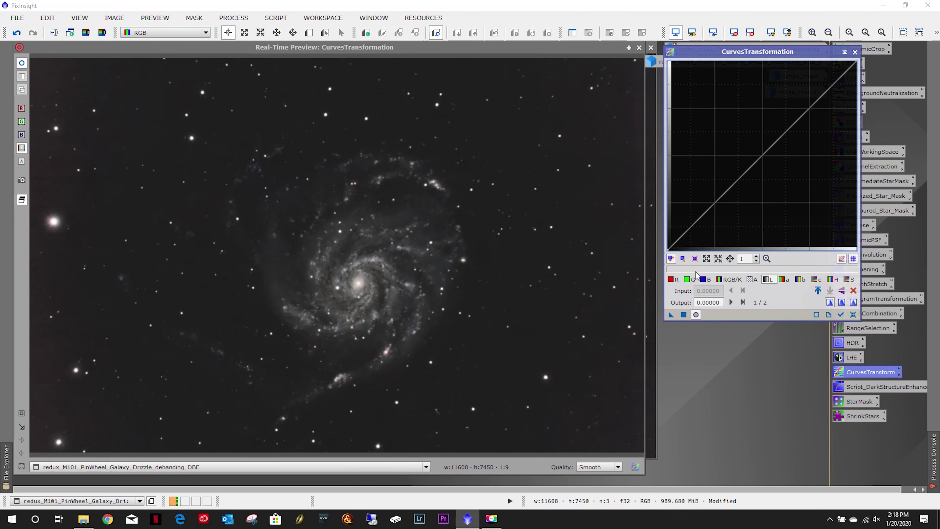
click(849, 280)
drag(762, 156, 687, 78)
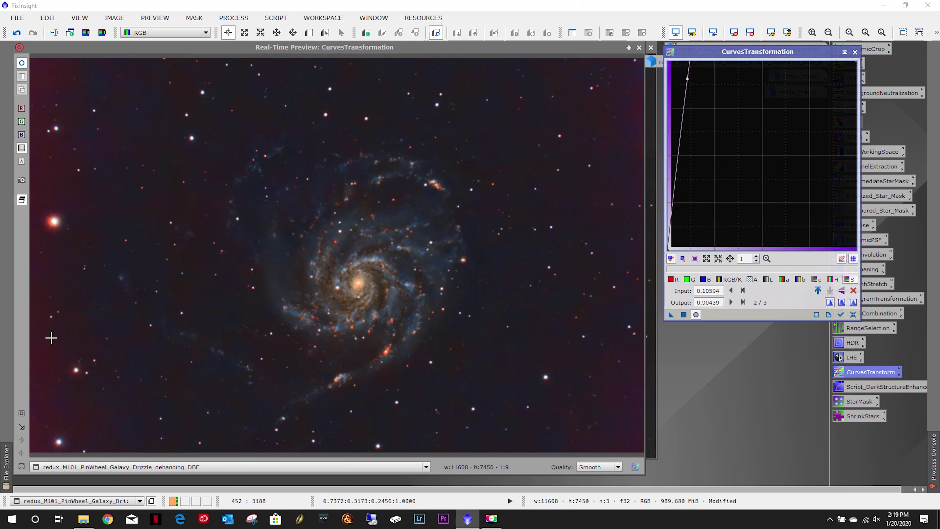
drag(687, 79, 754, 139)
click(684, 315)
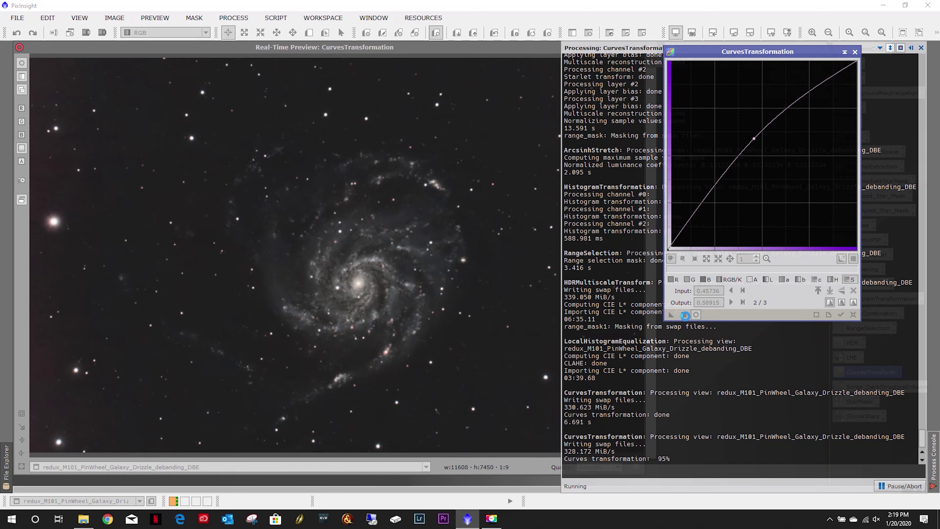
- Try the red, green, blue and RGB/K curves in preview, resetting each to straight
click(853, 314)
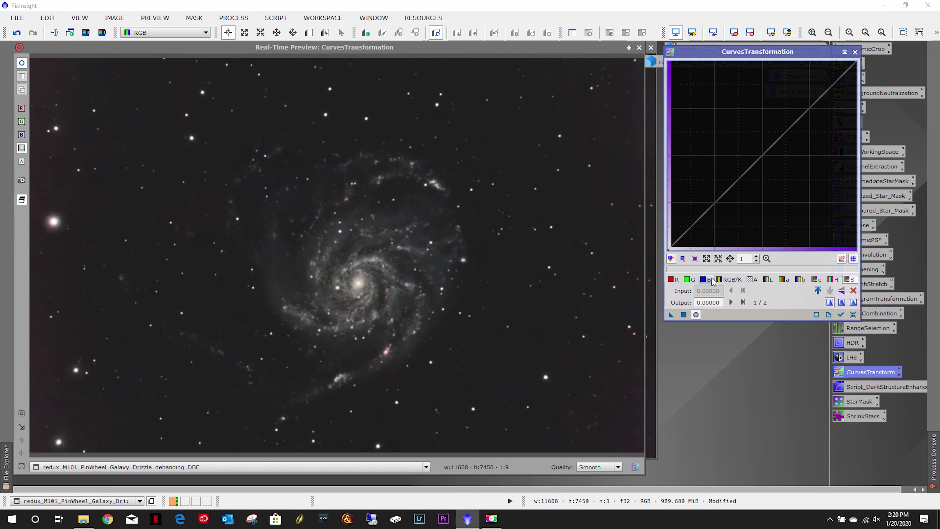
click(672, 280)
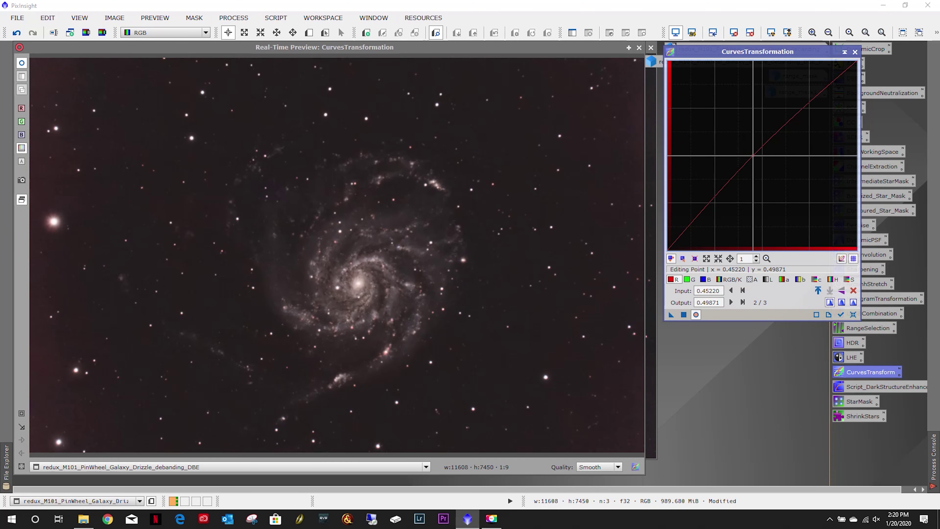
click(687, 280)
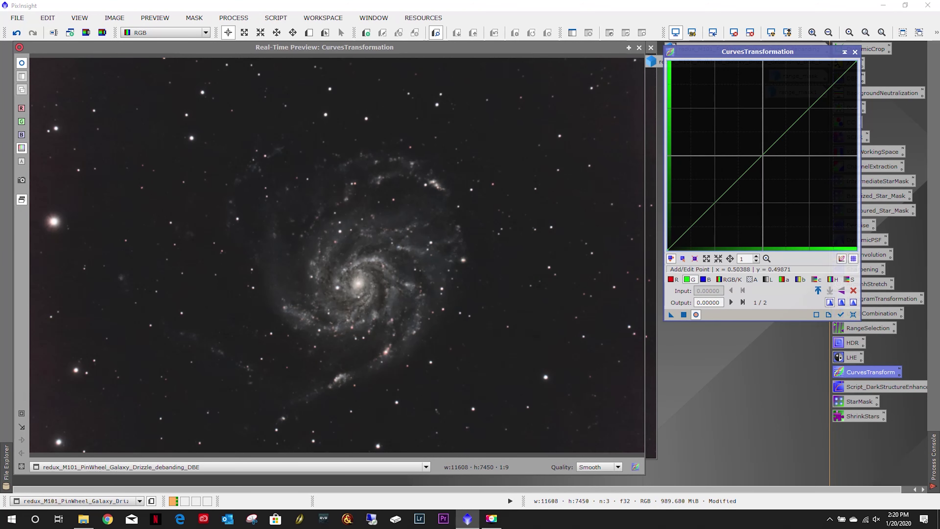
click(745, 149)
click(853, 314)
click(705, 279)
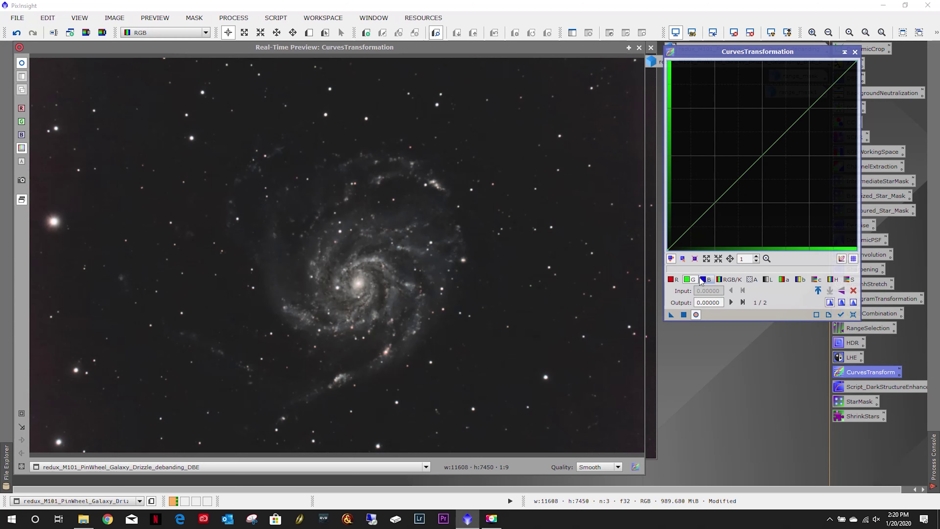
click(762, 130)
click(853, 314)
click(728, 279)
drag(760, 154, 807, 119)
- Try an S-shaped lightness contrast curve, reset it to linear and close the curves tool
click(849, 279)
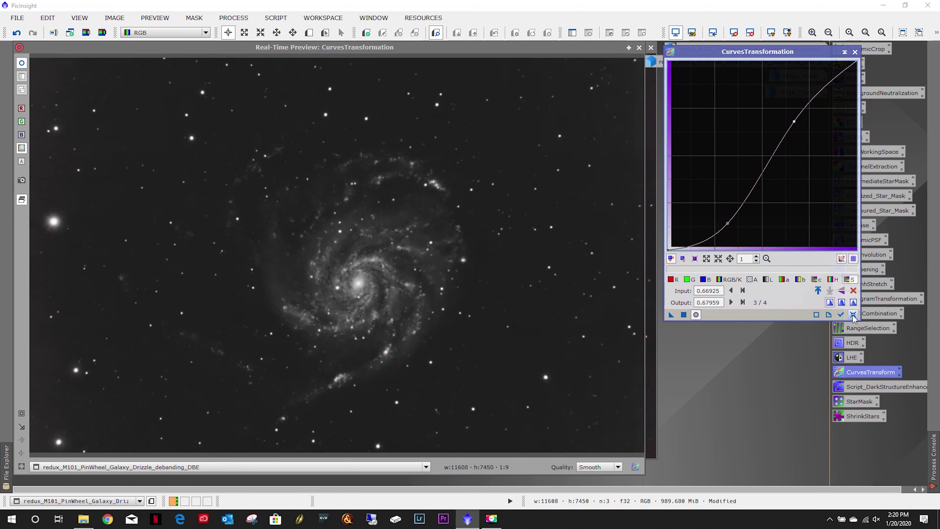
click(767, 279)
drag(721, 194, 721, 220)
drag(816, 118, 784, 102)
ctrl+click(785, 102)
click(853, 314)
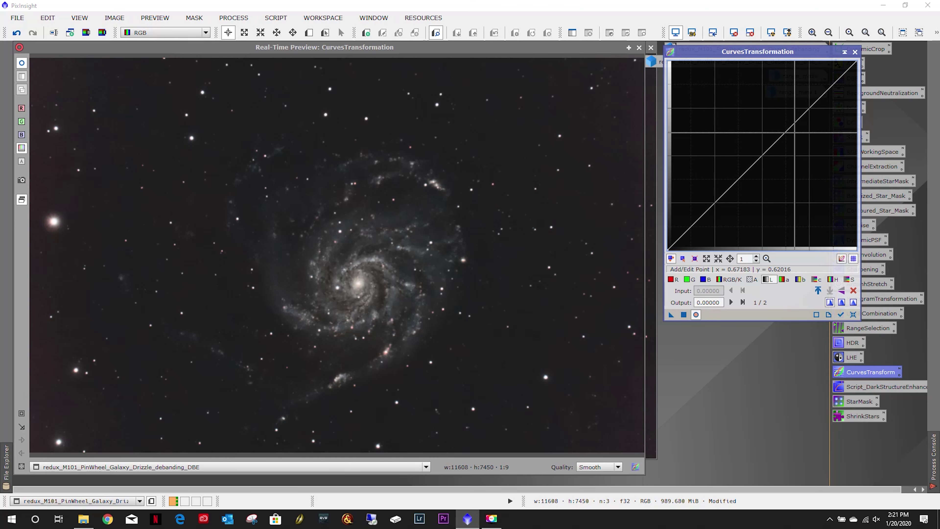
click(855, 52)
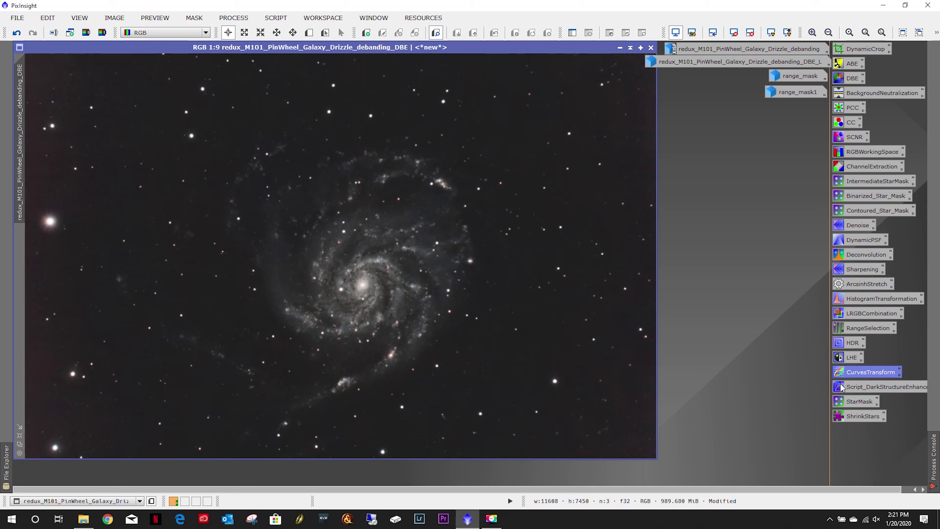
- Run DarkStructureEnhance on the DBE galaxy image with amount 0.40, then redo it
double_click(860, 389)
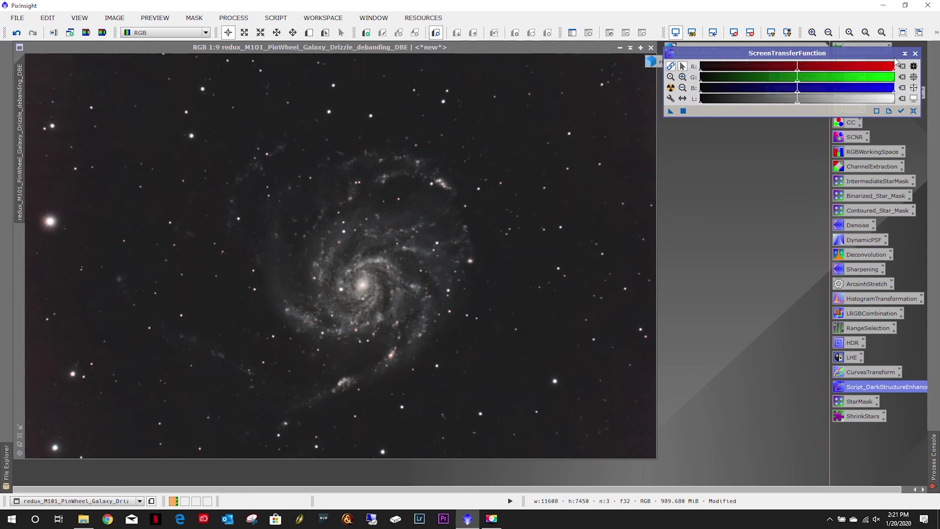
click(915, 53)
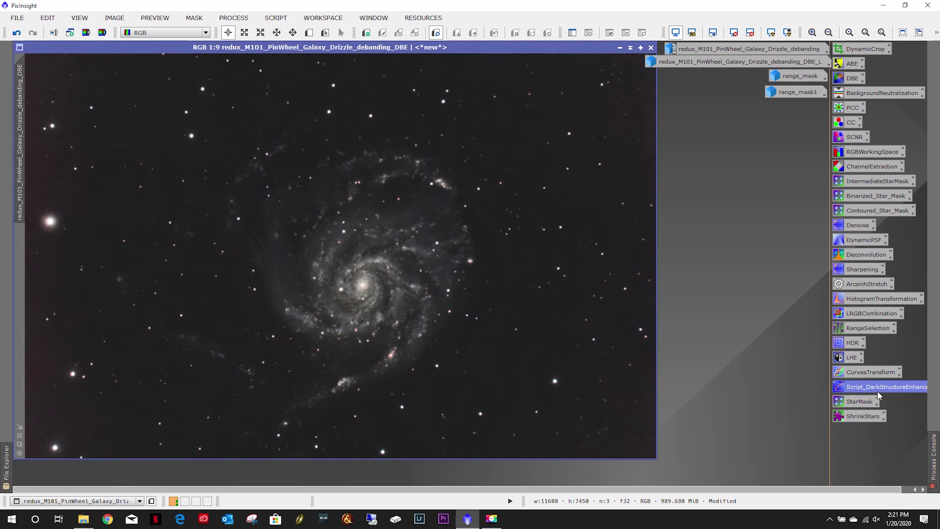
click(273, 17)
mouse_move(315, 138)
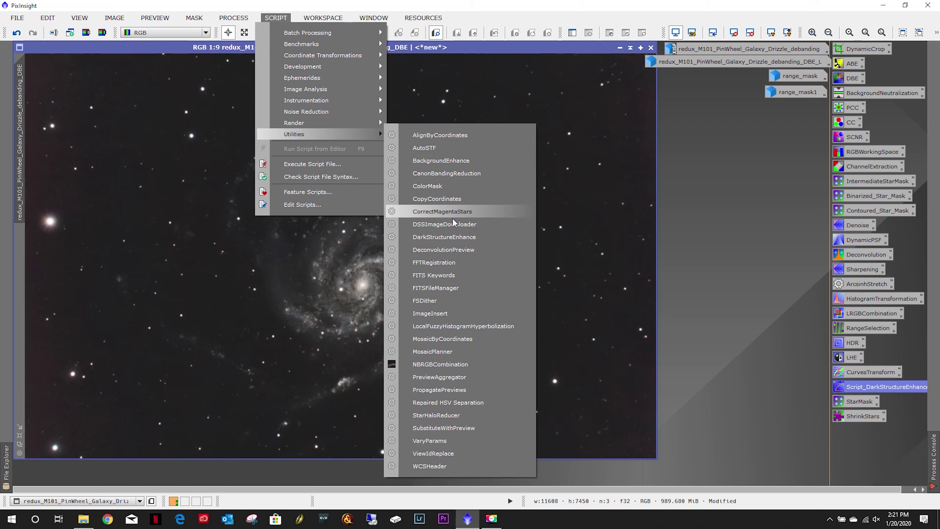
click(449, 238)
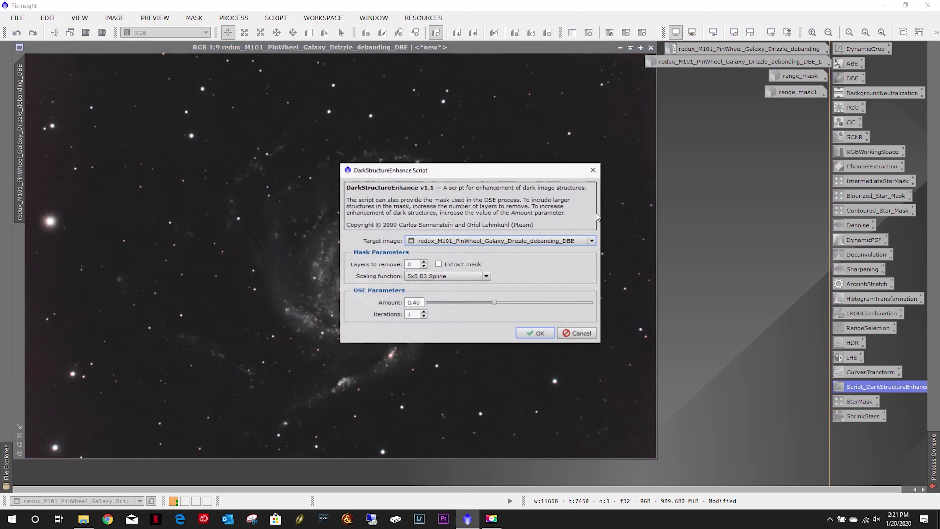
click(533, 243)
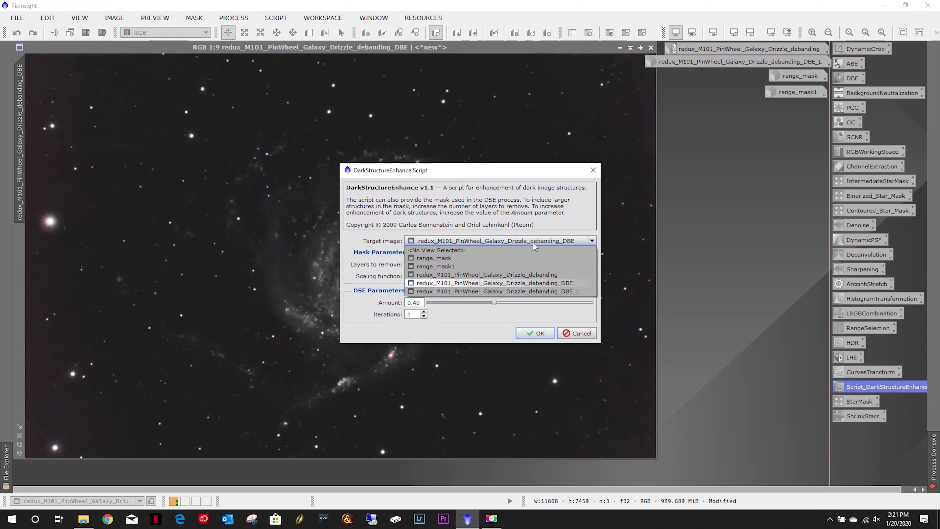
click(533, 243)
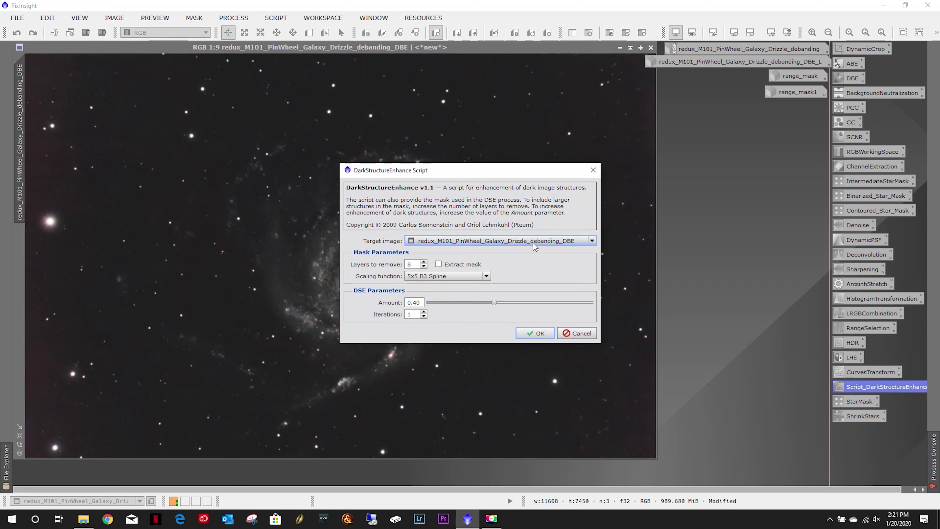
click(533, 334)
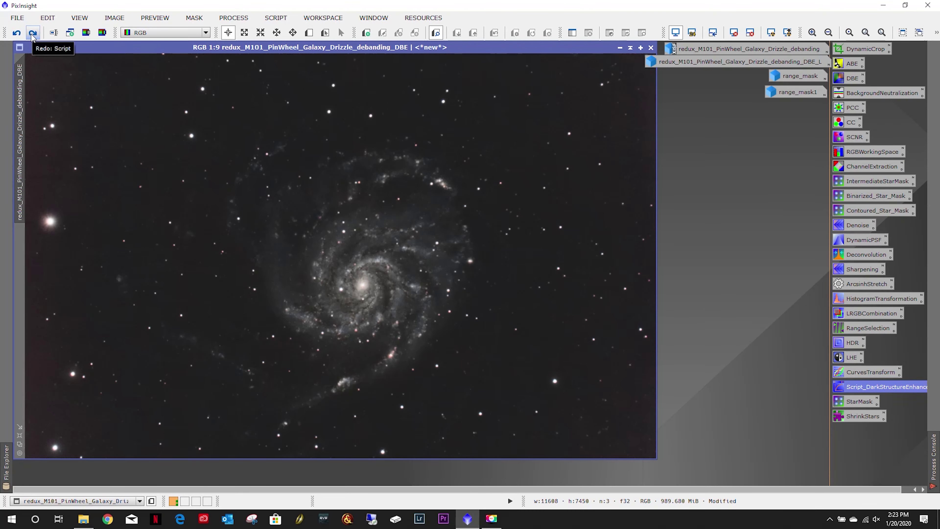
click(32, 33)
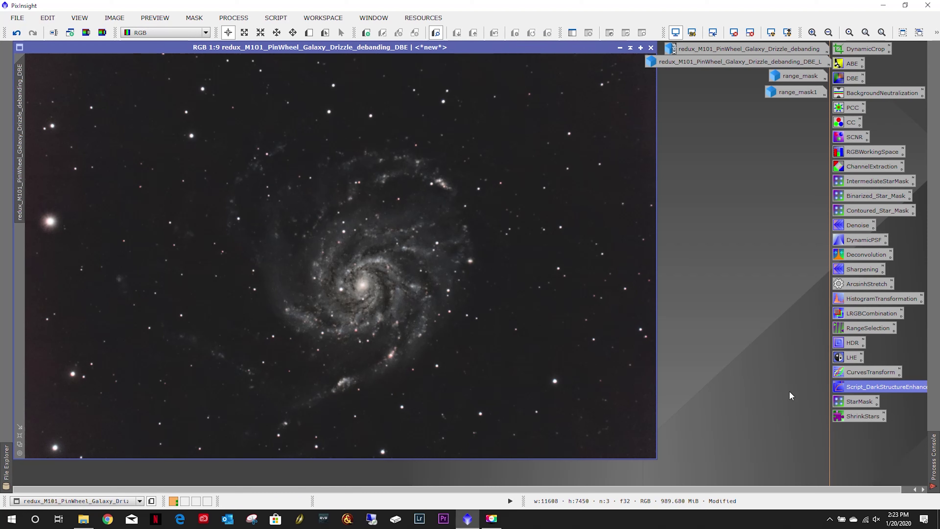
- Generate star_mask from the galaxy image with StarMask (threshold 0.20, scale 10) and fit it in view
double_click(854, 400)
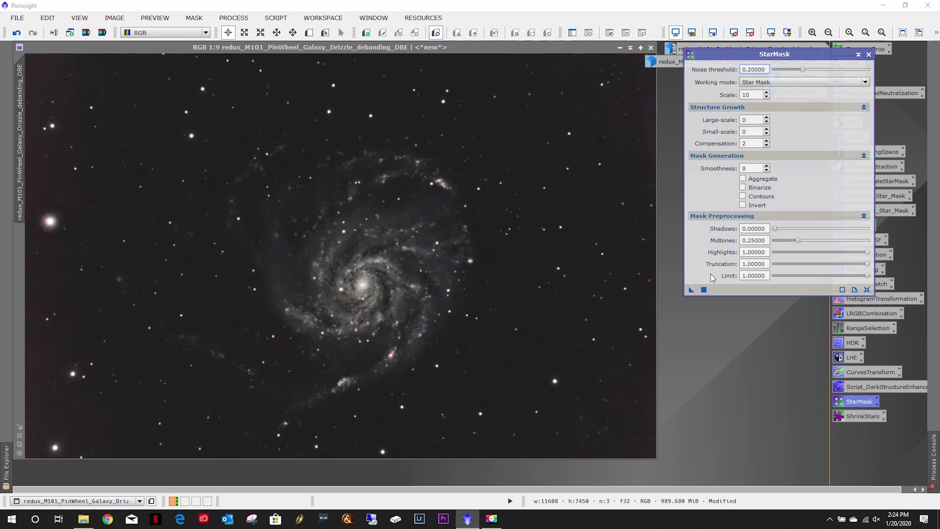
drag(693, 289, 558, 321)
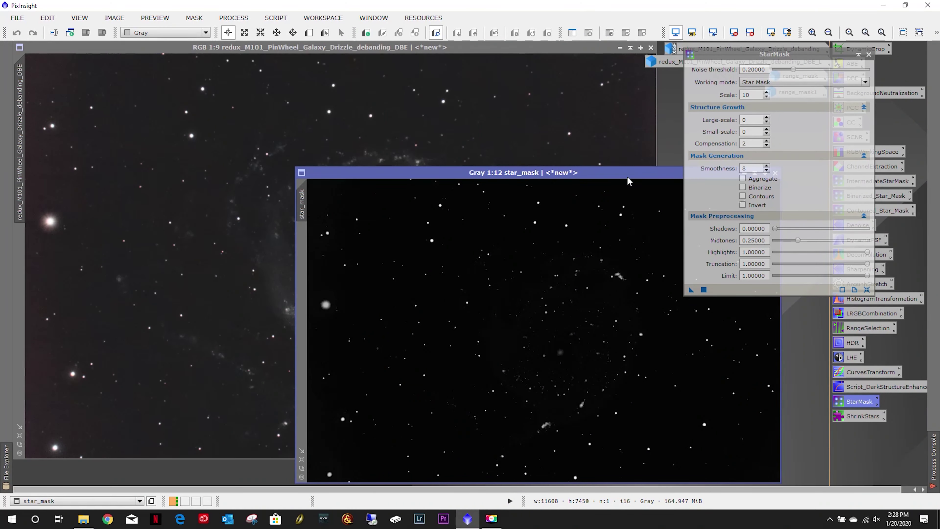
drag(626, 178, 379, 78)
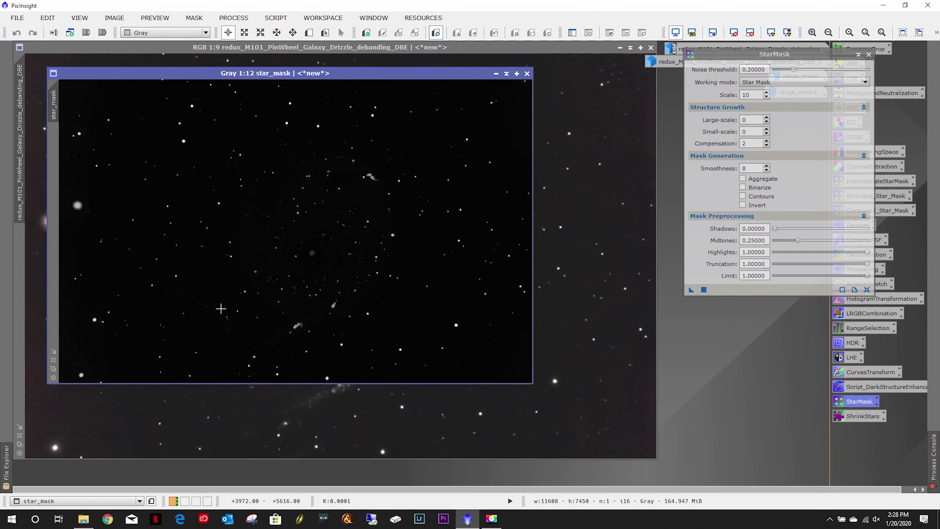
click(54, 364)
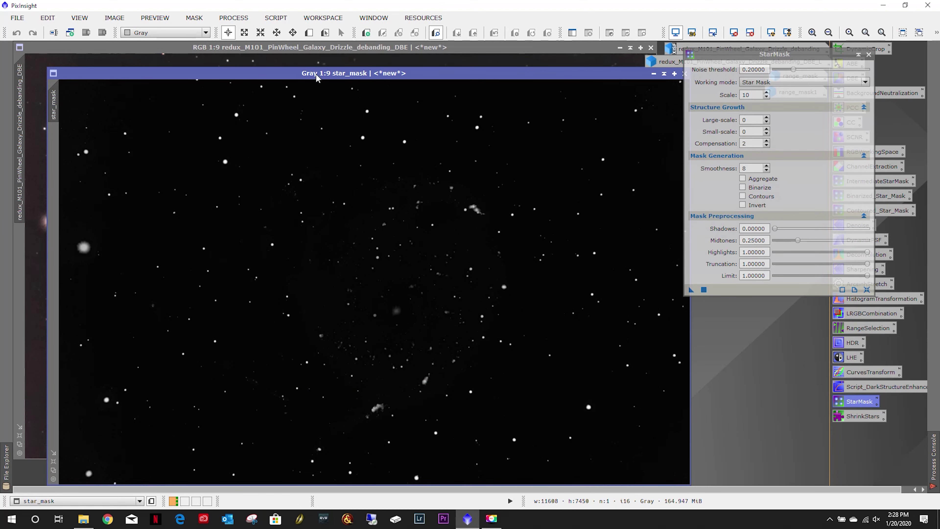
drag(281, 77, 250, 52)
- Compare star_mask against the galaxy image, then apply it as the galaxy's mask
click(251, 52)
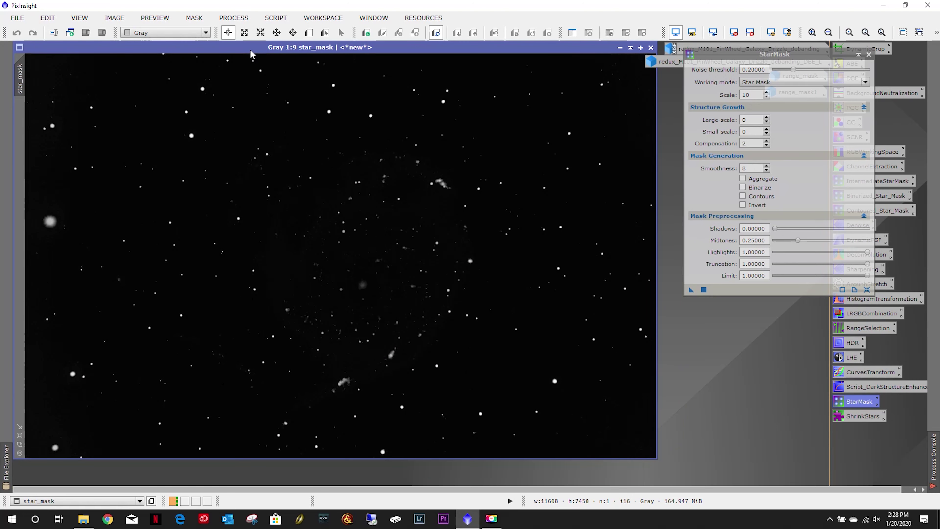
click(250, 52)
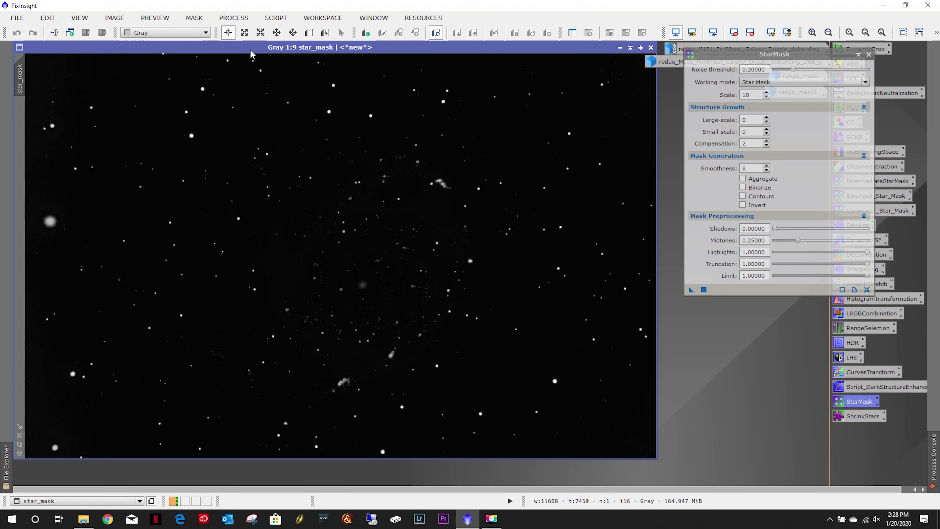
click(251, 51)
click(251, 52)
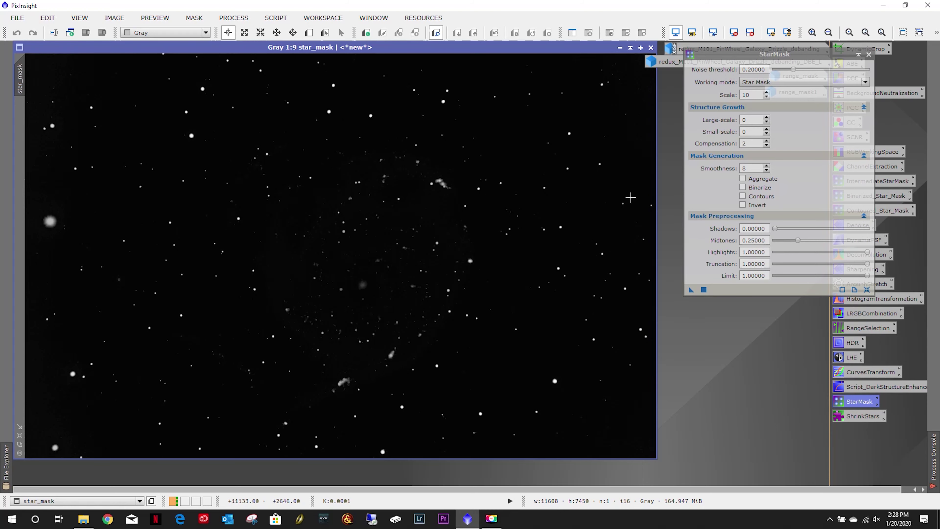
drag(558, 49, 731, 122)
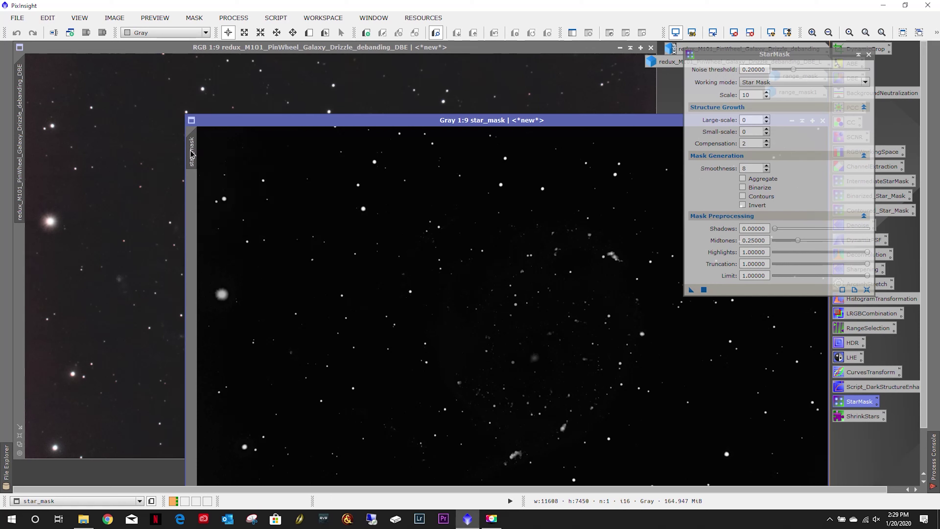
drag(192, 155, 21, 262)
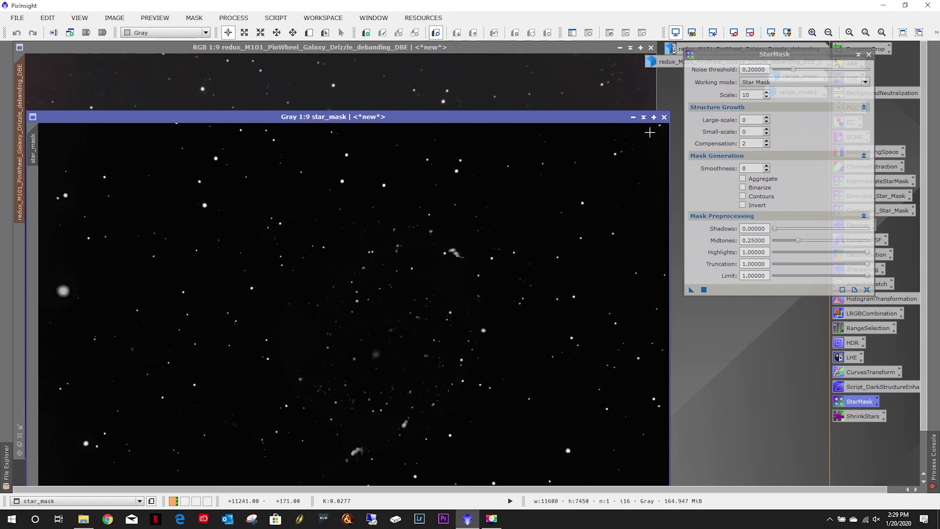
click(633, 117)
click(868, 54)
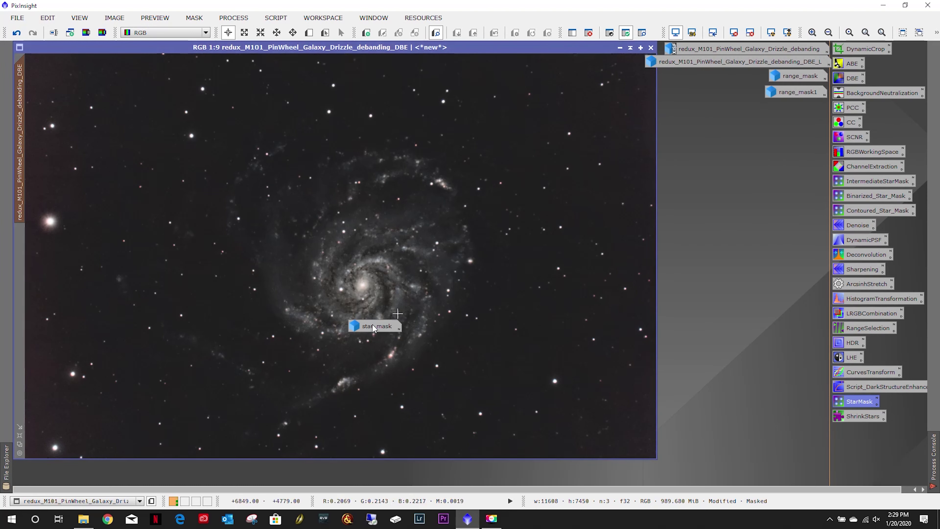
drag(372, 325, 801, 108)
click(194, 19)
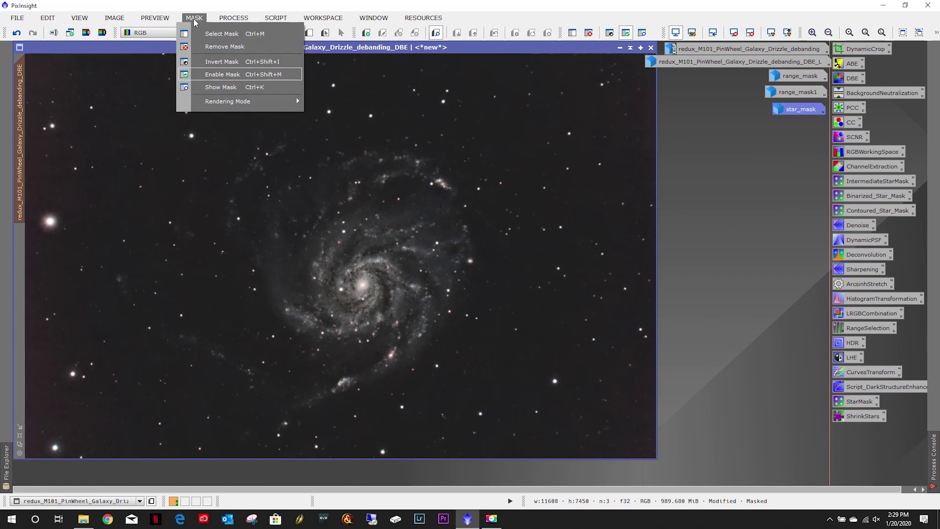
click(219, 87)
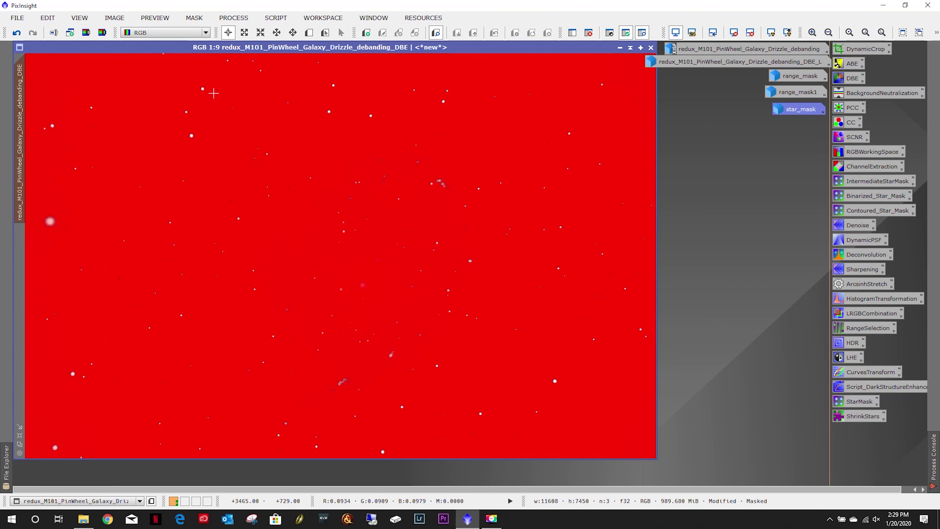
click(193, 18)
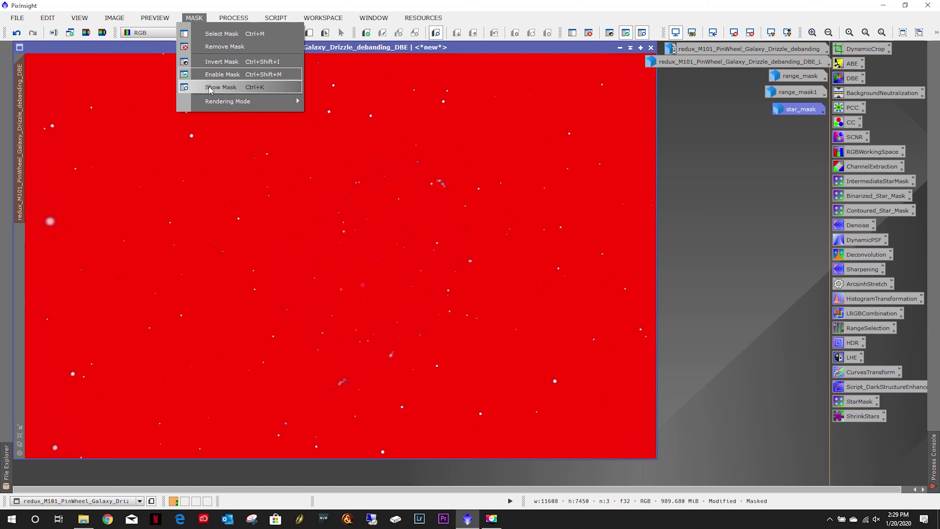
click(218, 87)
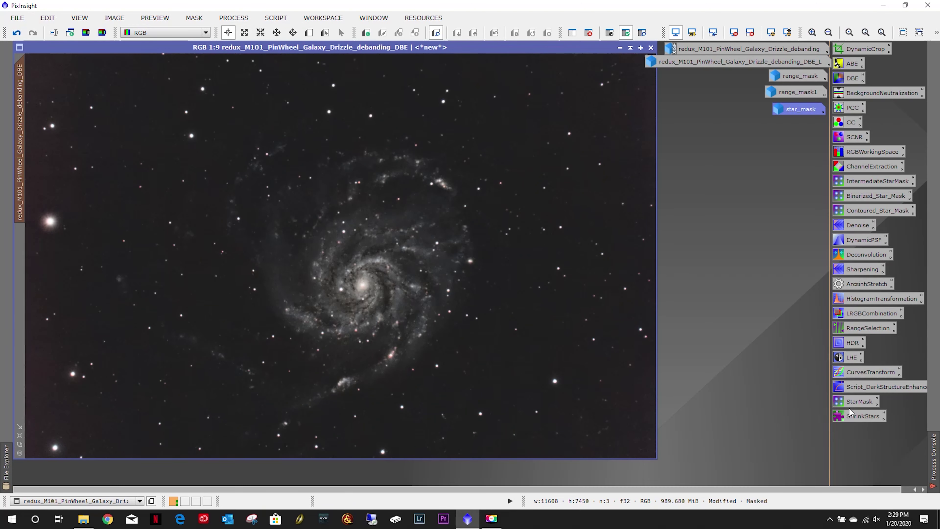
- Load the ShrinkStars settings and apply a 5 (25 elements) circular erosion to the masked image
double_click(851, 416)
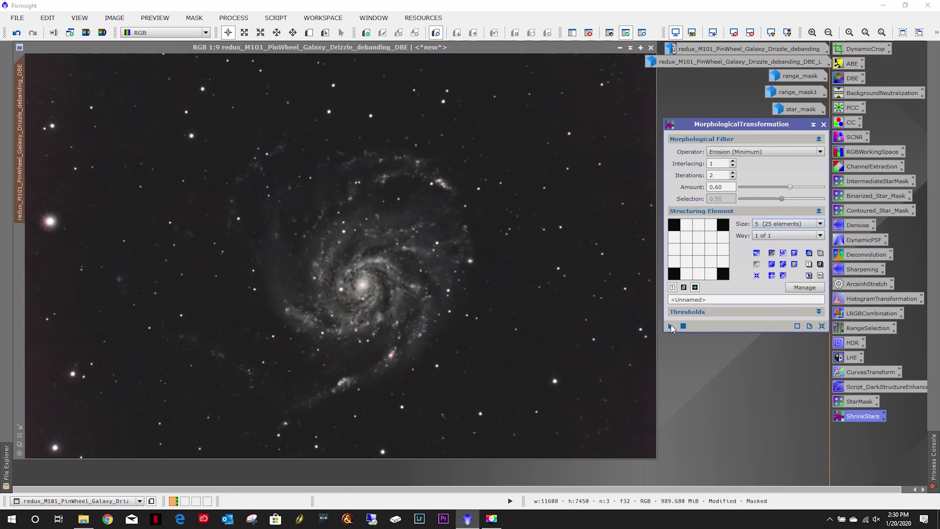
click(777, 226)
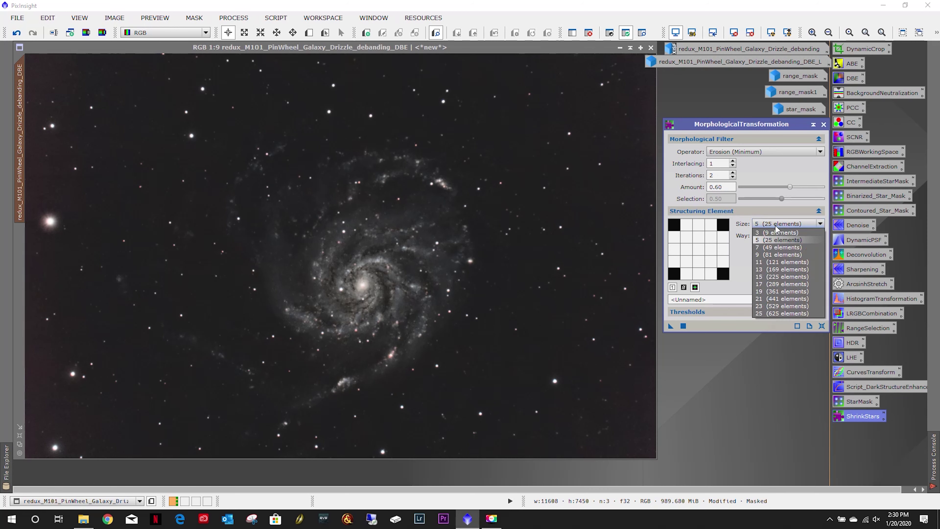
click(772, 255)
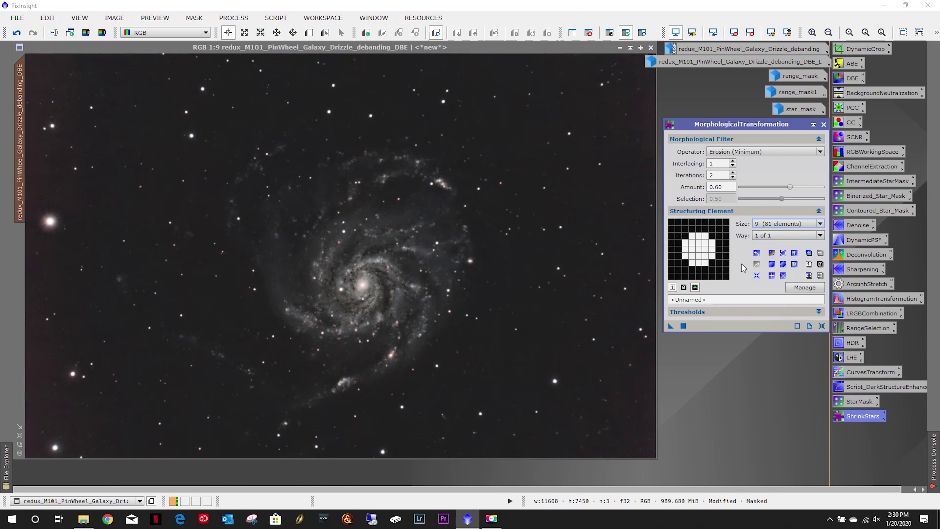
click(771, 266)
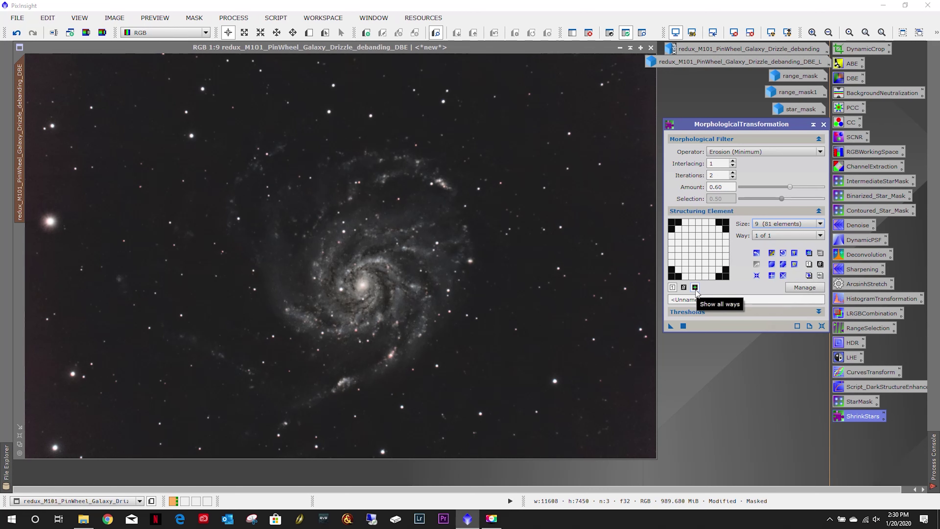
click(762, 224)
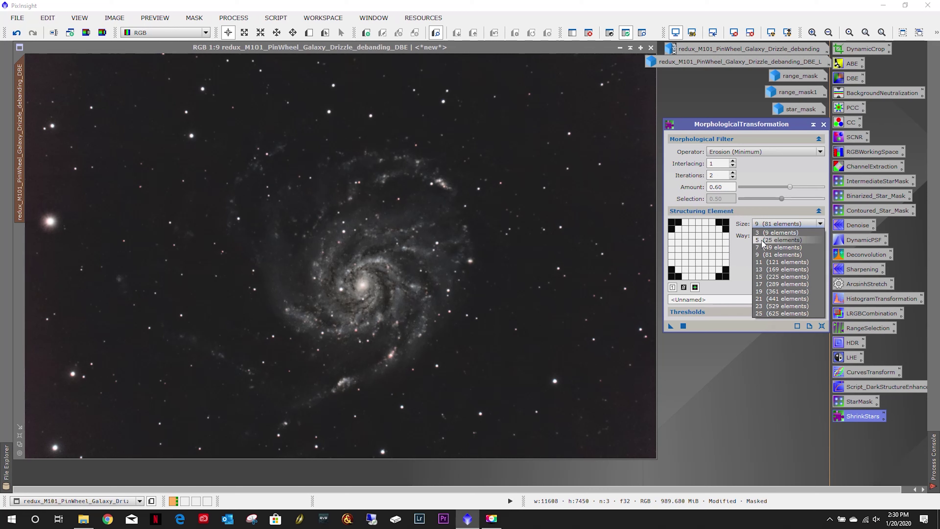
click(763, 243)
click(771, 265)
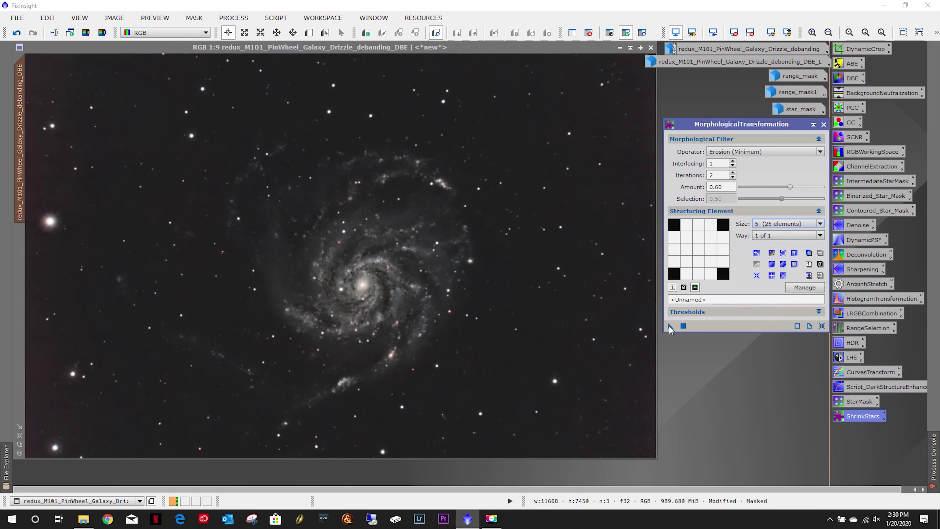
click(670, 326)
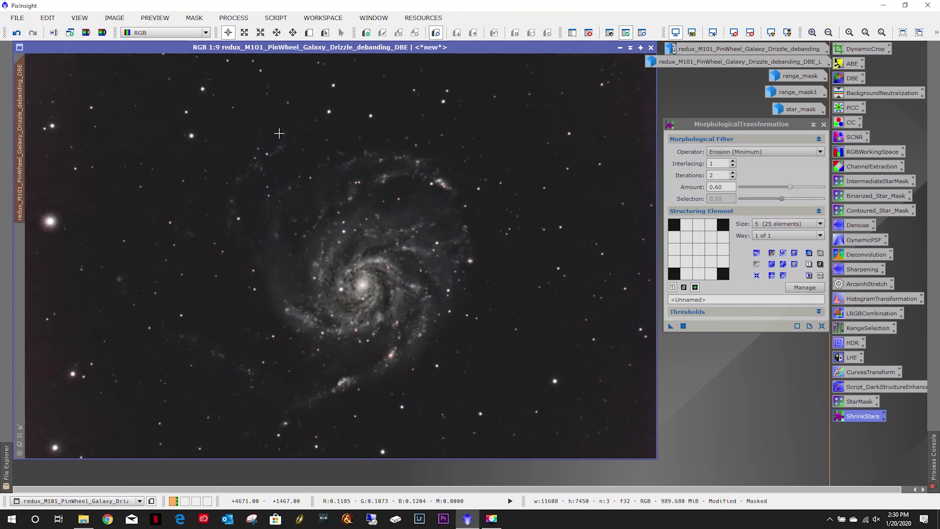
- Compare the 5x5 star reduction using undo/redo, ending with it undone
click(18, 34)
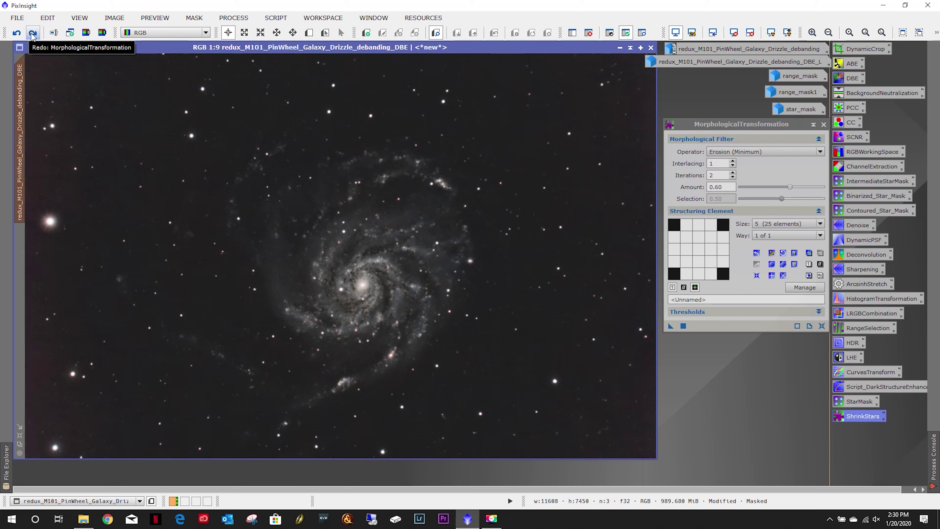
click(33, 34)
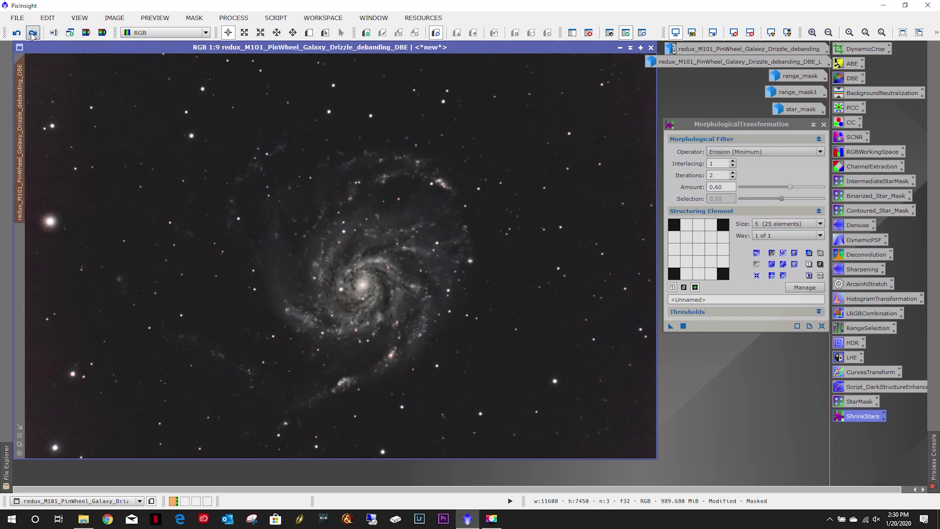
click(17, 34)
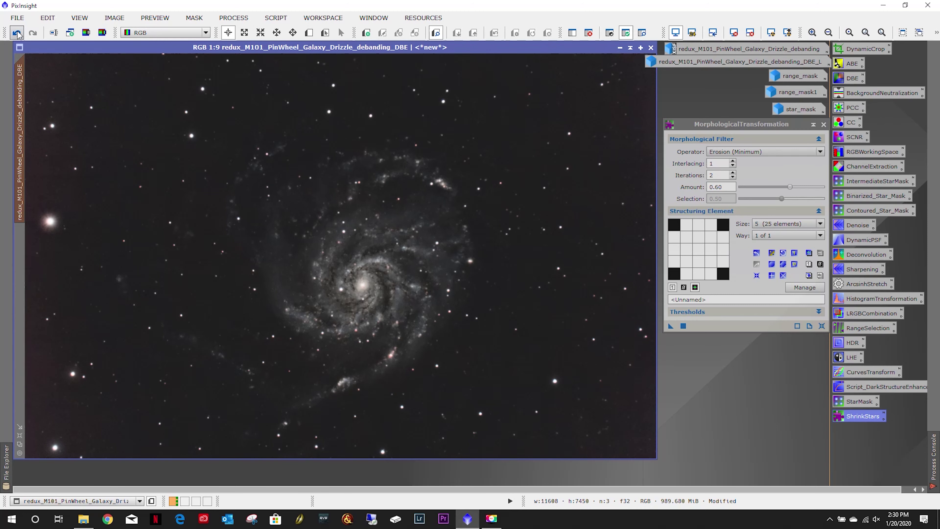
click(32, 34)
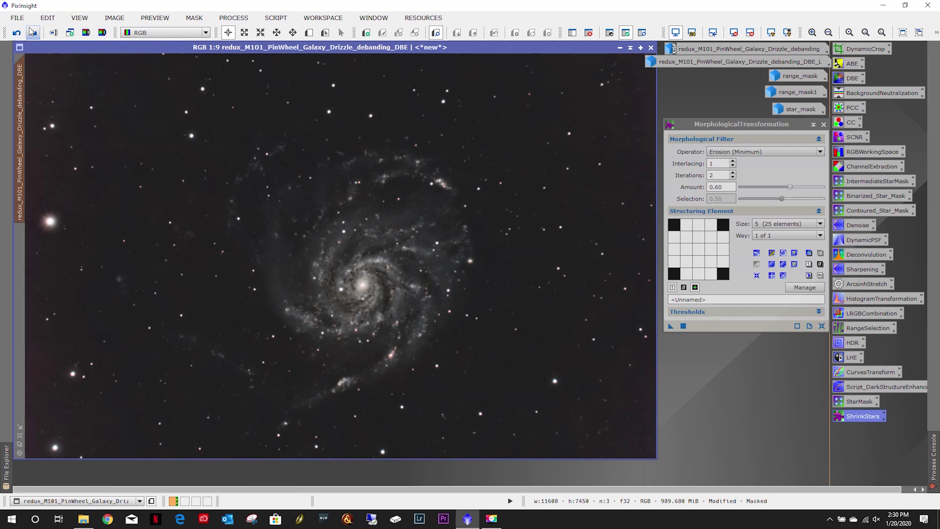
click(33, 33)
click(18, 34)
click(36, 31)
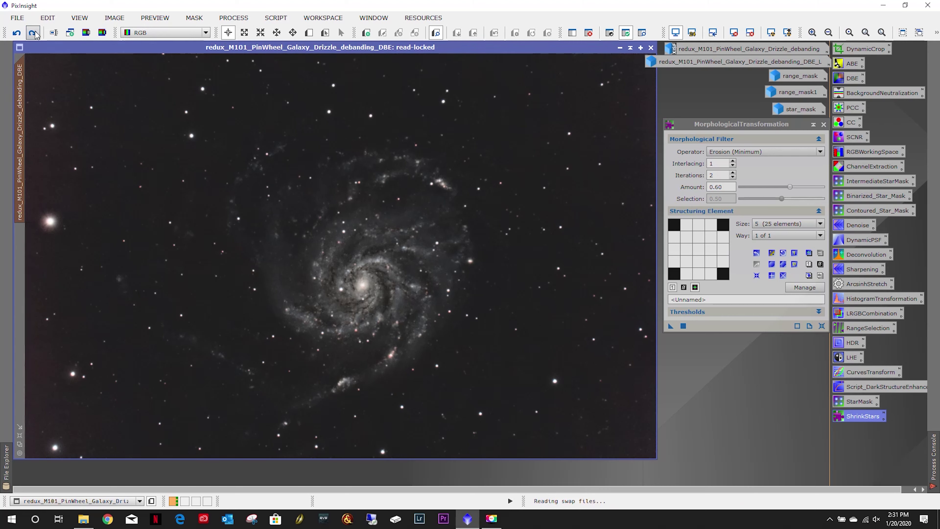
click(17, 32)
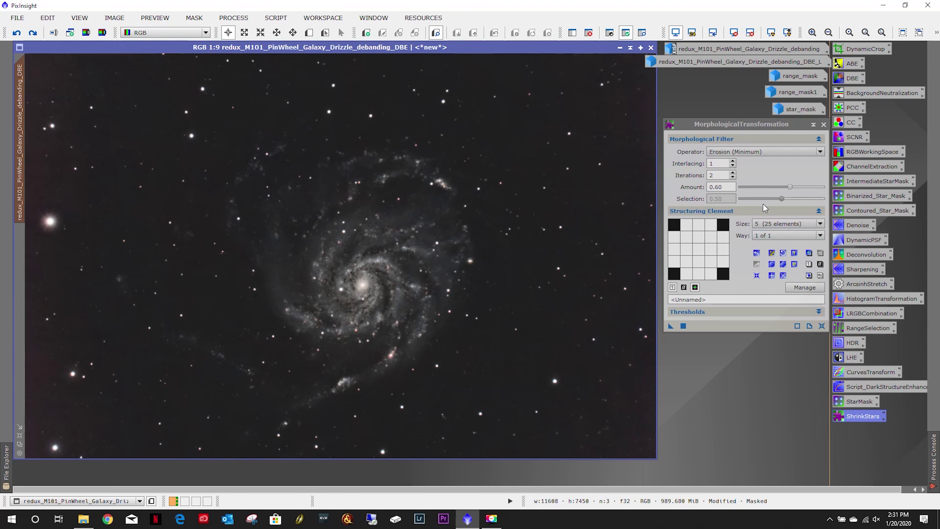
- Apply a stronger 9 (81 elements) circular erosion to the M101 image
click(770, 223)
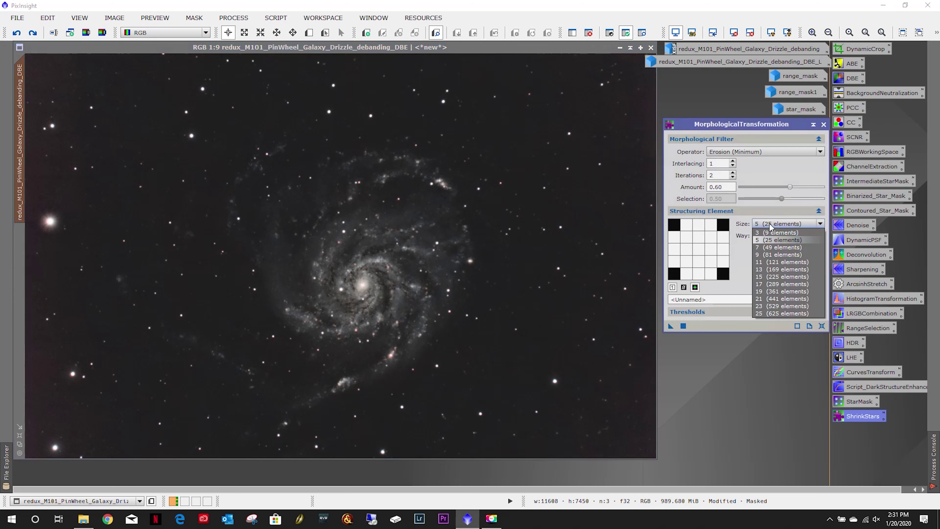
click(766, 254)
click(776, 265)
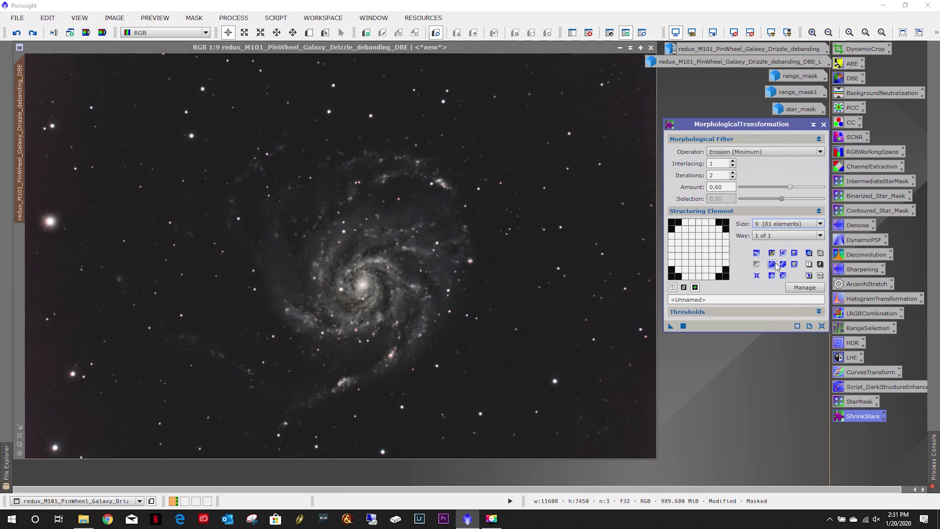
drag(670, 326, 478, 273)
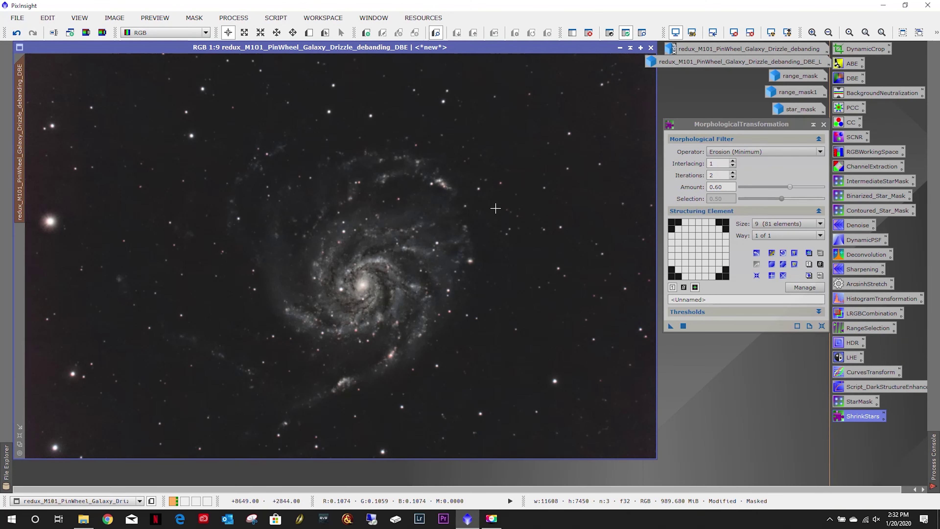
- Compare the 9x9 star reduction with undo/redo, keep it, and close the MorphologicalTransformation settings
click(934, 458)
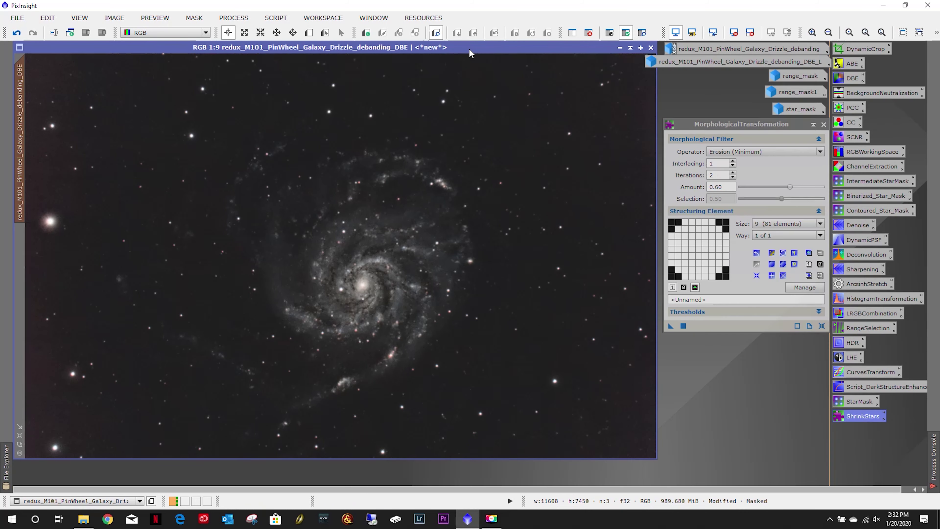
click(17, 34)
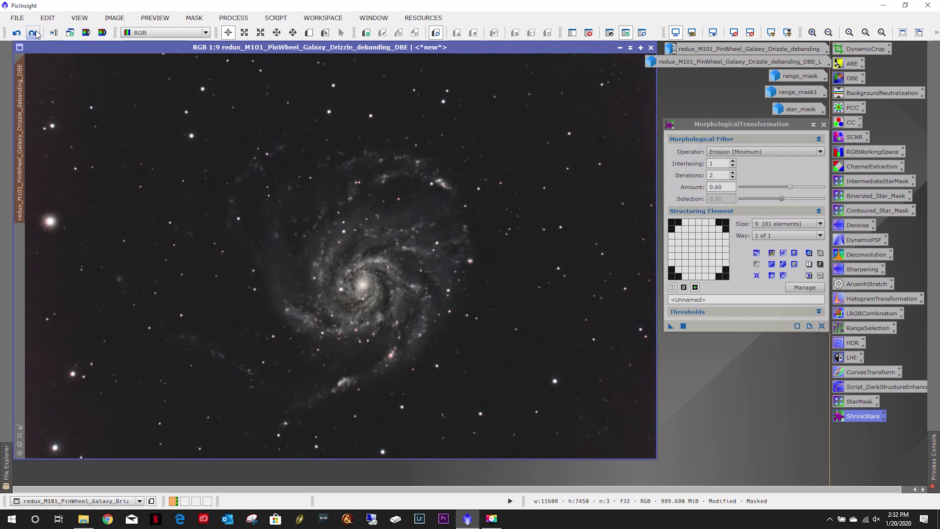
click(33, 33)
click(17, 33)
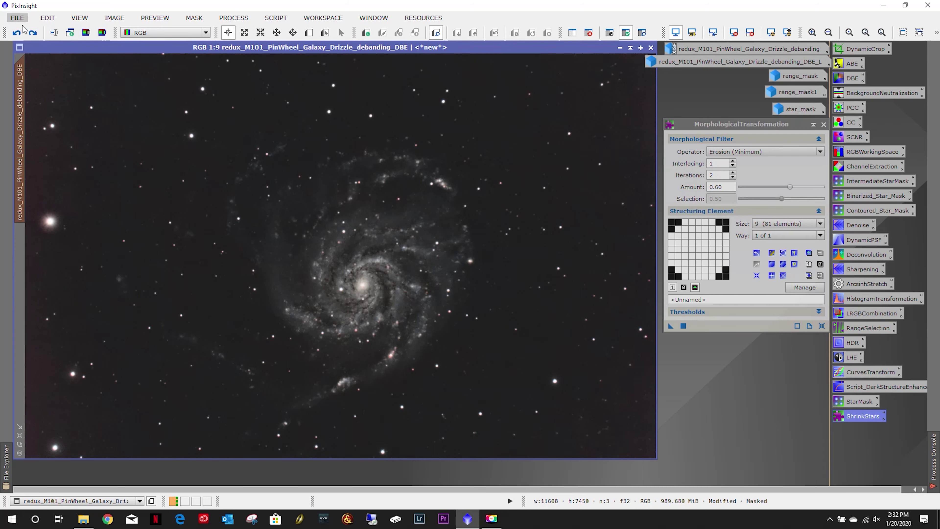
click(33, 33)
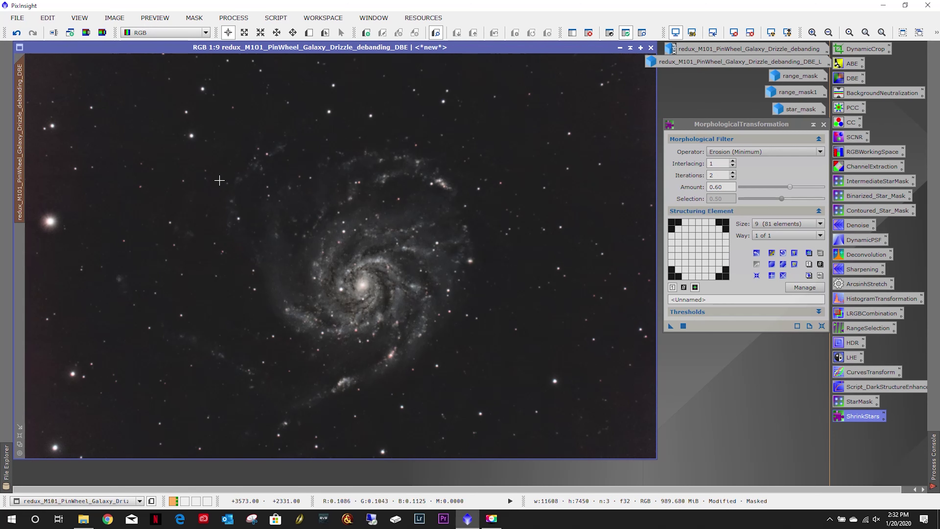
scroll(204, 140, up, 4)
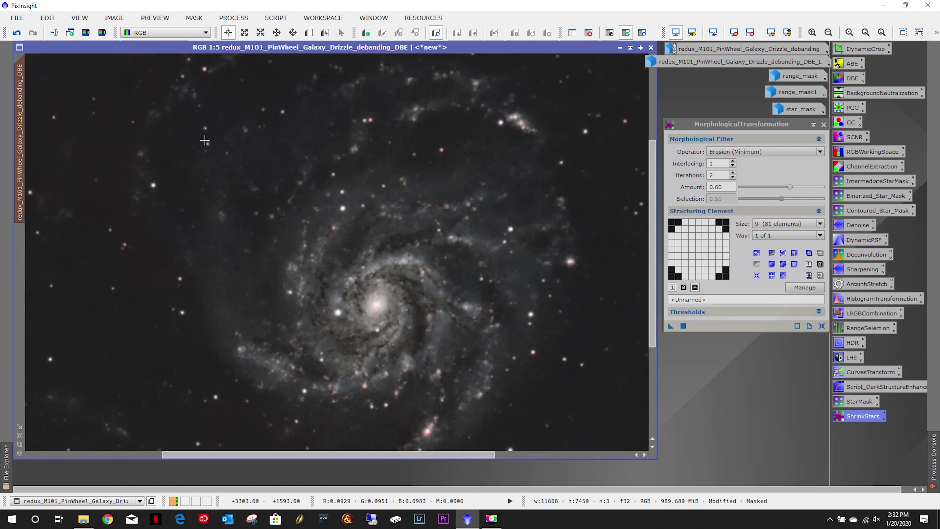
scroll(293, 277, up, 2)
scroll(293, 278, up, 1)
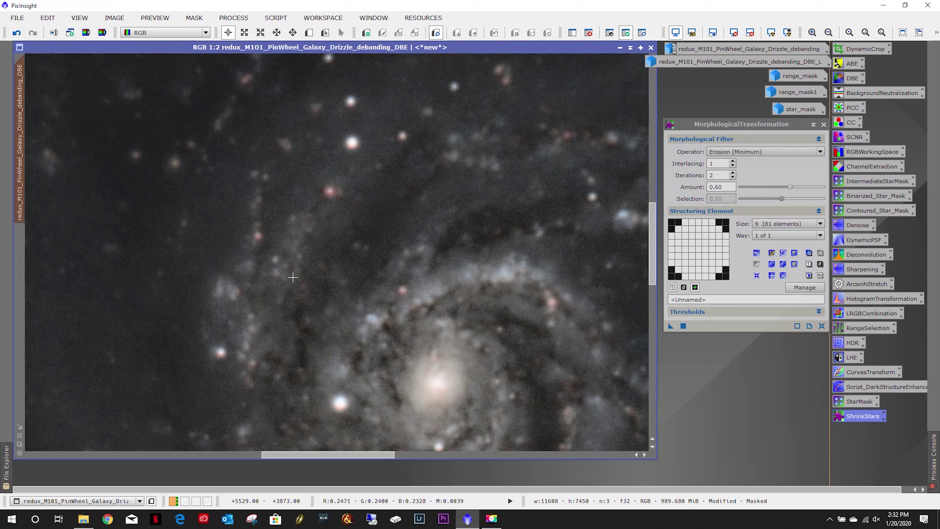
scroll(292, 277, down, 2)
scroll(292, 277, down, 5)
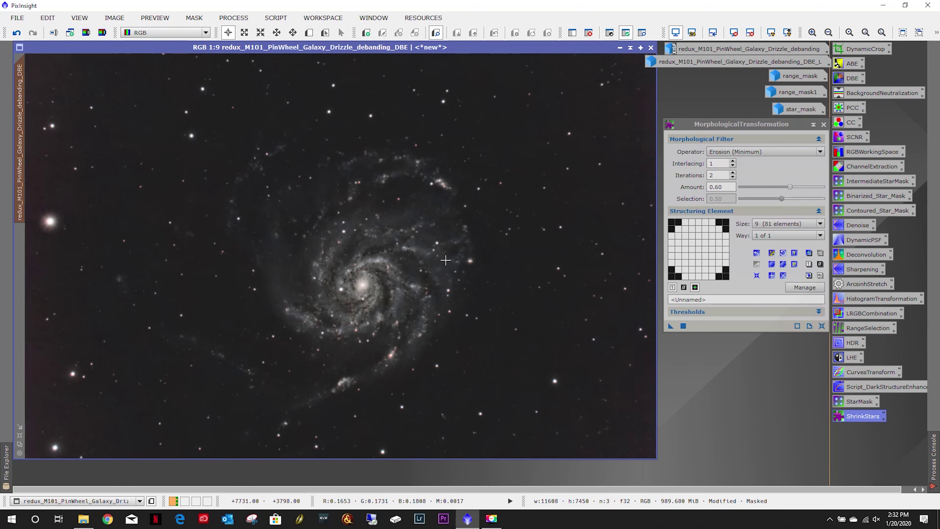
click(822, 124)
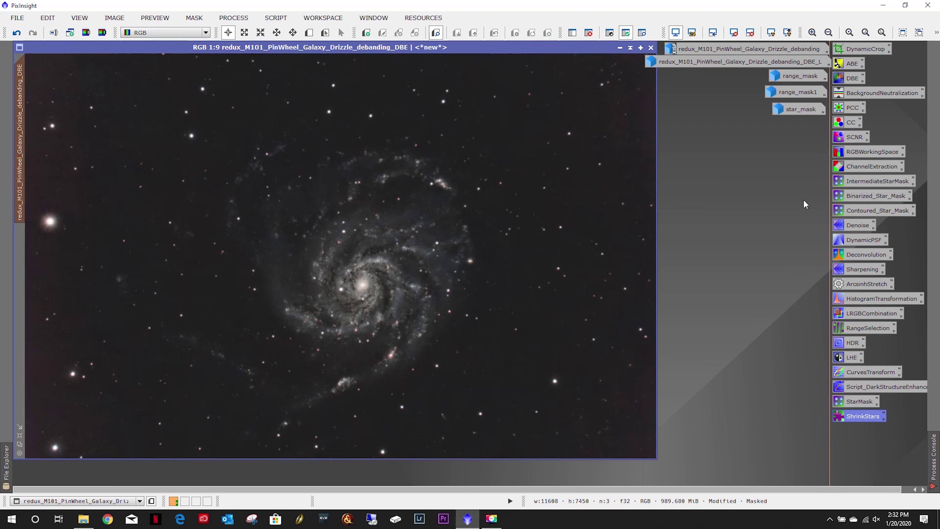
- Open DynamicCrop and set the crop size to 9600 by 5400 pixels
double_click(855, 47)
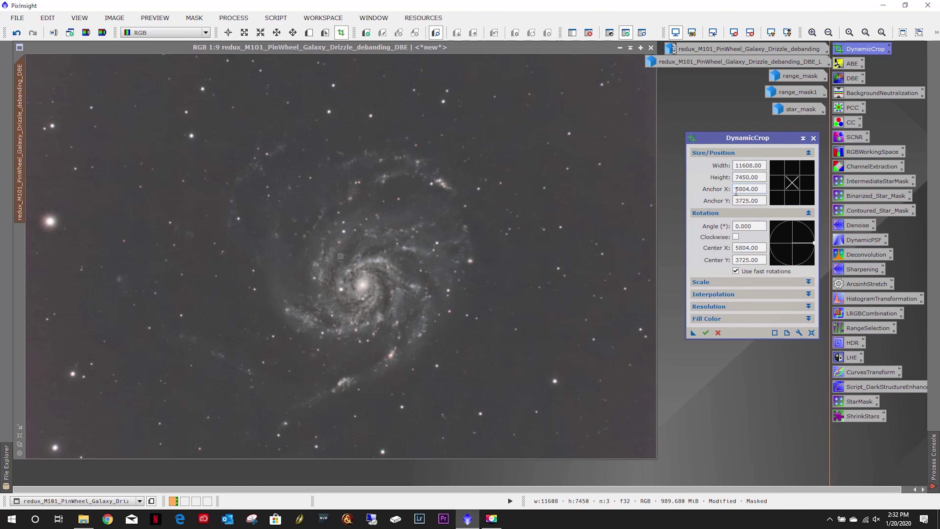
drag(765, 165, 691, 162)
text(9600)
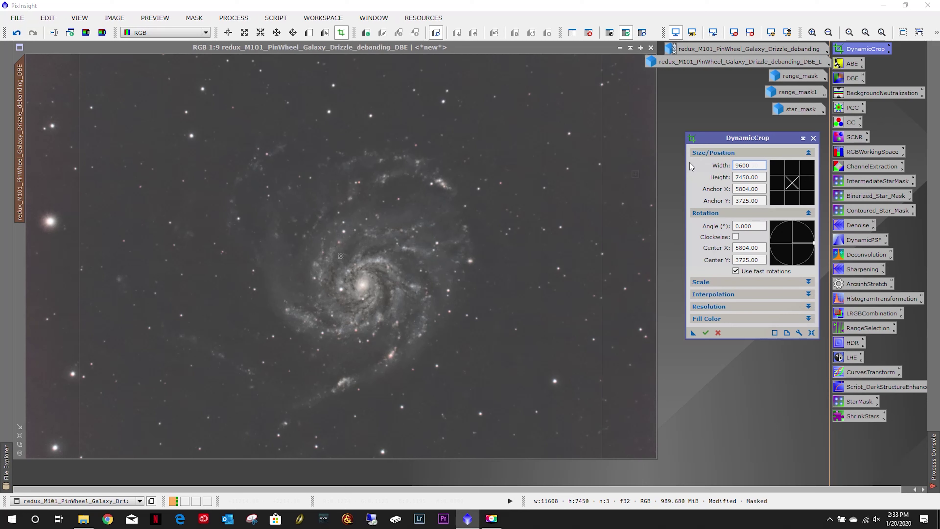
key(Return)
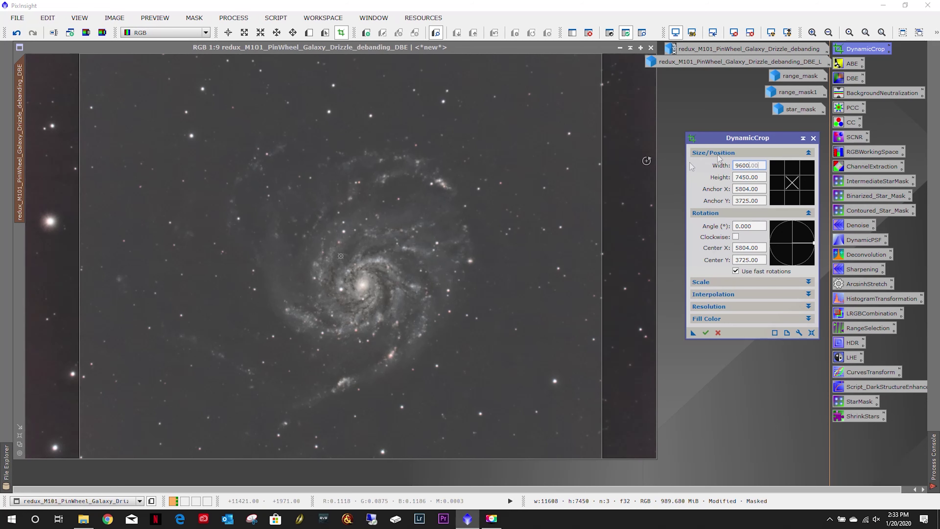
double_click(763, 178)
text(5400)
key(Return)
- Increase the crop height to 5940, giving a 10560 × 5940 crop frame
drag(369, 212, 368, 218)
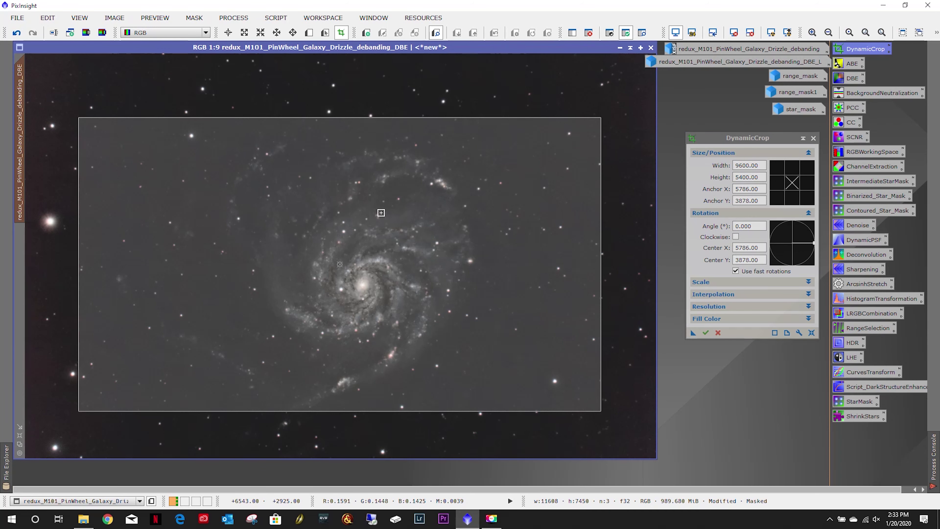
click(744, 176)
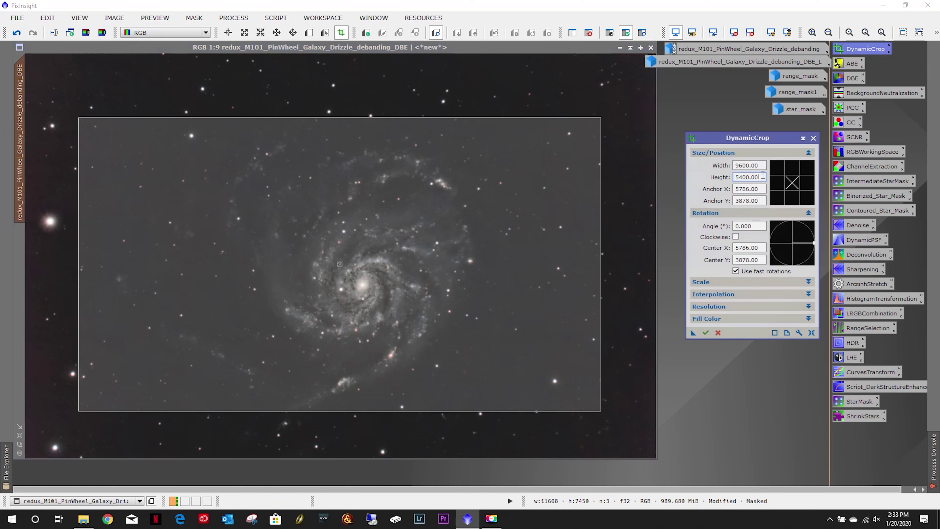
double_click(744, 176)
text(5940)
key(Return)
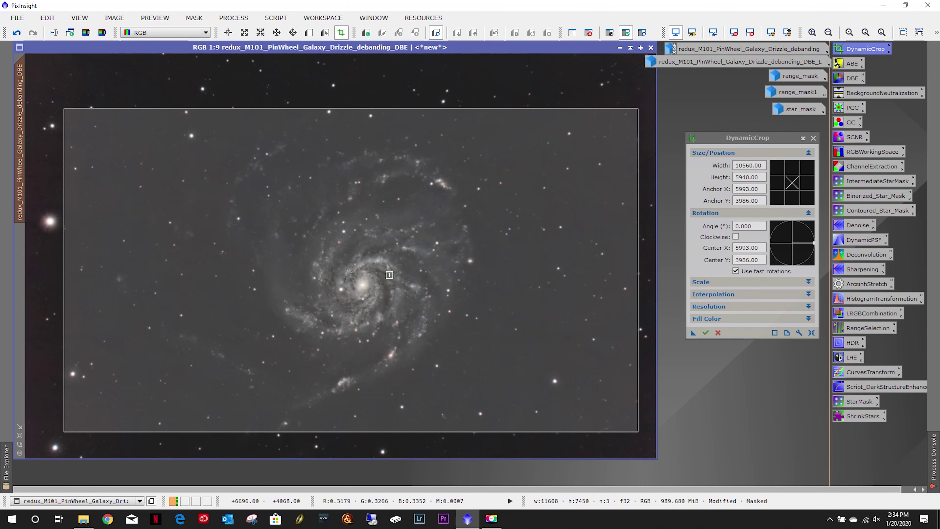
- Centre the crop frame on the galaxy and execute the crop, accepting the mask deletion
mouse_move(367, 278)
mouse_down()
mouse_move(327, 282)
mouse_move(367, 272)
mouse_move(380, 288)
mouse_up()
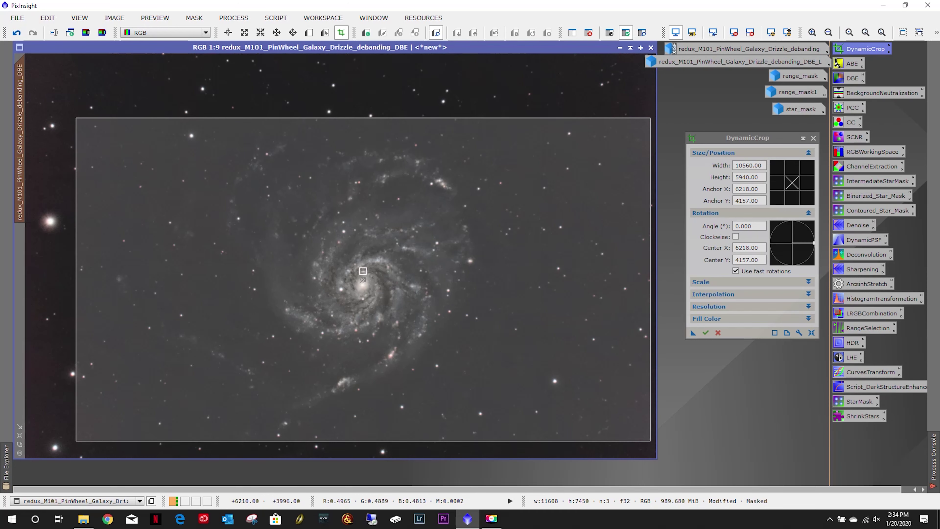
drag(428, 269, 429, 272)
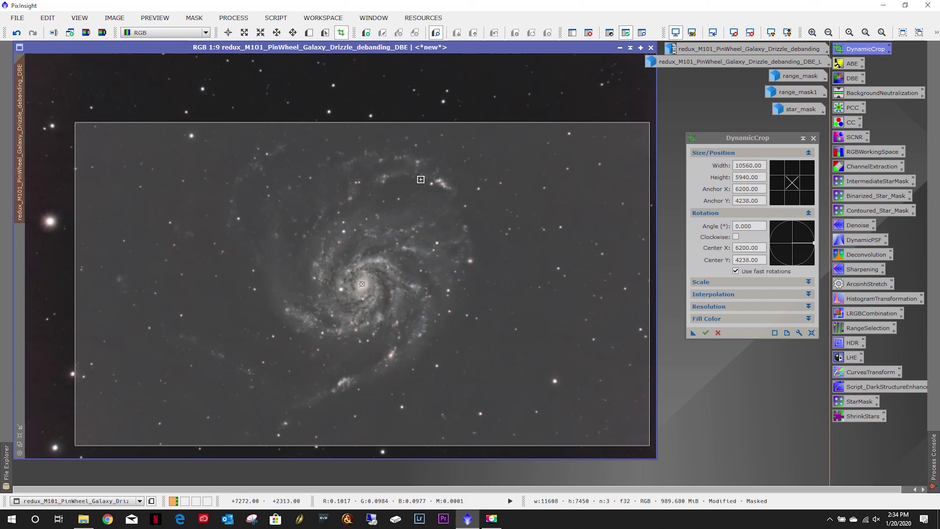
drag(388, 287, 354, 278)
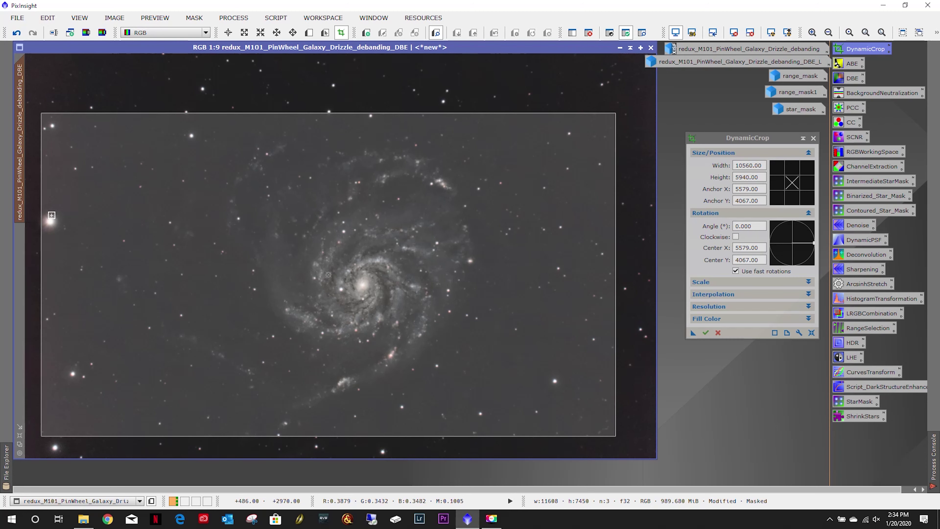
drag(346, 255, 369, 252)
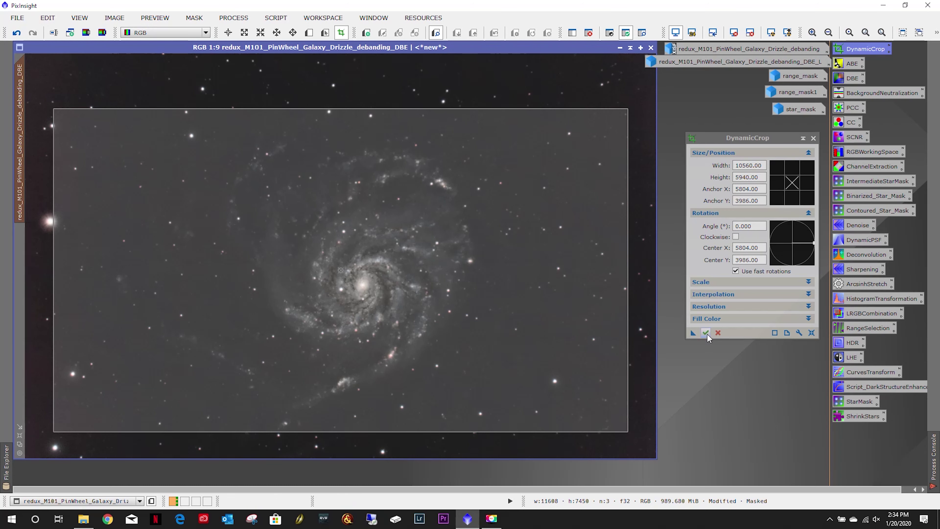
click(718, 333)
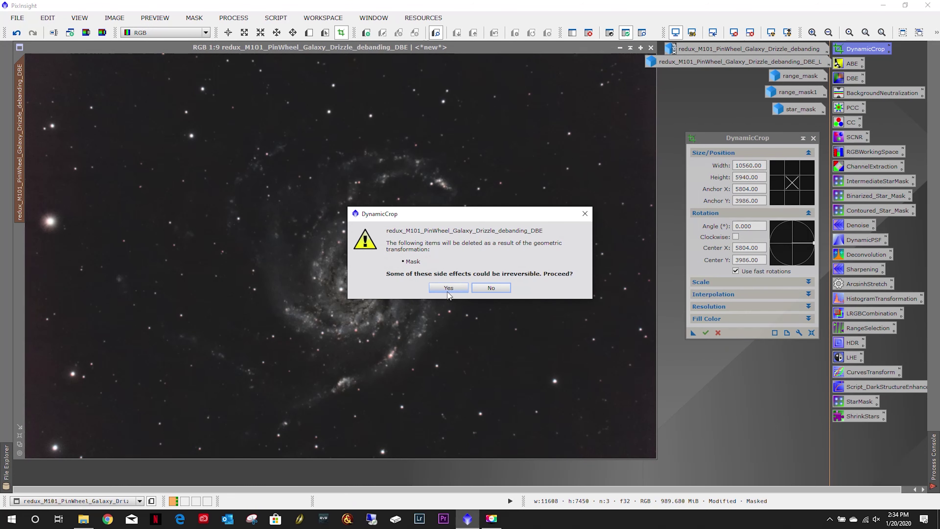
click(443, 288)
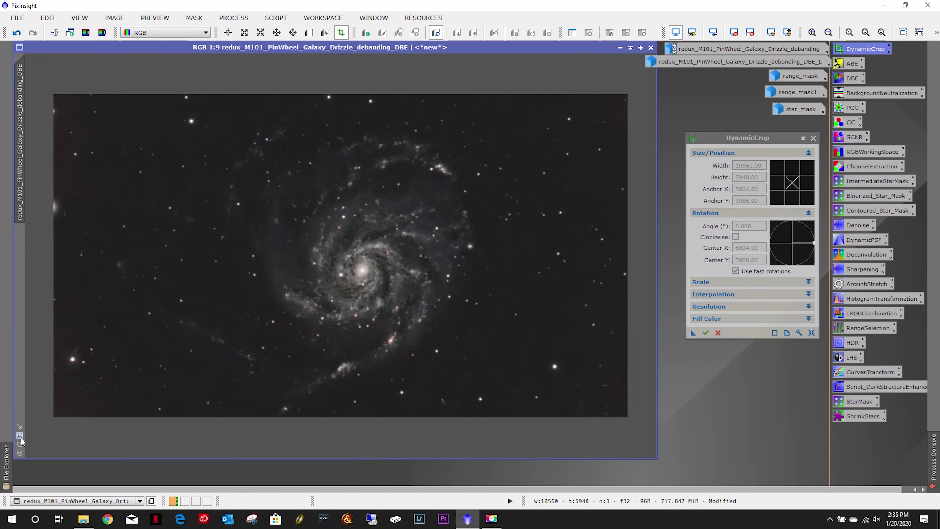
- Fit the cropped image, close DynamicCrop, and restore the mask and intermediate image windows
key(ctrl+shift+z)
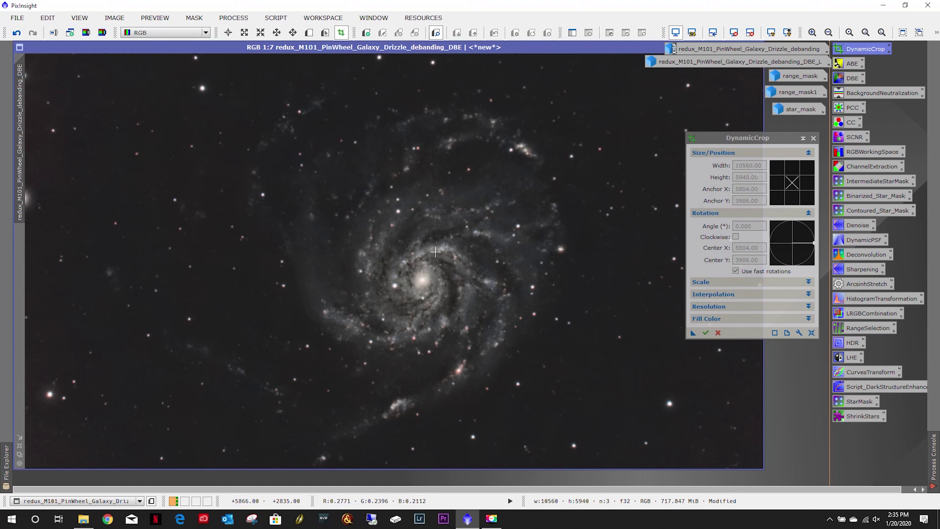
click(813, 138)
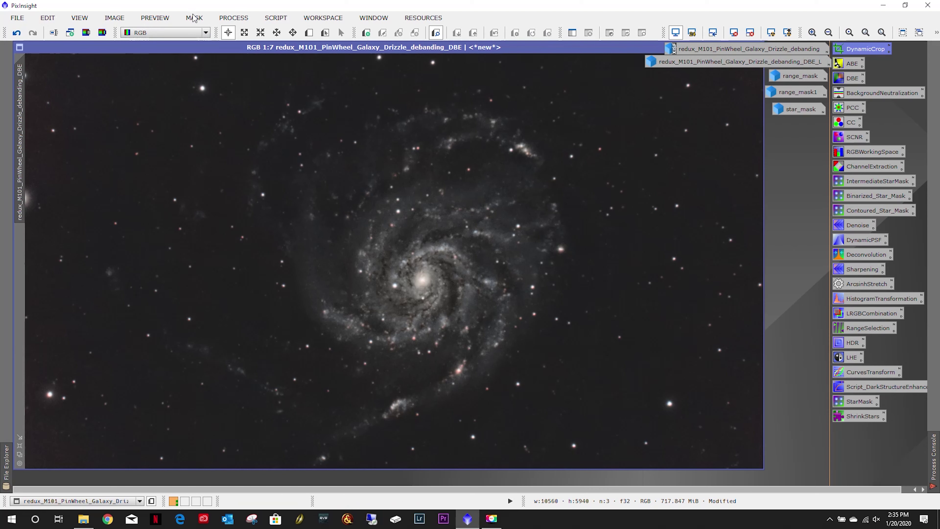
double_click(798, 109)
double_click(800, 92)
double_click(799, 75)
double_click(809, 62)
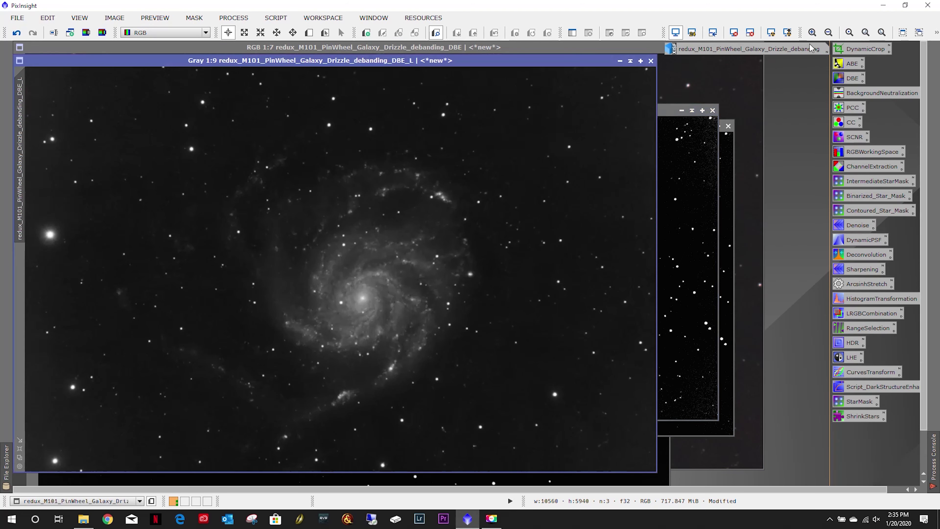
double_click(809, 46)
- Close the red intermediate, DBE_L, range_mask, range_mask1 and star_mask images without saving
click(651, 48)
click(449, 282)
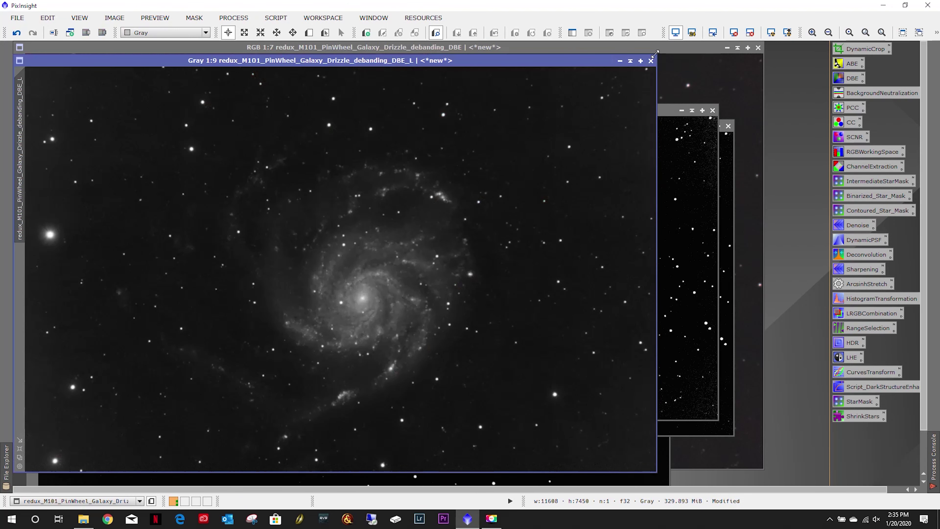
click(650, 61)
click(449, 282)
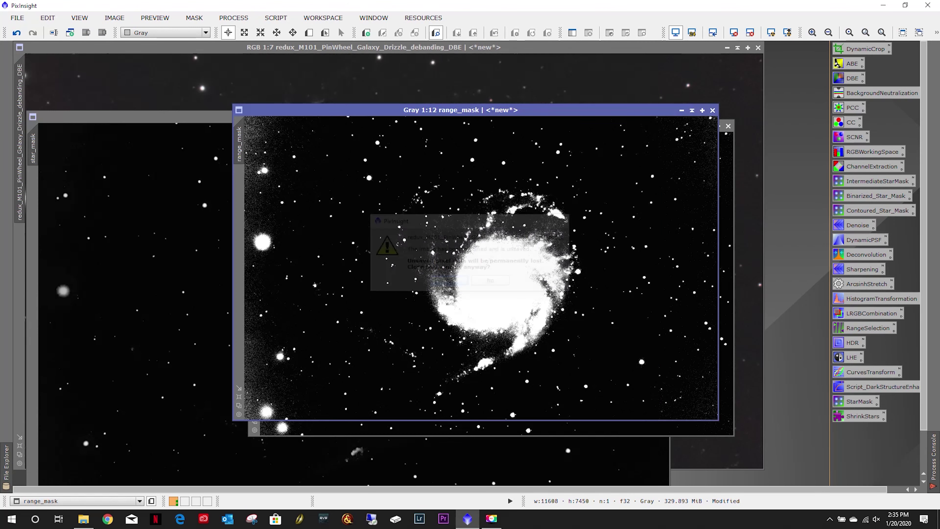
click(712, 110)
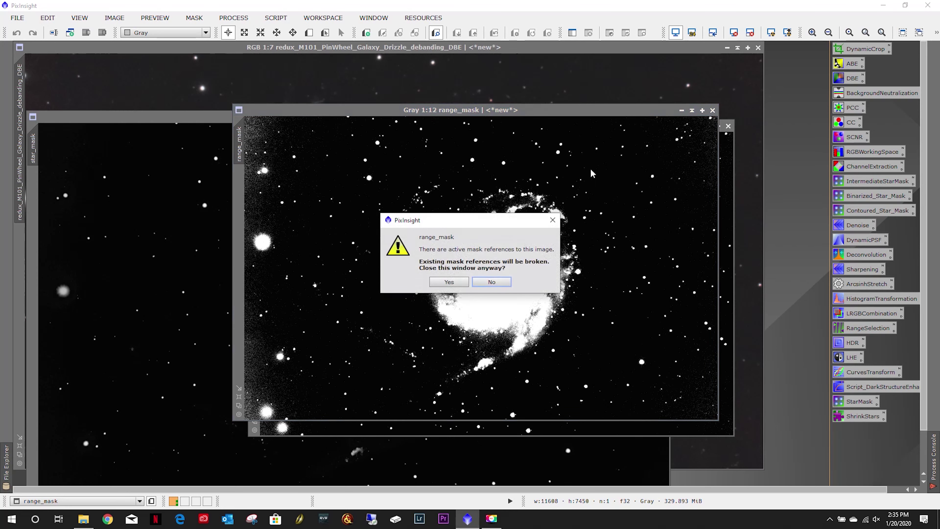
click(448, 282)
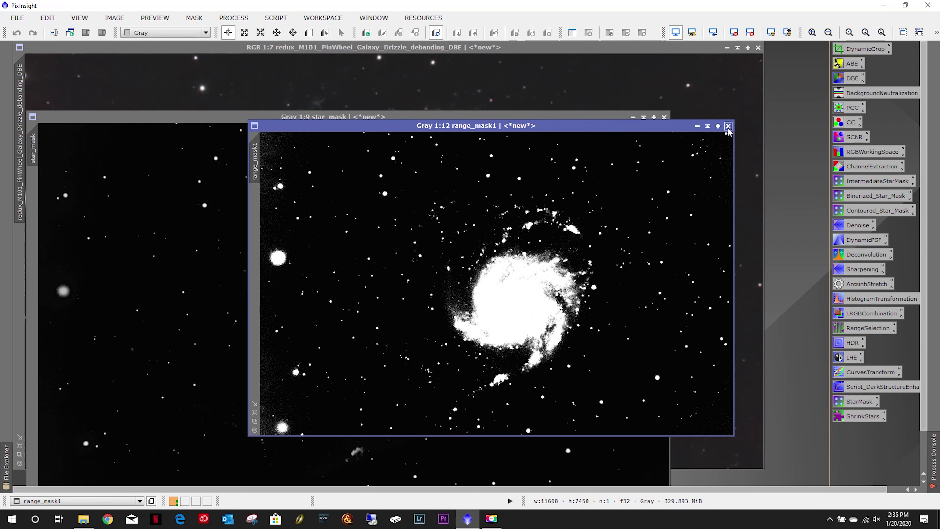
key(ctrl+w)
click(449, 282)
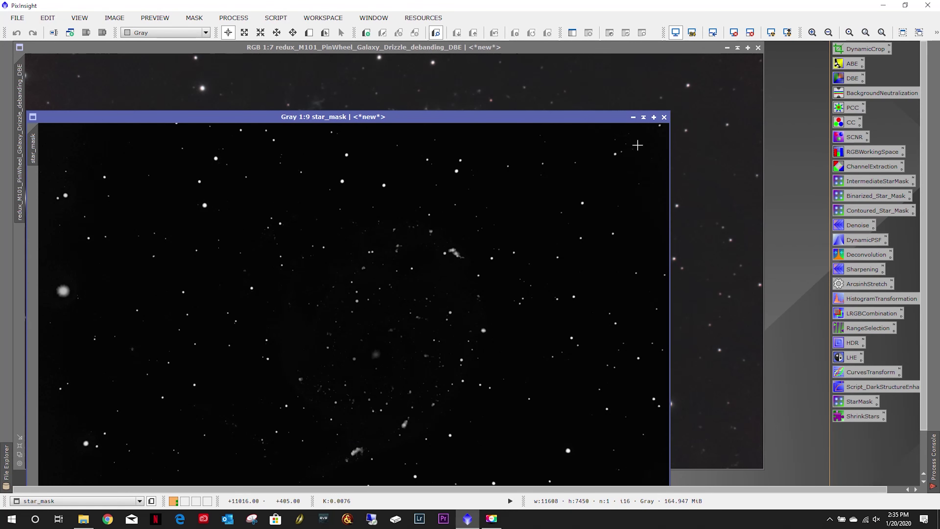
click(664, 117)
click(448, 281)
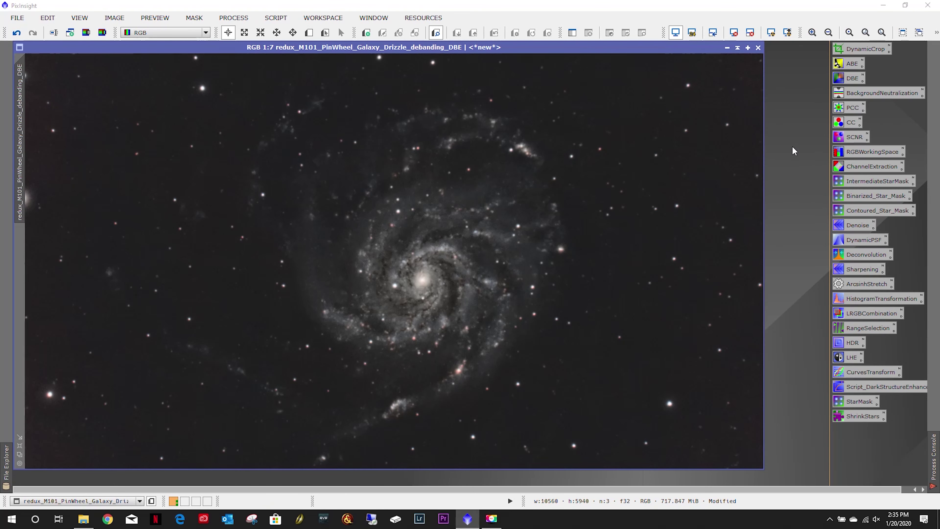
- Open M101_PinWheel_Galaxy_Final, enlarge its window and move it to the right
key(ctrl+o)
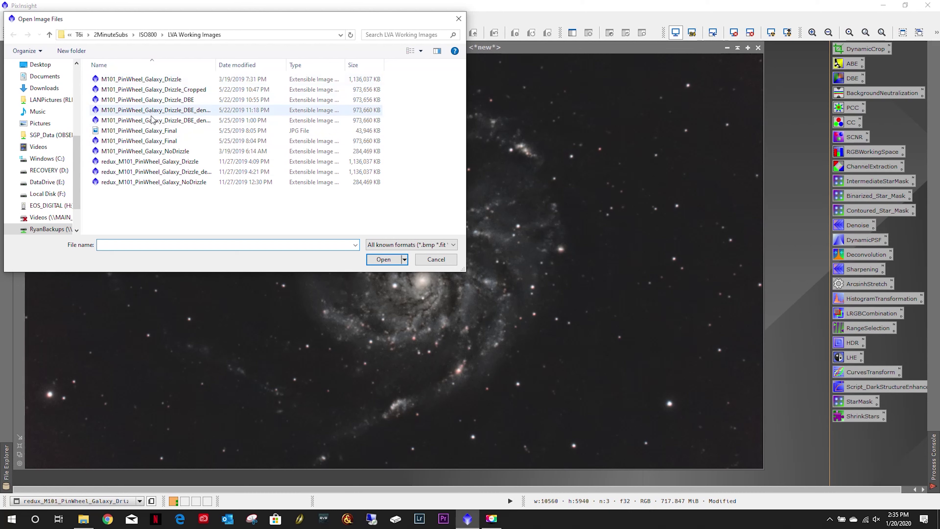
double_click(155, 141)
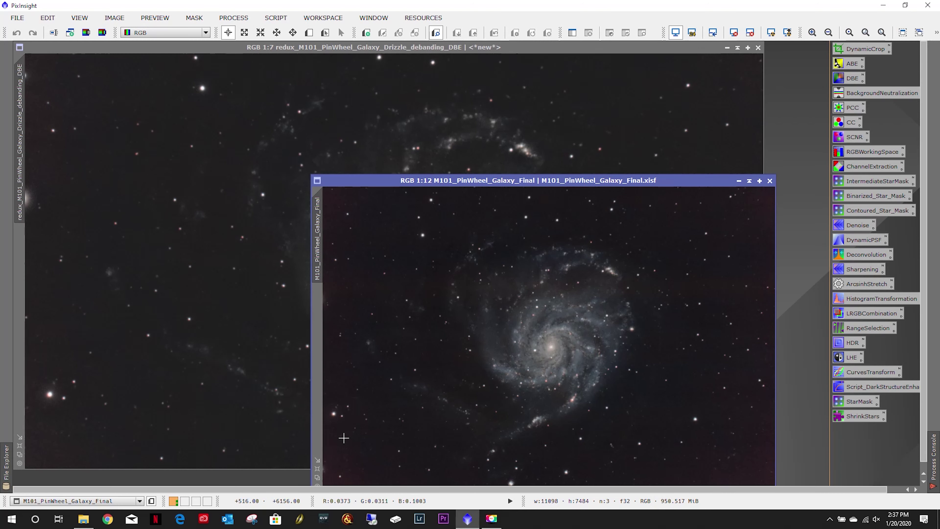
click(318, 468)
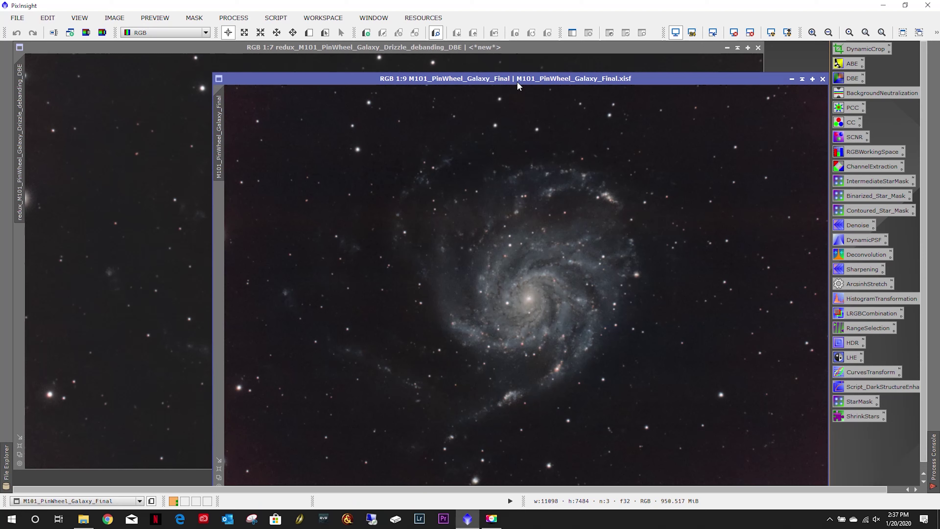
drag(516, 79, 611, 73)
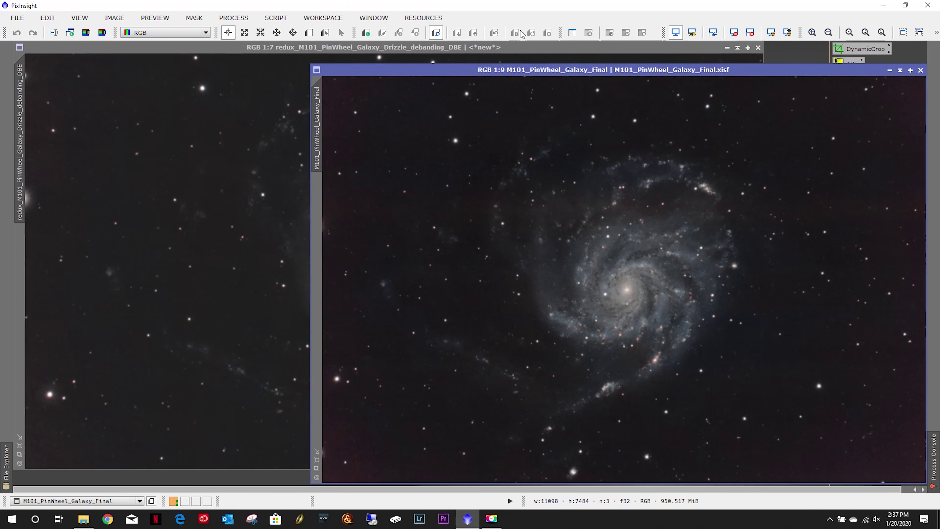
- Size the cropped image to the left half and the Final image to the right half
click(625, 50)
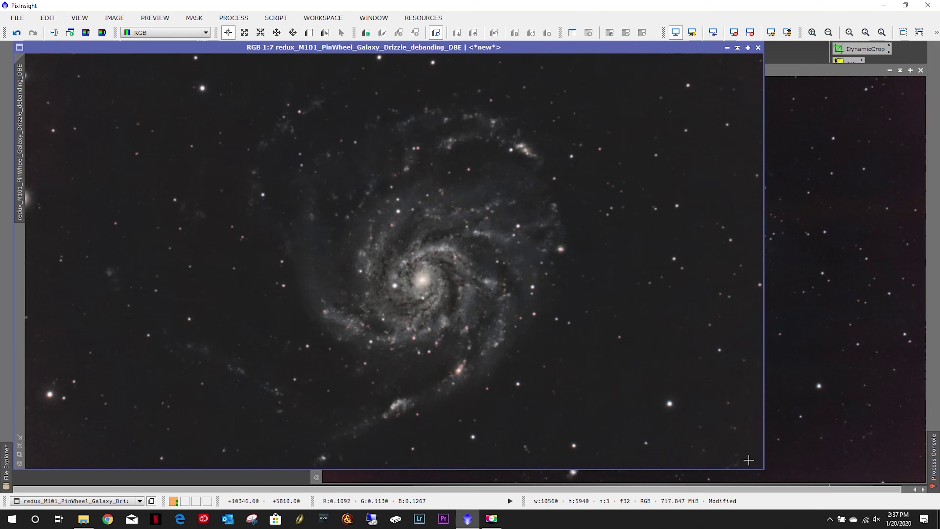
drag(761, 469, 397, 407)
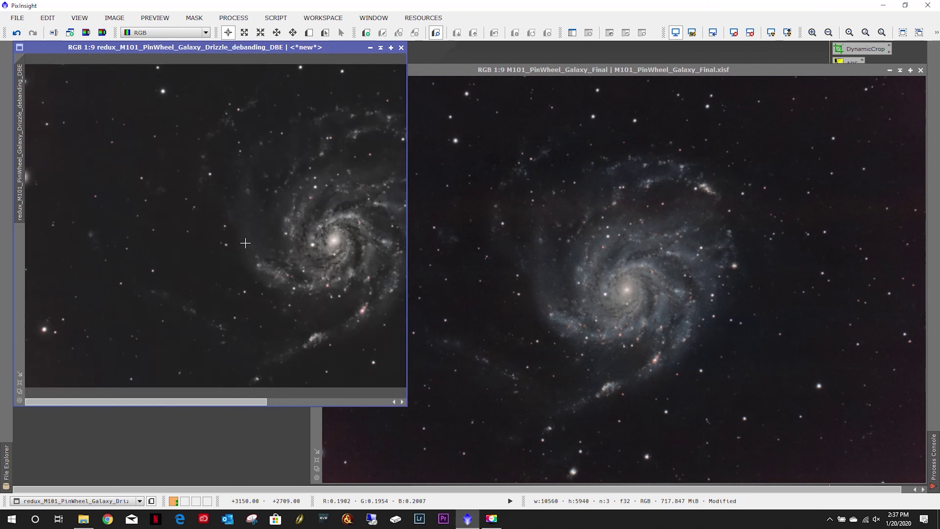
scroll(245, 242, down, 6)
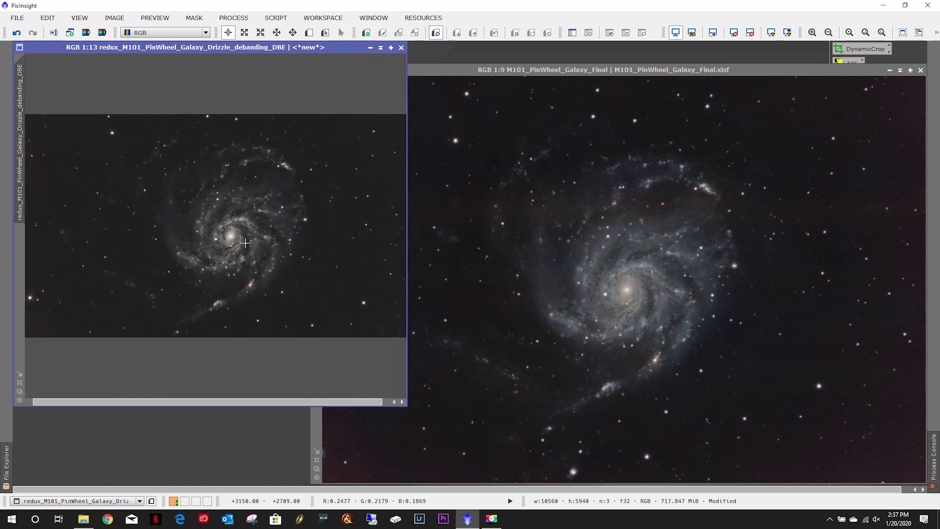
click(468, 235)
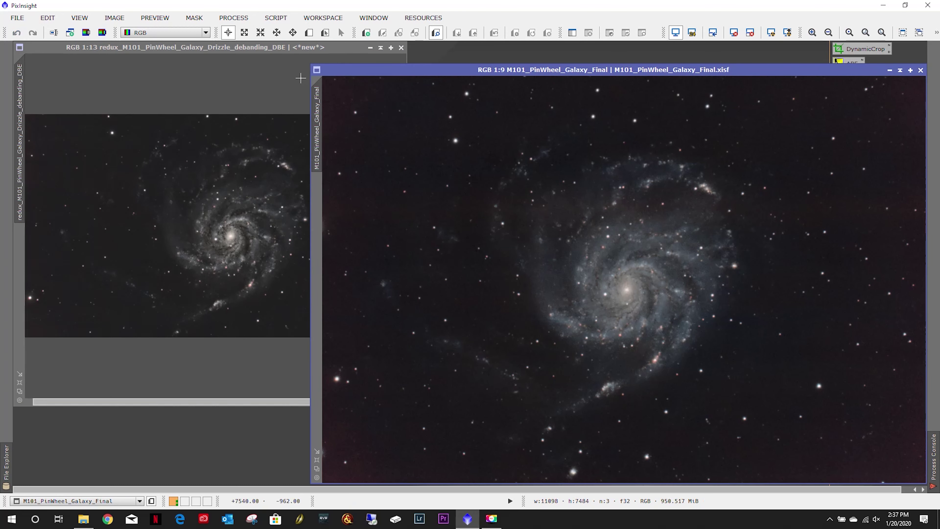
drag(310, 62, 445, 44)
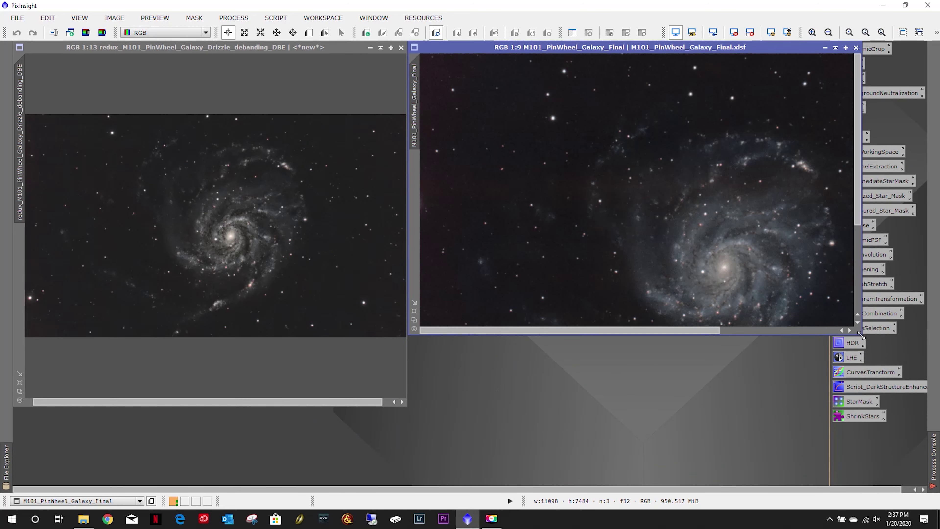
drag(861, 337, 873, 407)
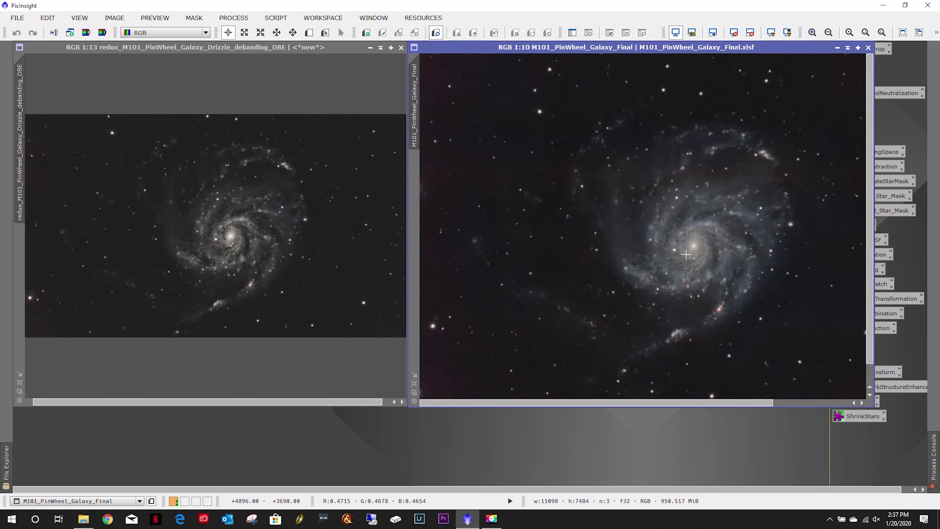
scroll(685, 254, down, 5)
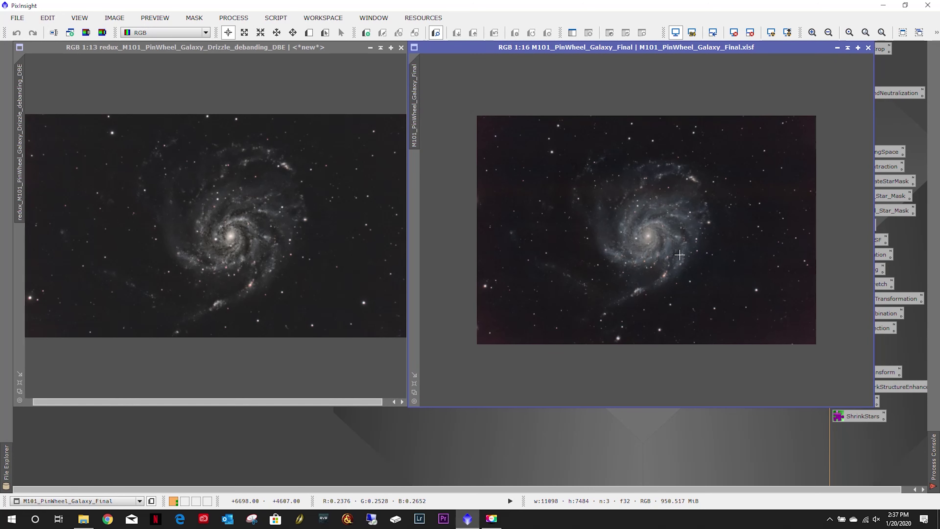
scroll(679, 255, up, 3)
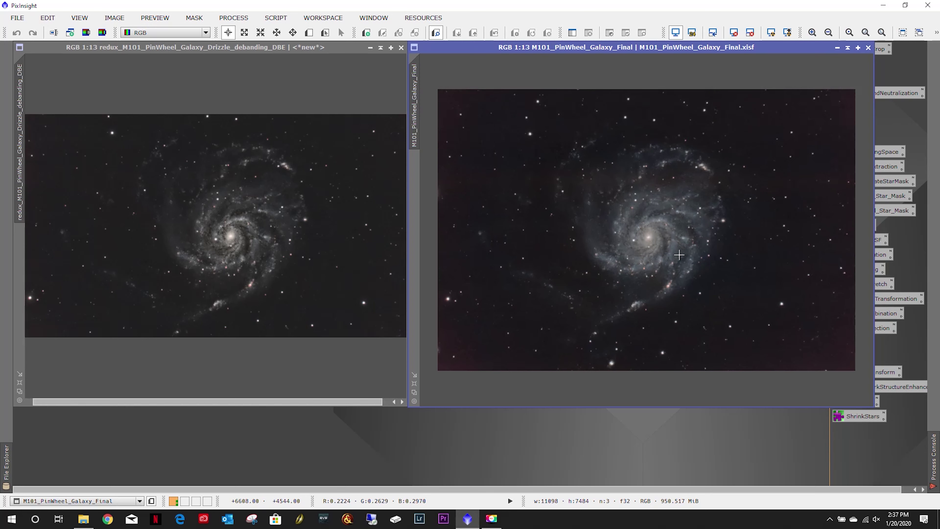
scroll(678, 254, down, 1)
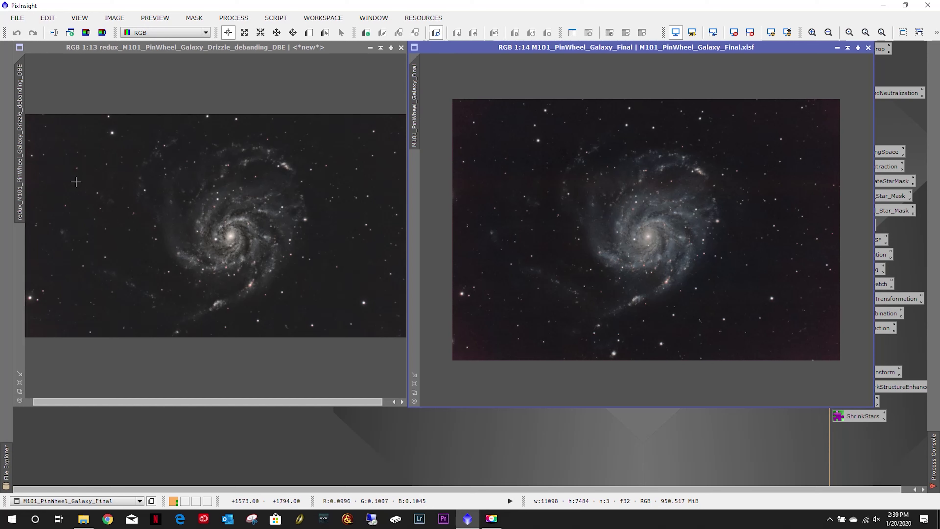
click(255, 128)
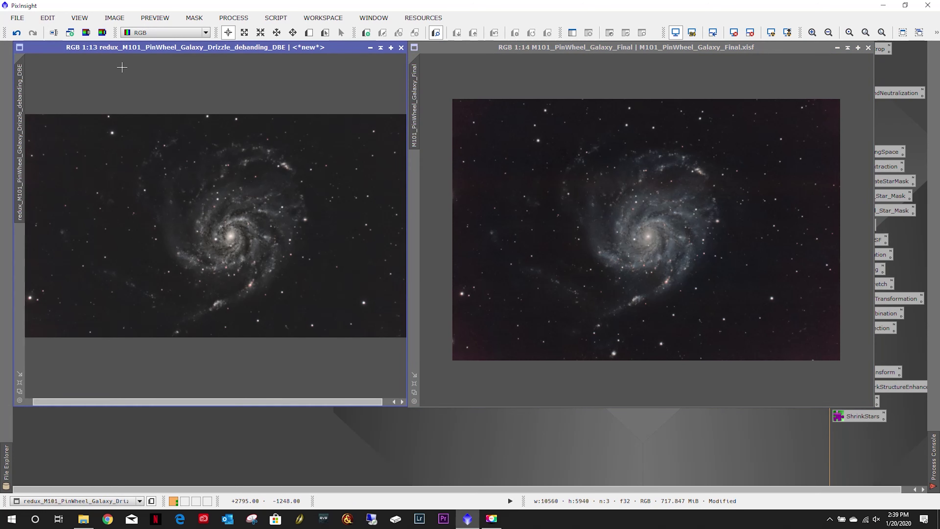